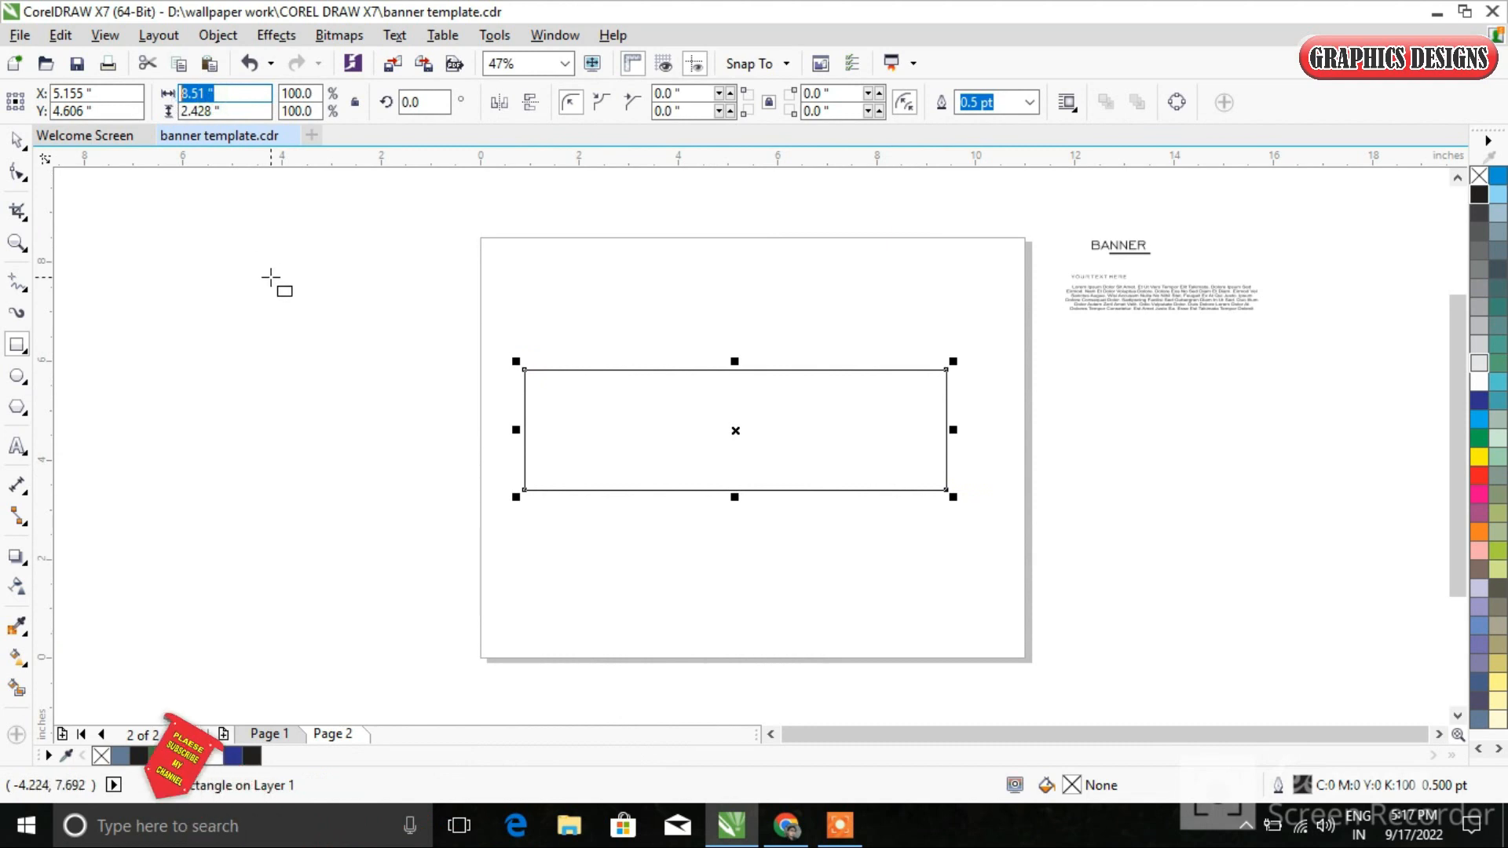
Resize the rectangle to 7.5 by 2.5 inches and move it slightly lower on the page.
text(7.5)
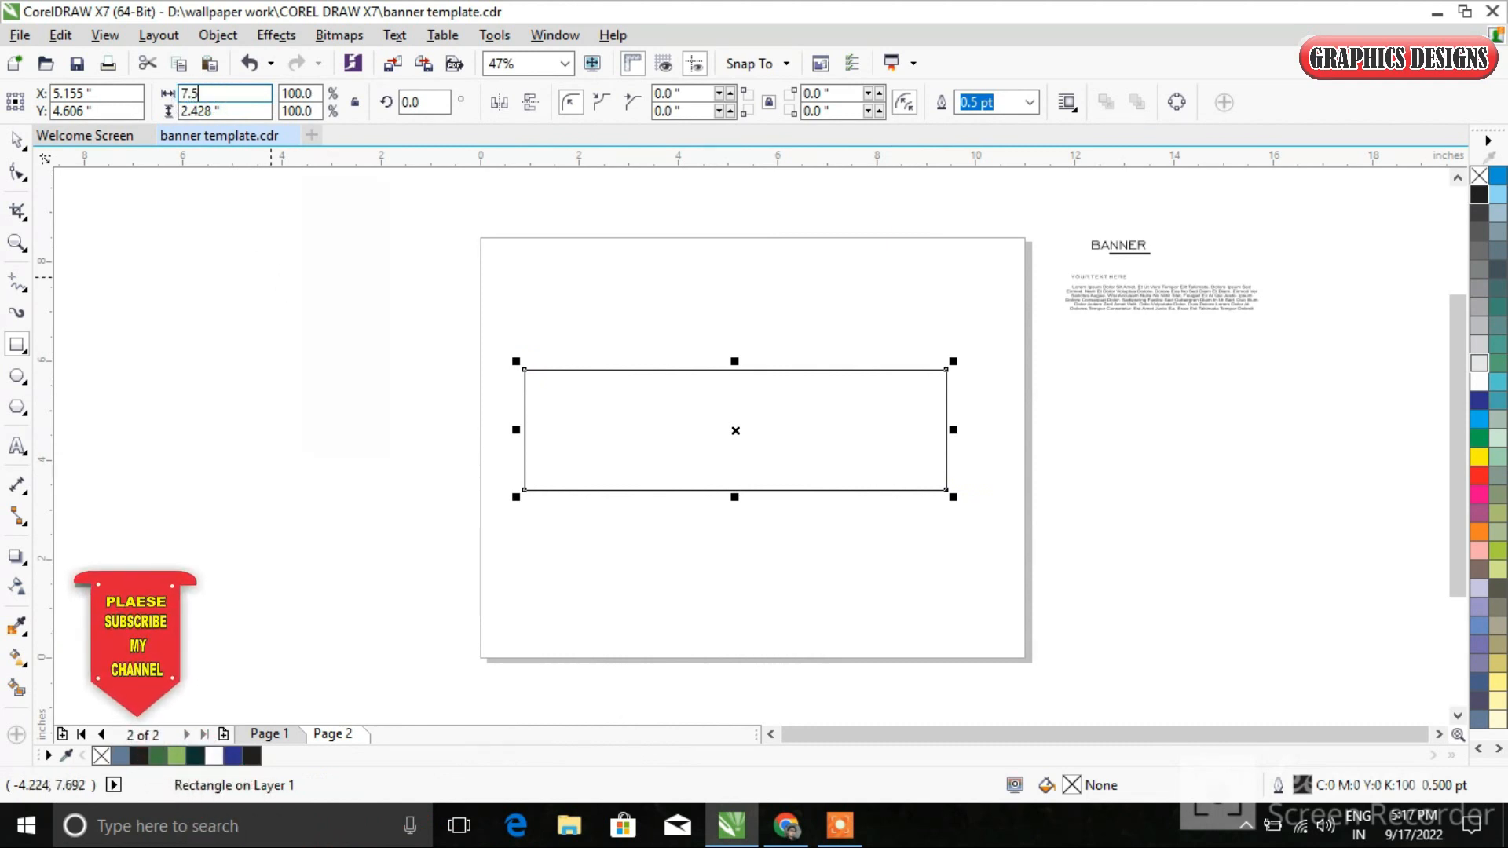
key(Tab)
text(2.5)
key(Return)
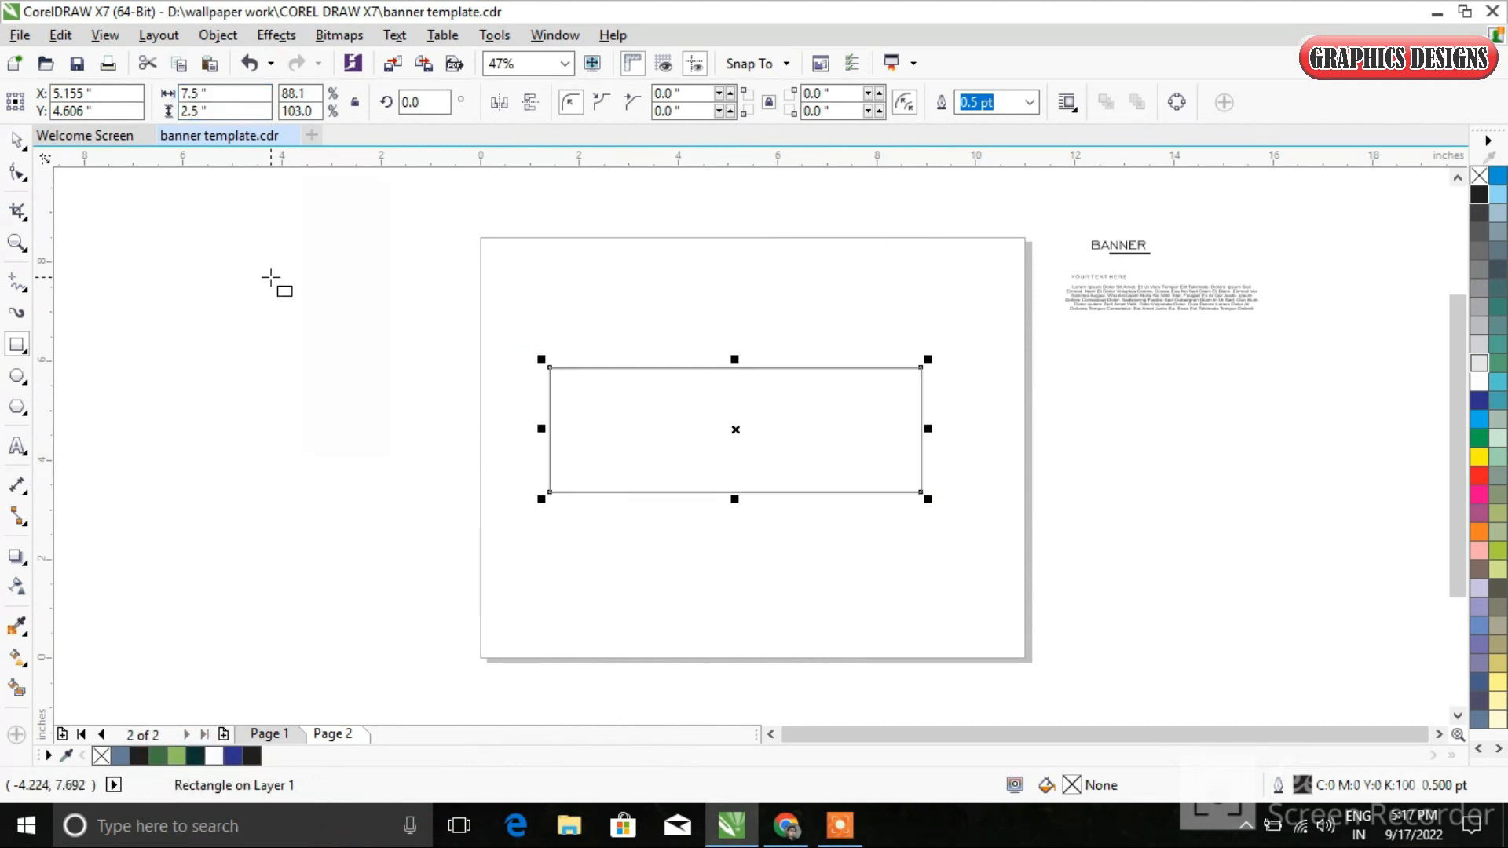
click(16, 140)
mouse_move(755, 427)
mouse_down()
mouse_move(778, 441)
mouse_move(766, 452)
mouse_up()
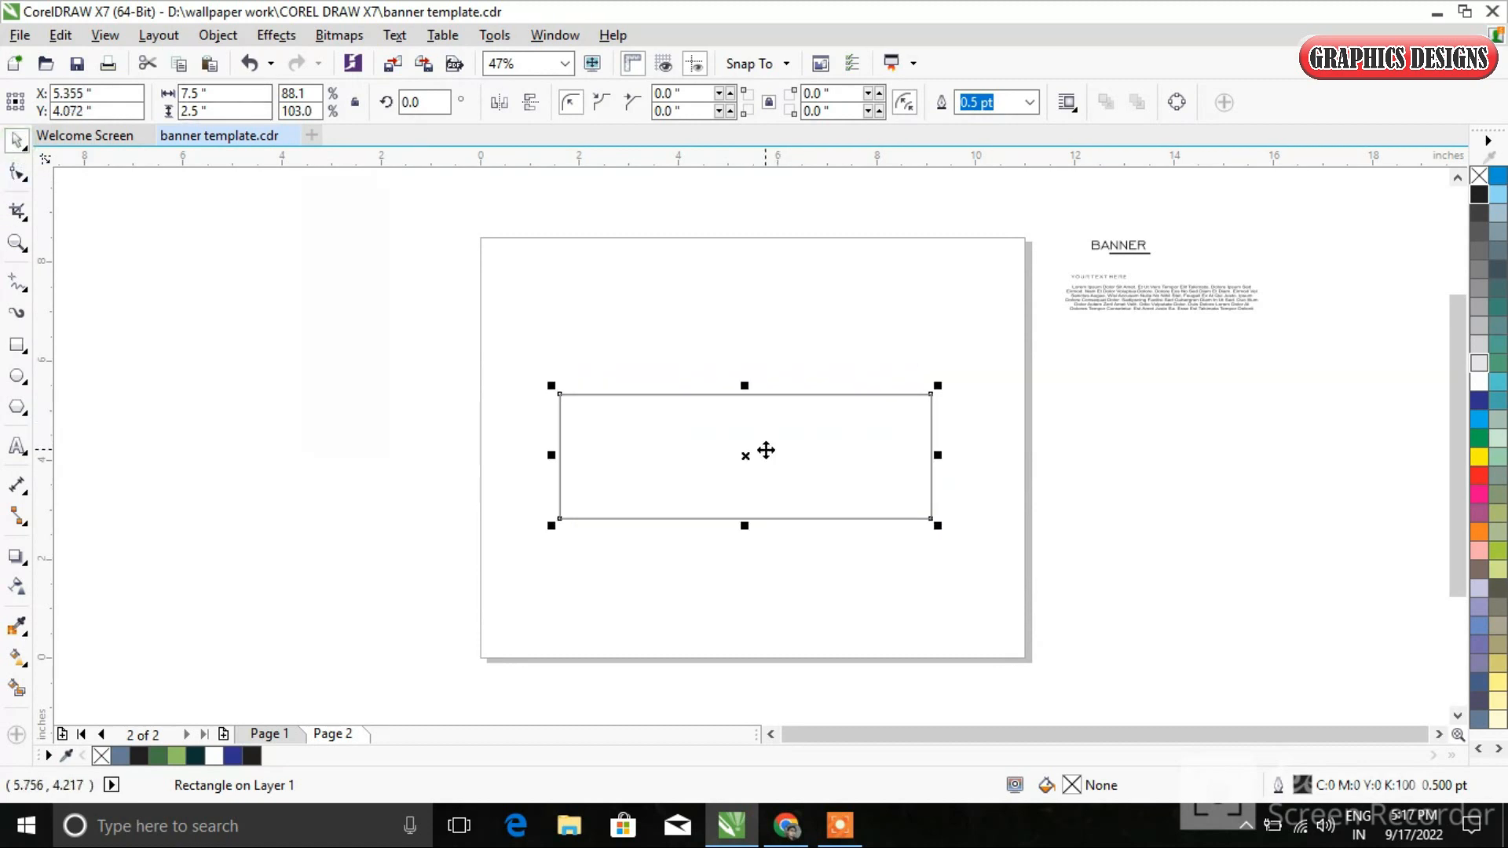
Draw an ellipse about 4.46 by 3.97 inches over the rectangle and shift it to the rectangle's middle.
click(18, 377)
drag(616, 367, 837, 564)
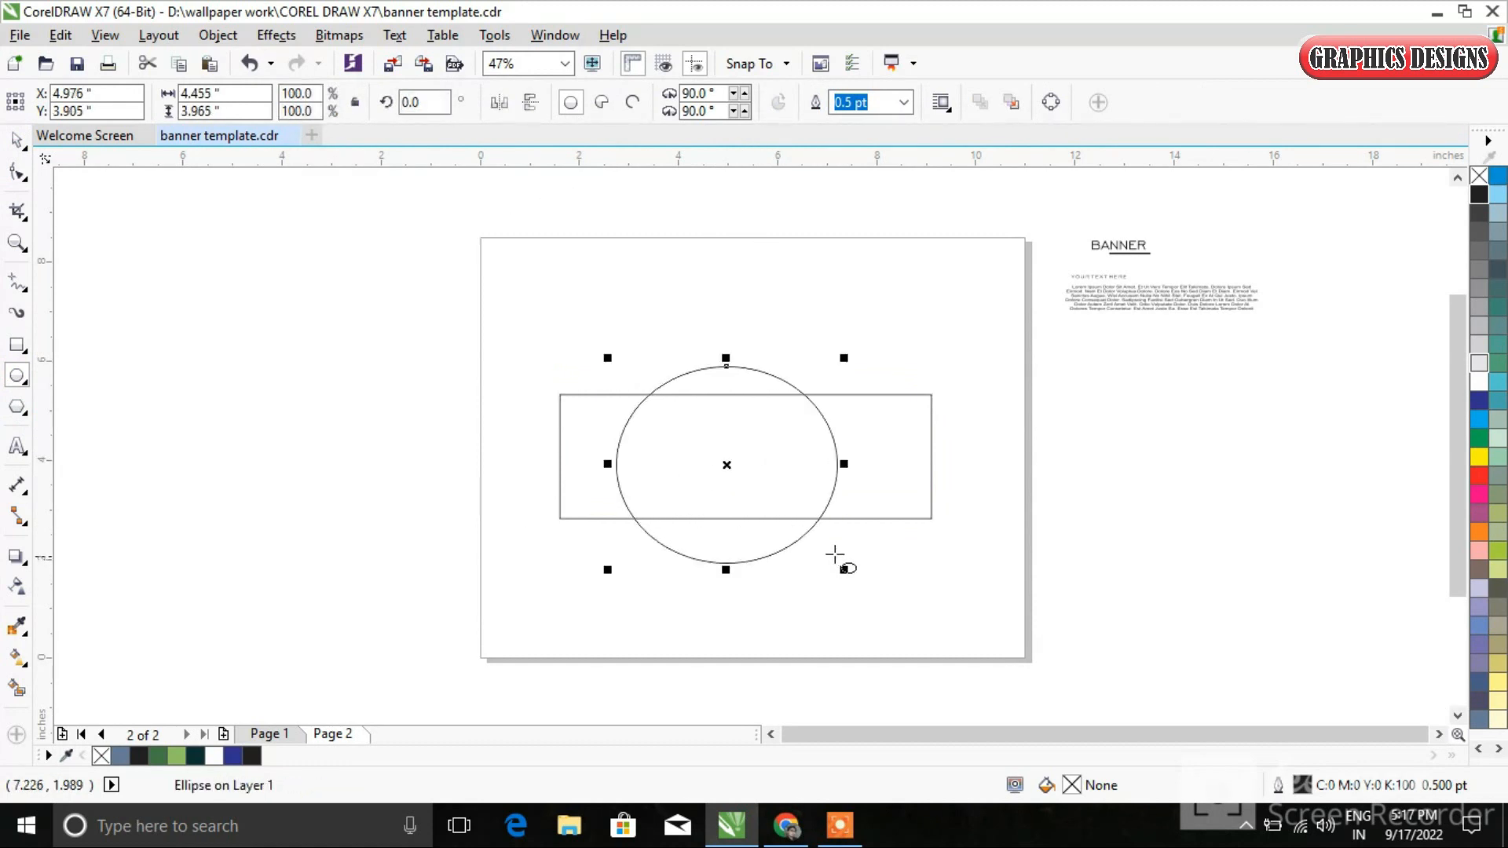
click(15, 141)
drag(755, 500, 771, 474)
scroll(773, 474, up, 3)
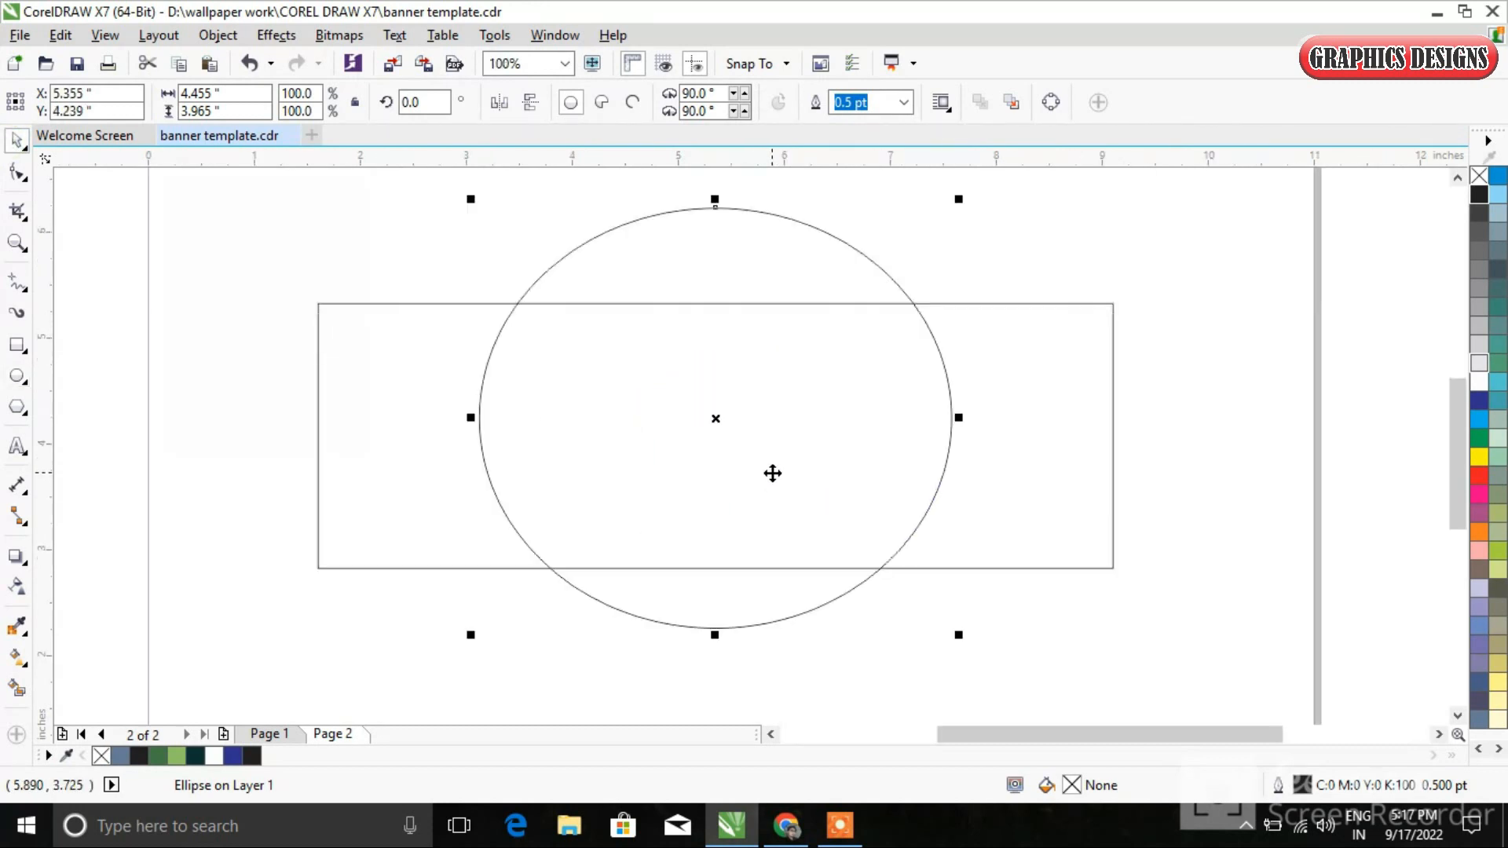
Make two copies of the ellipse offset up and to the right, enlarging the second to about 4.87 by 4.34 inches.
drag(731, 427, 742, 375)
drag(861, 519, 908, 516)
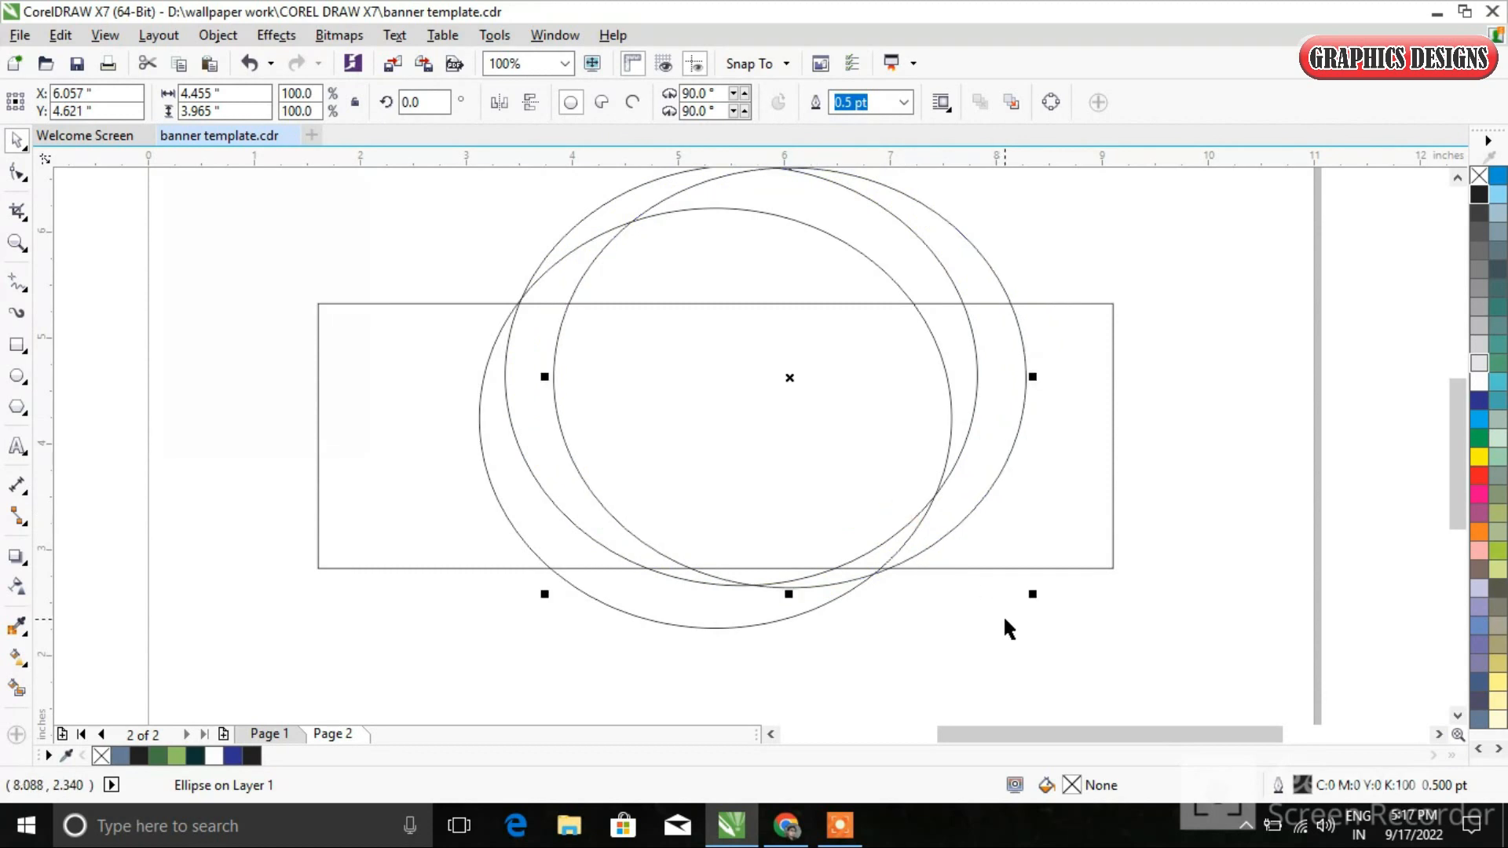
drag(1030, 595, 1077, 633)
drag(906, 477, 847, 417)
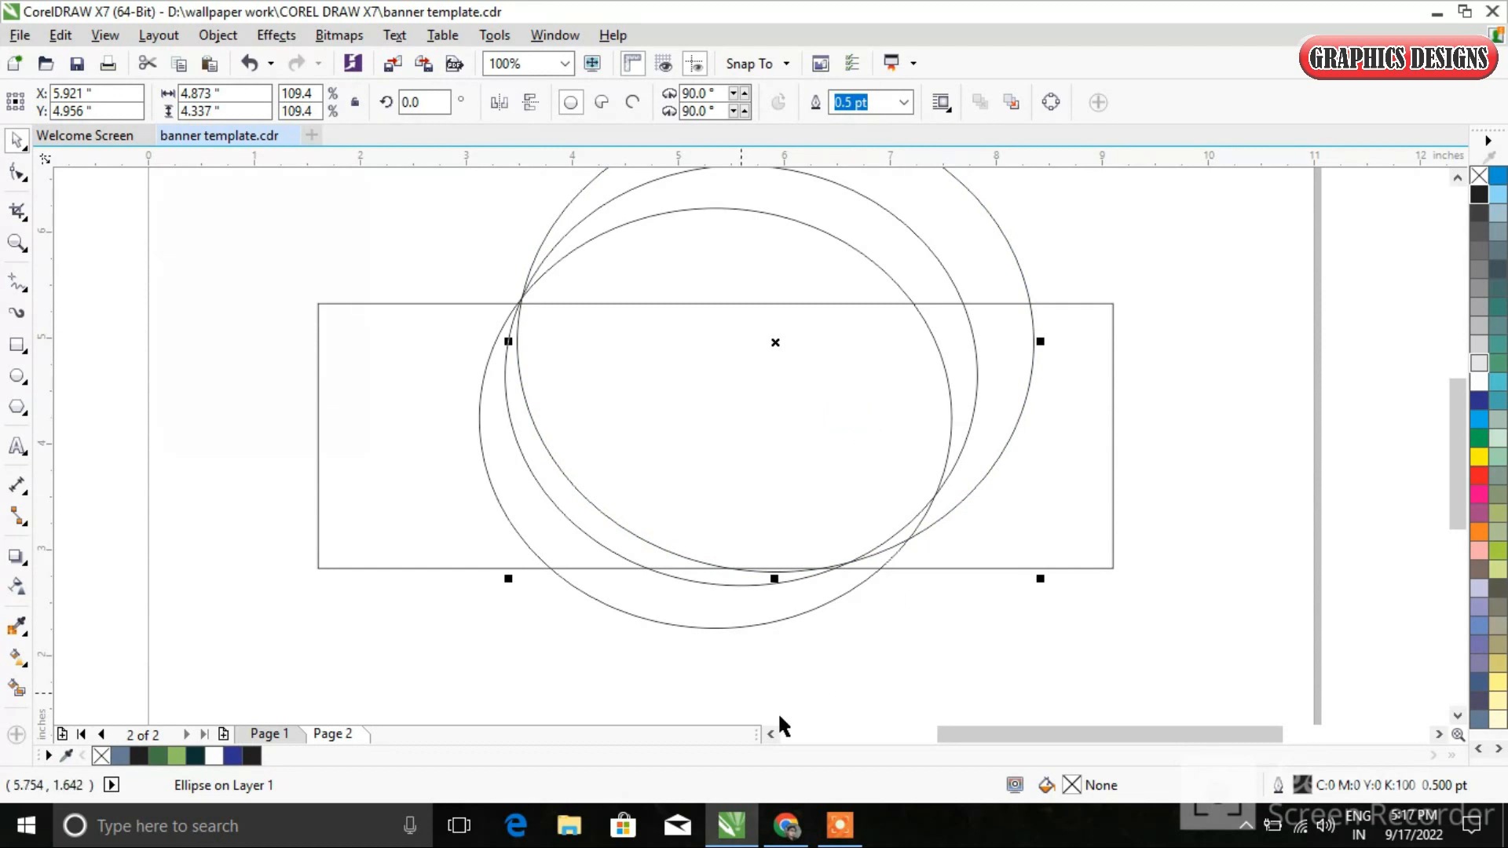
Use Smart Fill to create blue-grey shapes from the rectangle's left area and the two crescents beside it.
click(18, 688)
click(451, 481)
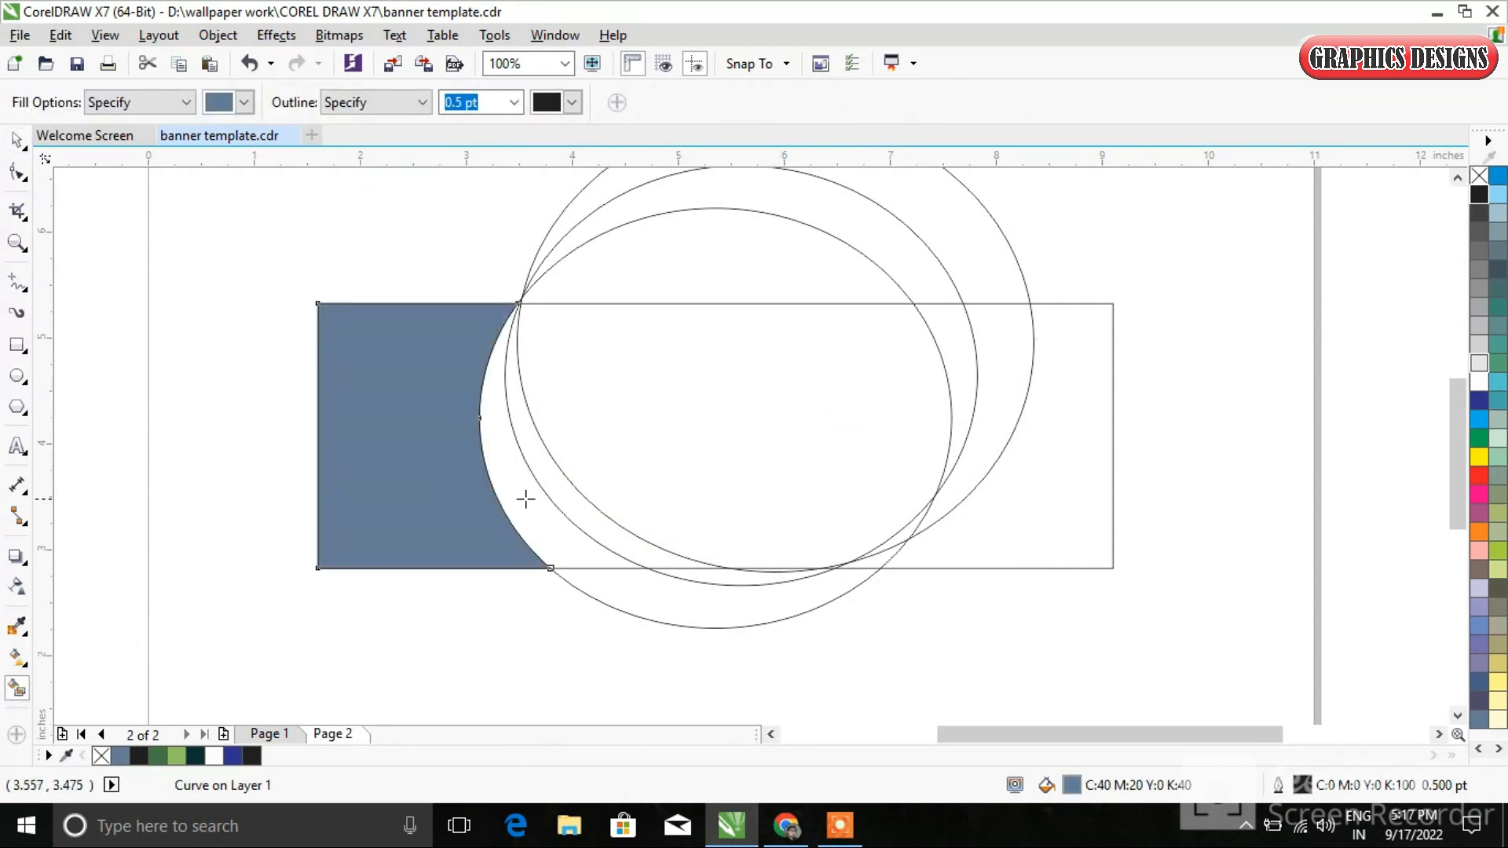
click(524, 498)
click(542, 482)
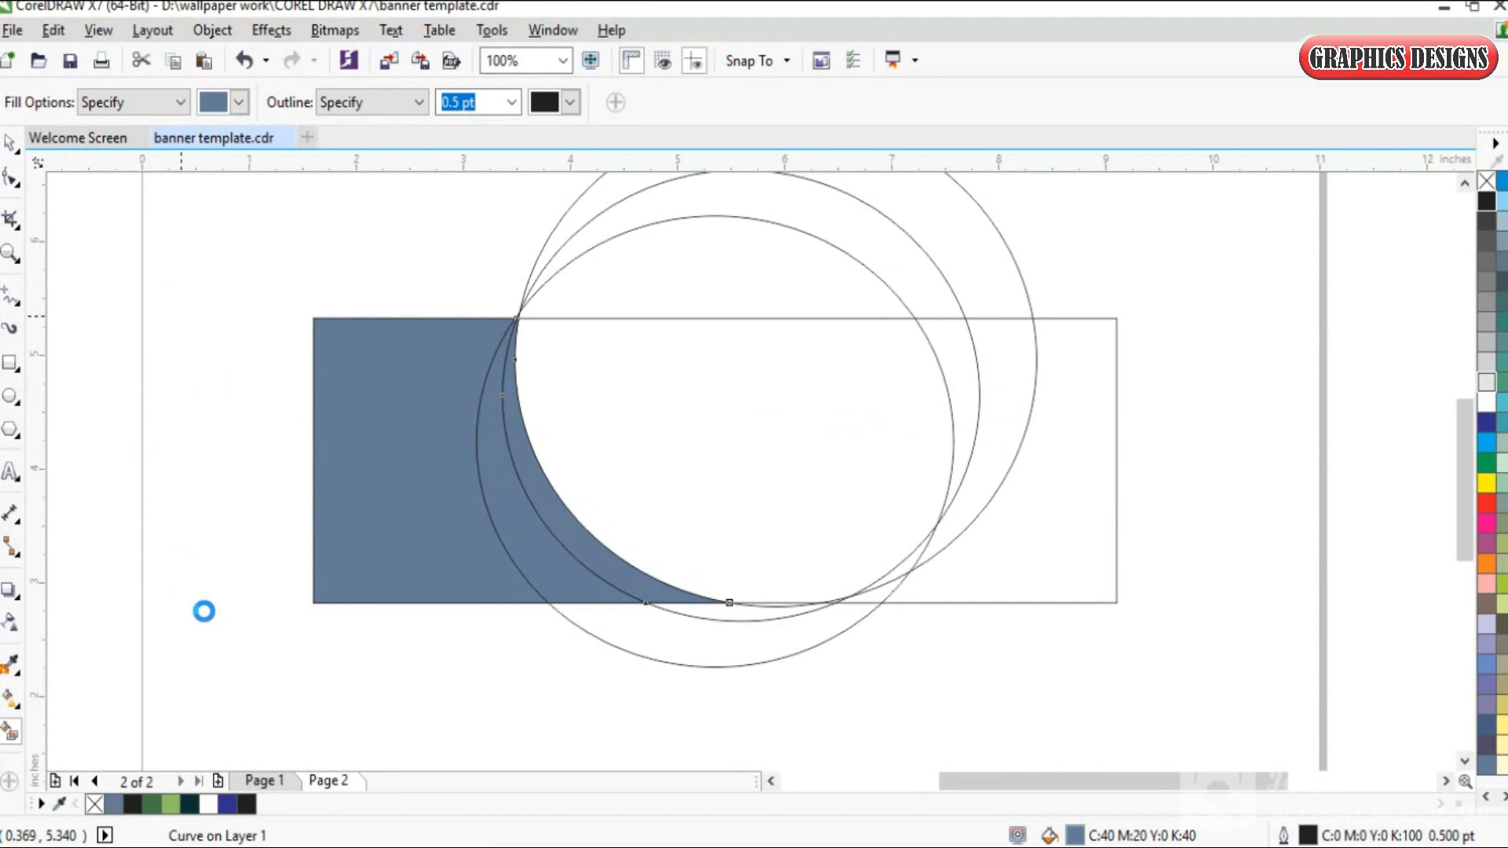
click(203, 611)
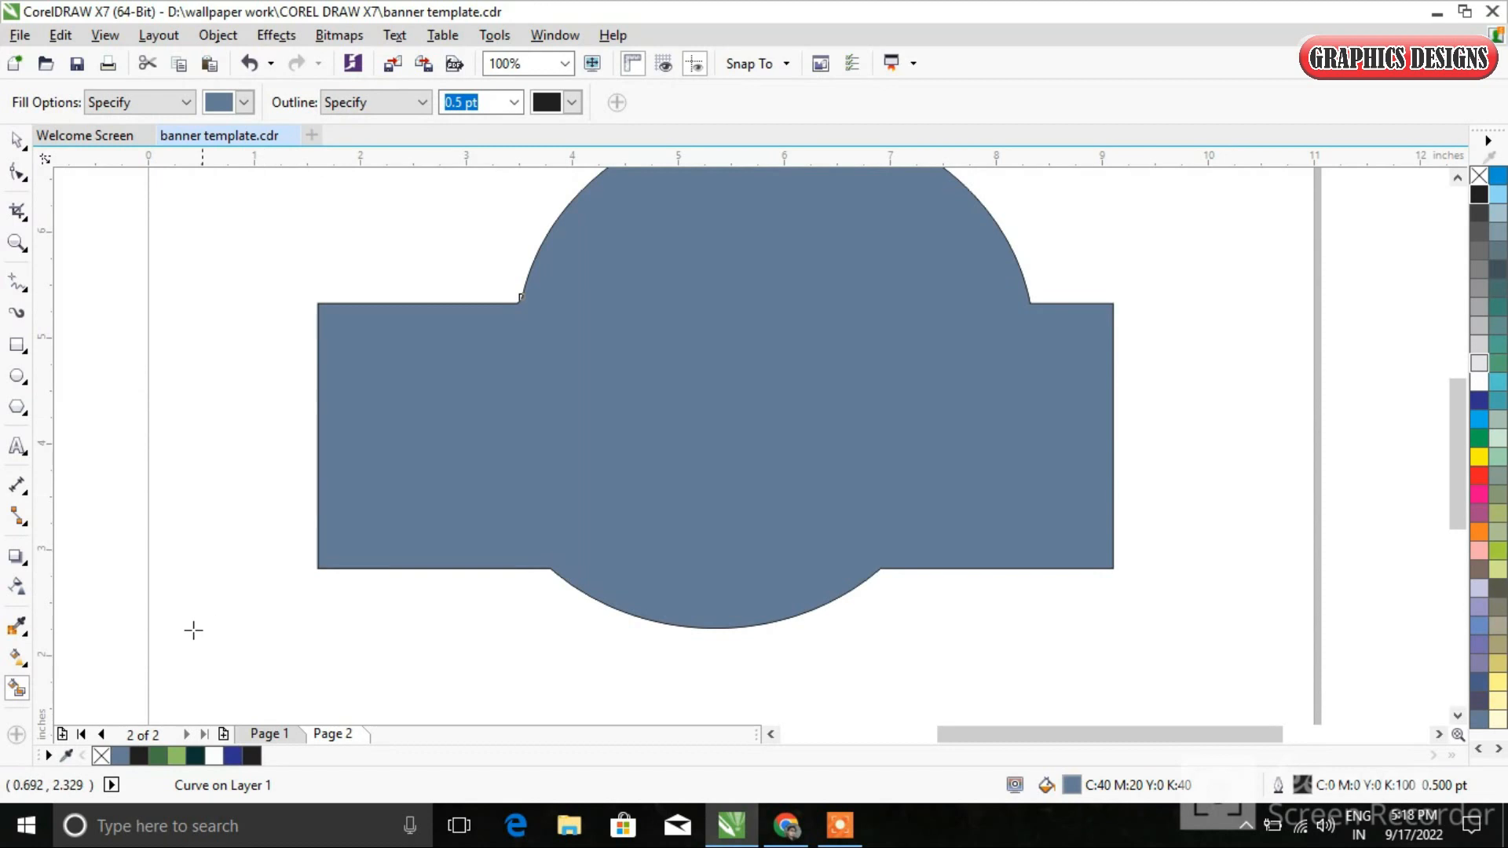
click(18, 141)
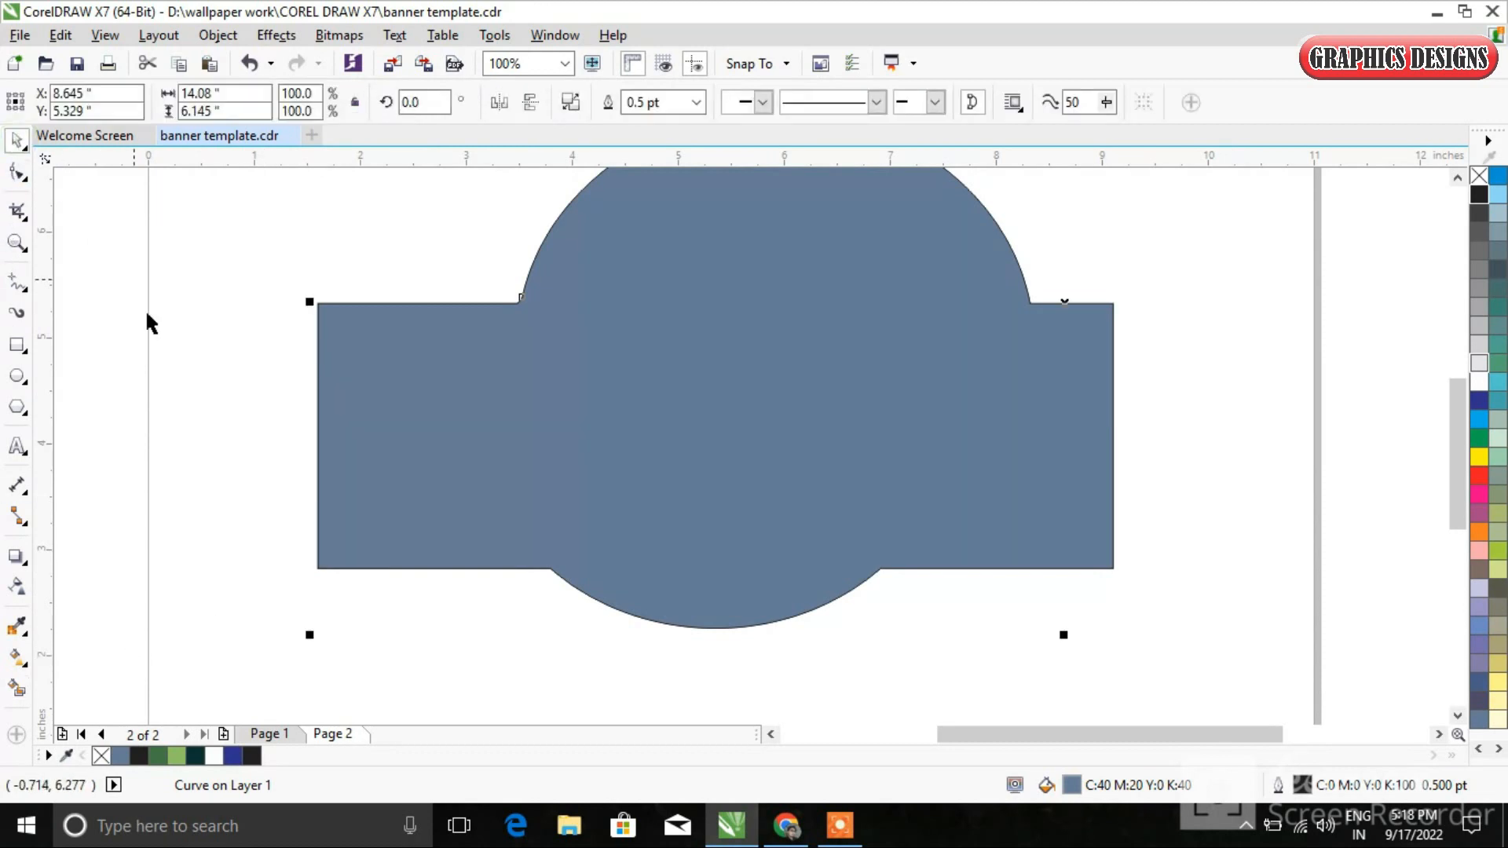
key(ctrl+z)
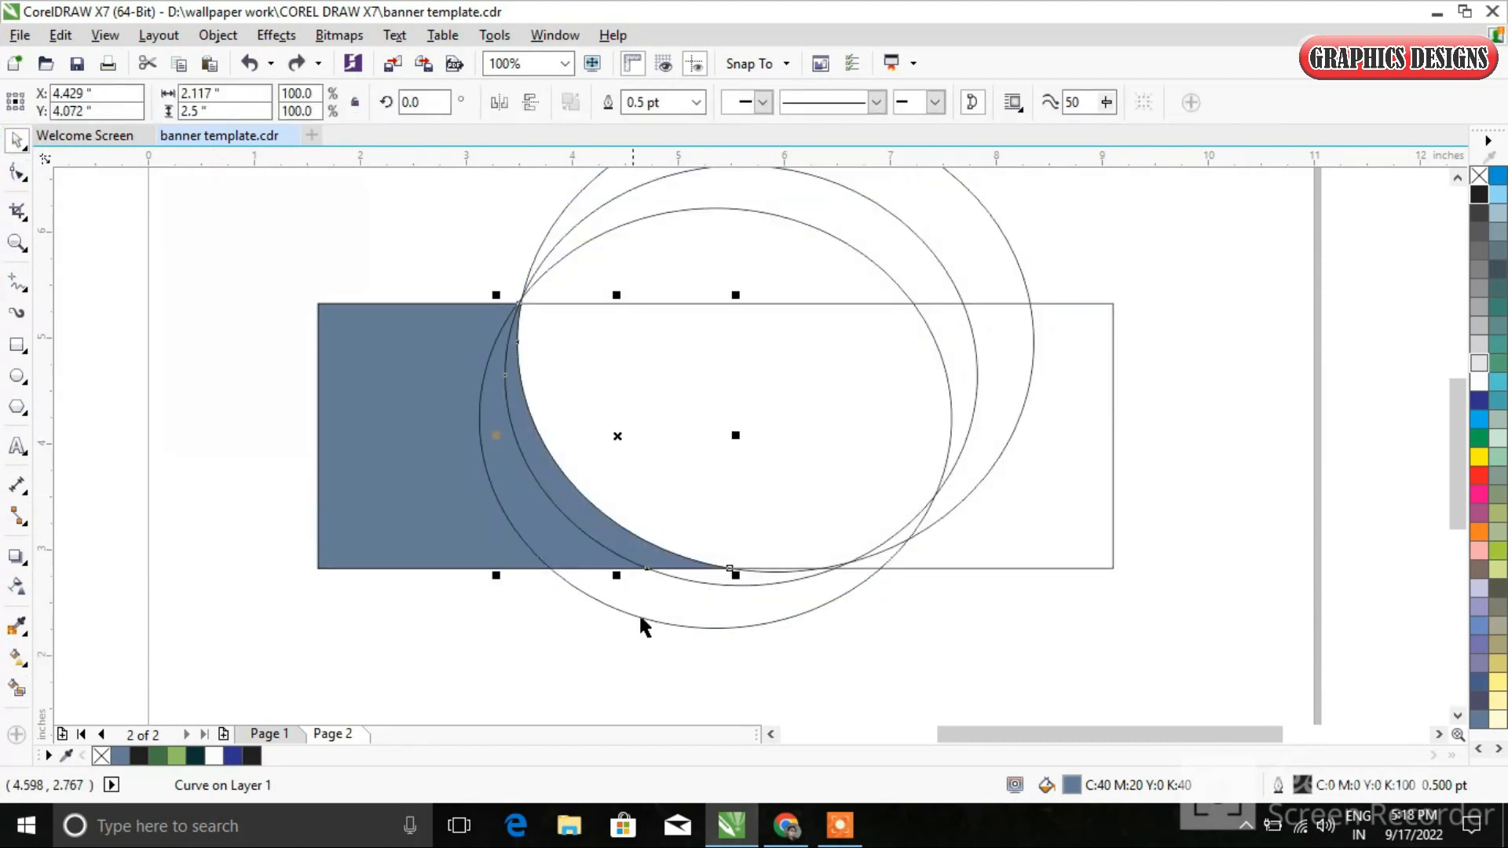
Delete the enlarged ellipse and the first ellipse copy, leaving only one ellipse over the rectangle.
click(636, 658)
click(954, 230)
drag(959, 218, 1071, 290)
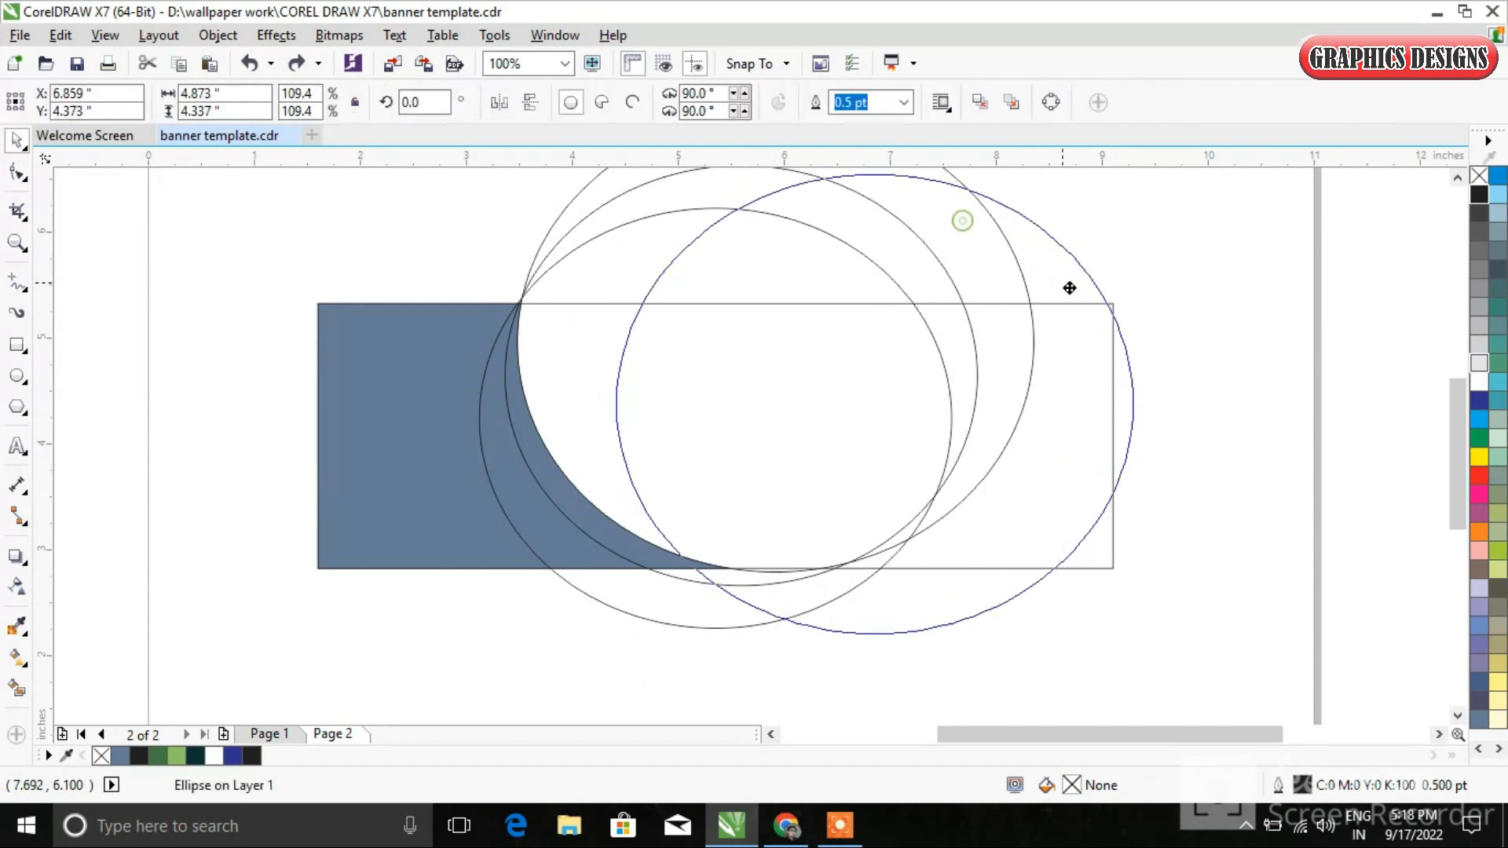
key(Delete)
drag(912, 272, 1290, 293)
key(Delete)
Move the remaining ellipse toward the rectangle's right end and Smart Fill the upper-right corner outside it.
click(779, 276)
drag(780, 276, 948, 335)
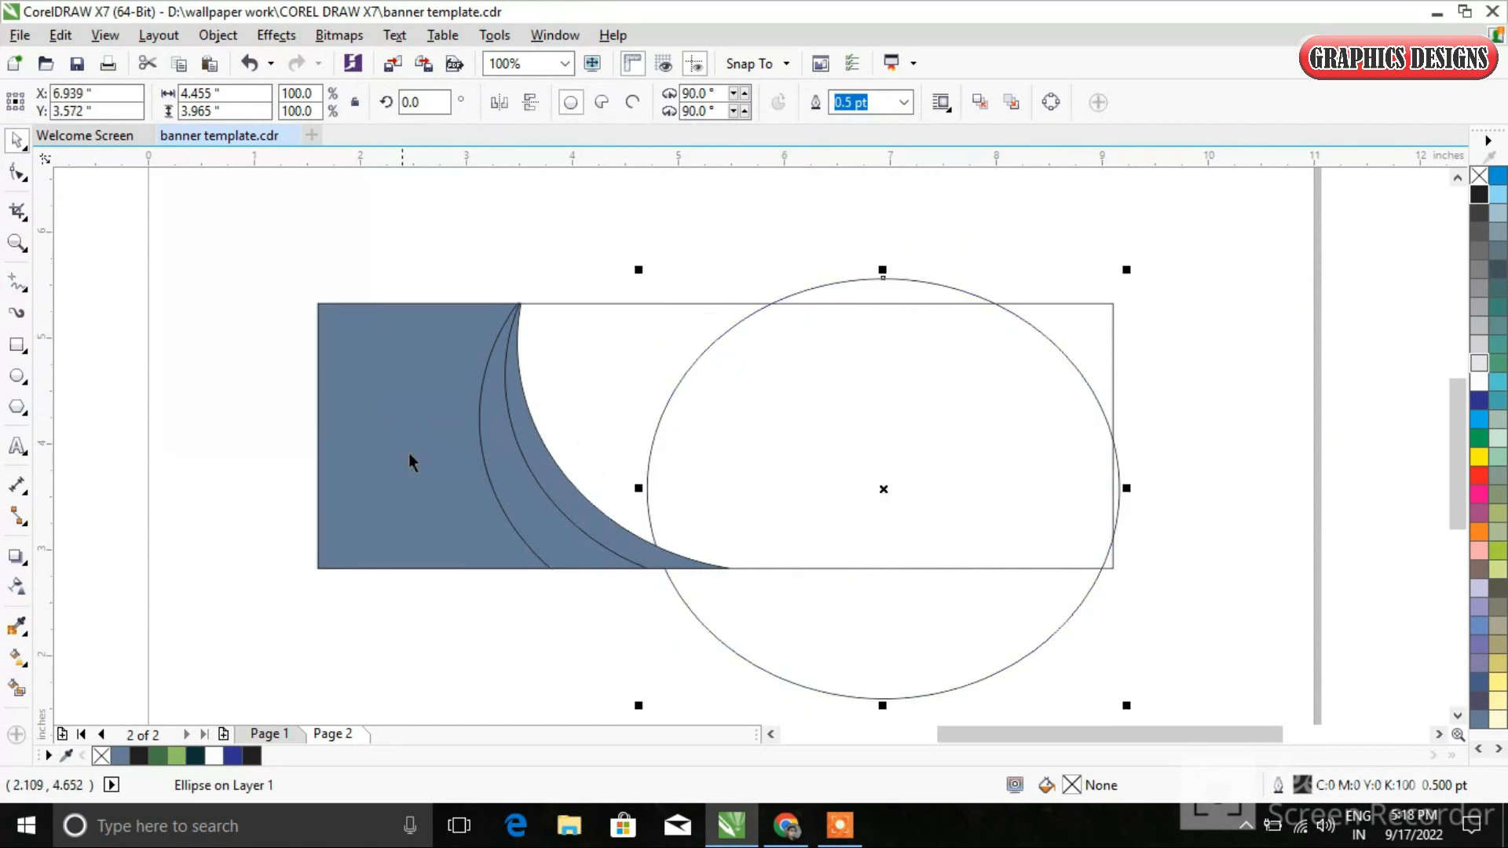
click(16, 688)
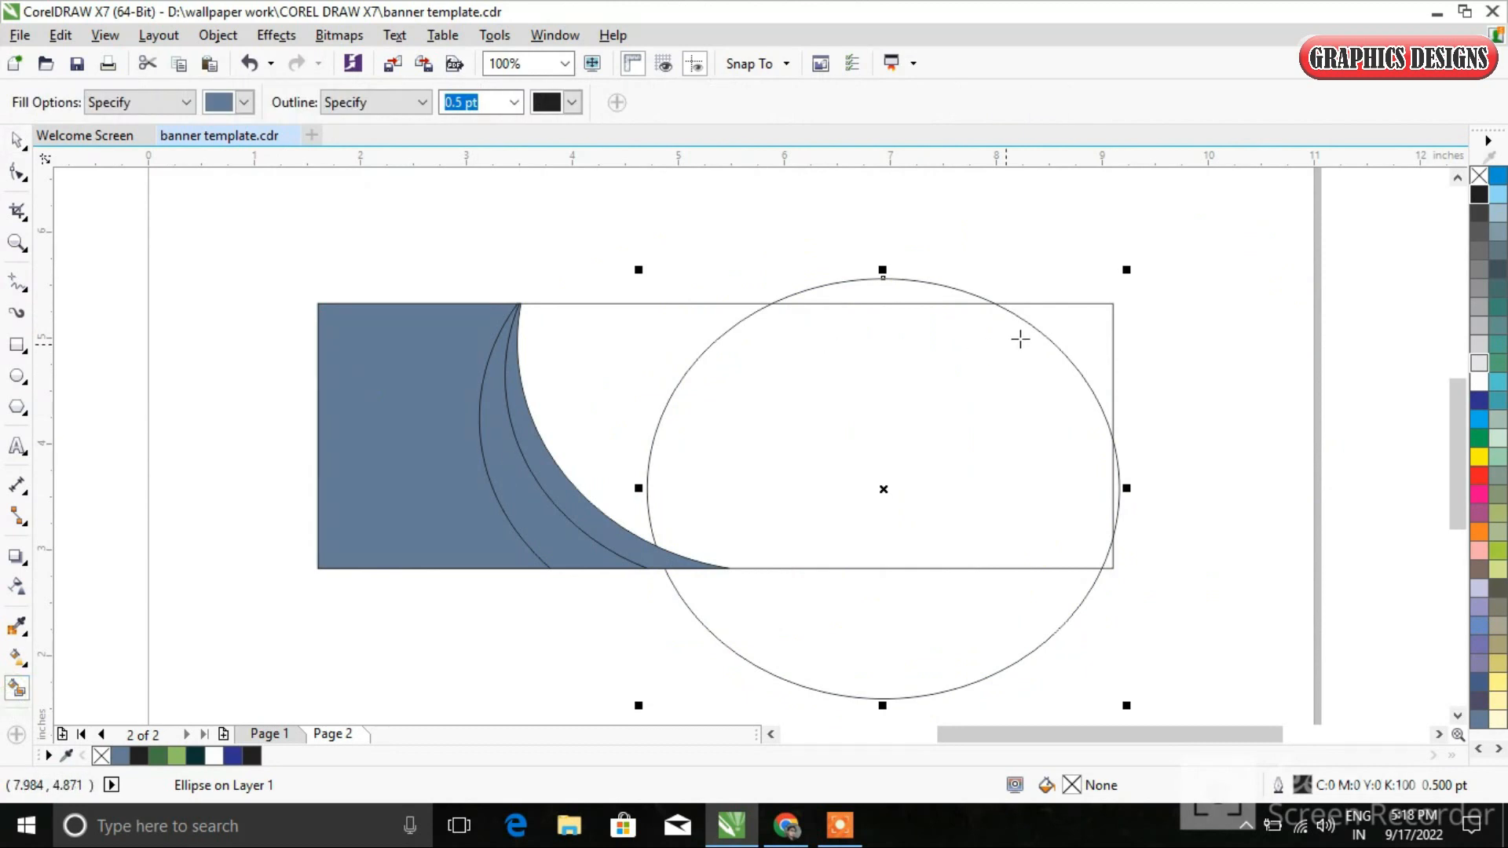
click(1077, 315)
key(space)
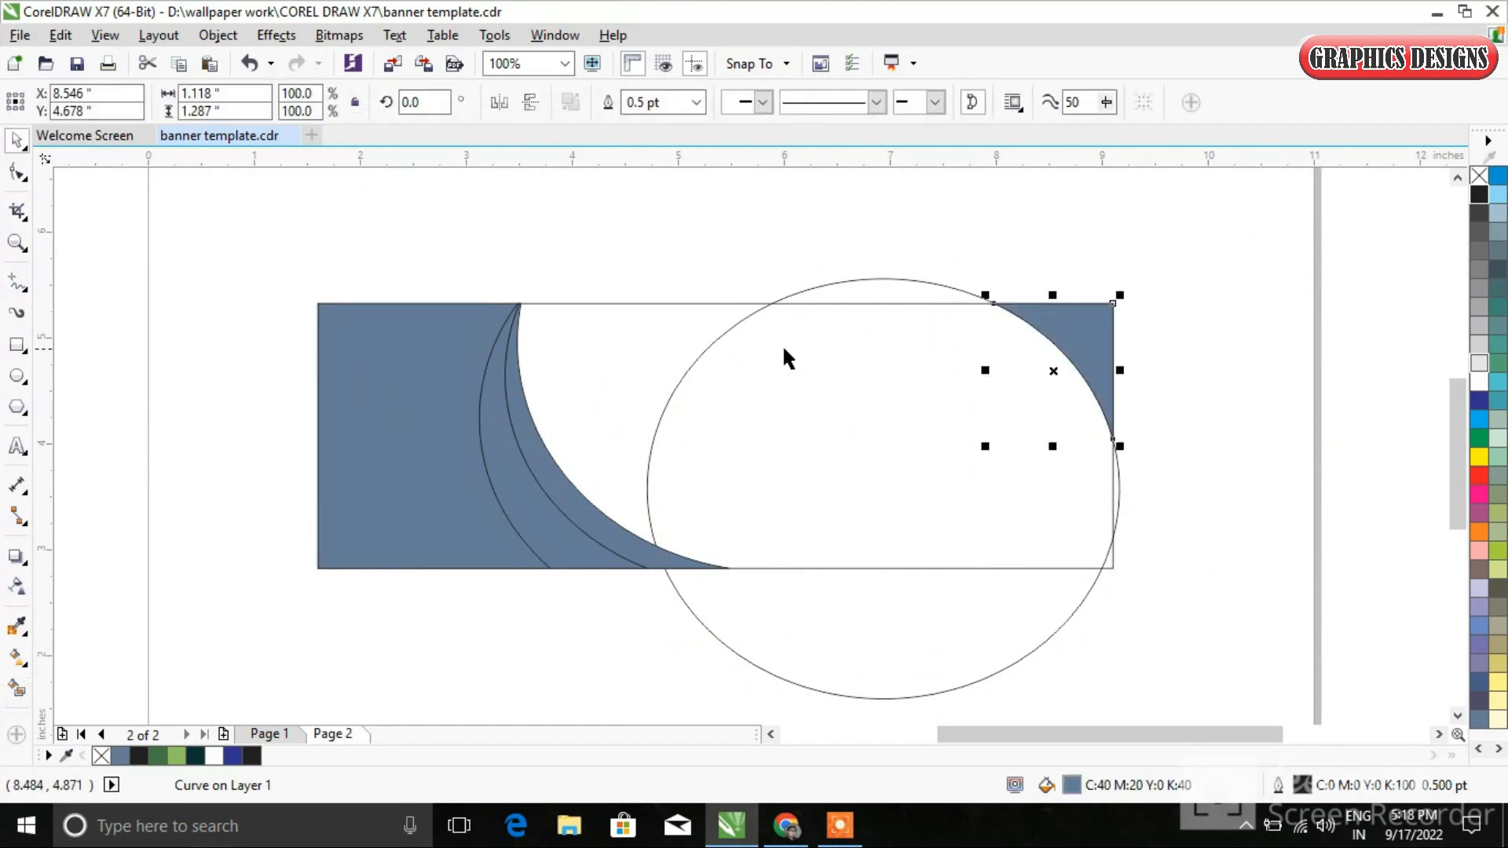
Pull the remaining ellipse away from the corner shape and delete it.
click(856, 290)
drag(859, 289, 1045, 227)
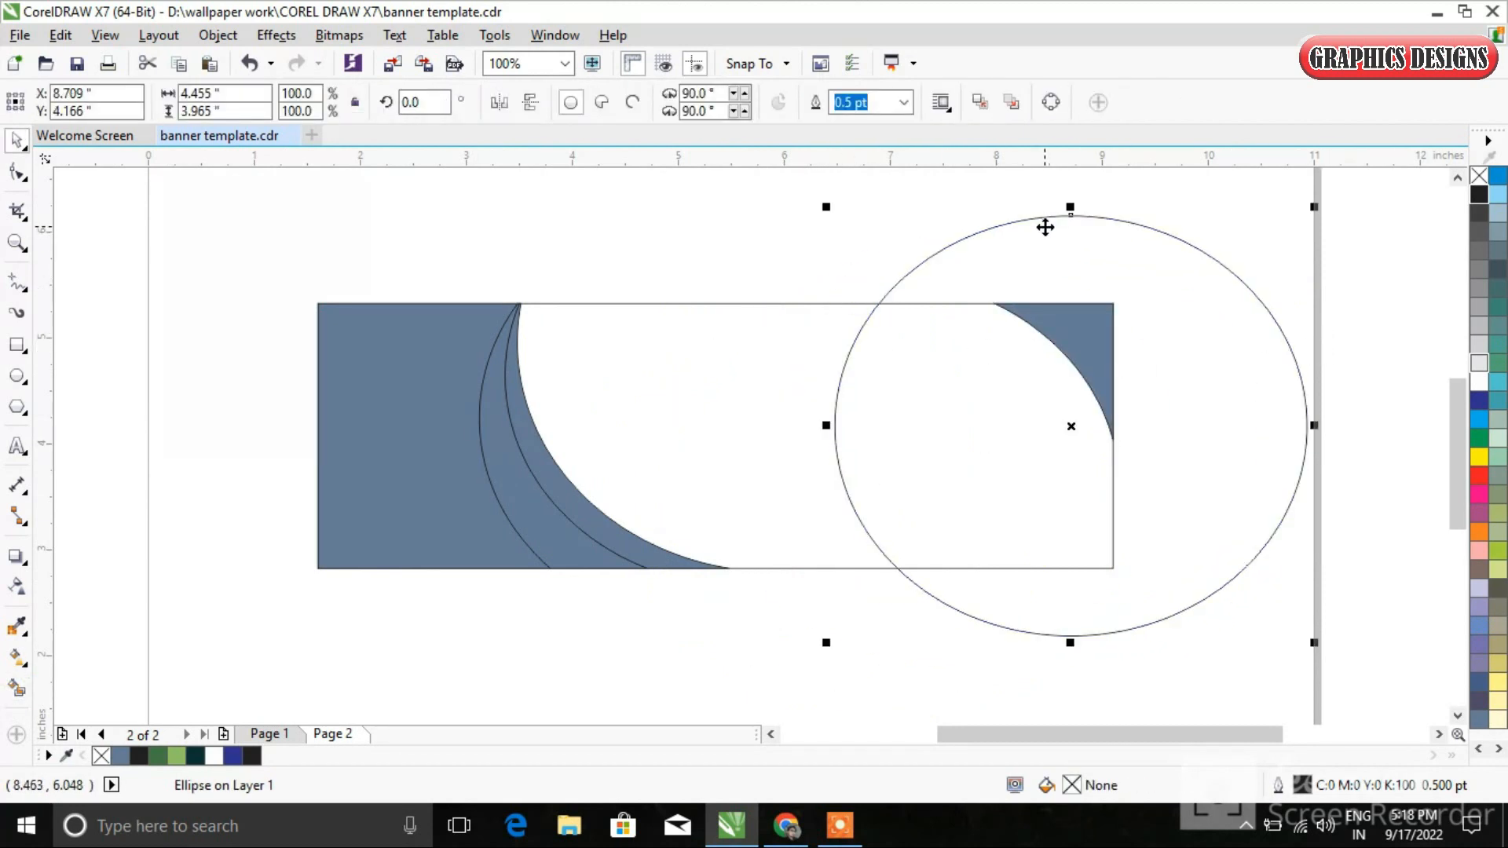
key(Delete)
Fill the large curved shape at the banner's left end with black.
click(429, 478)
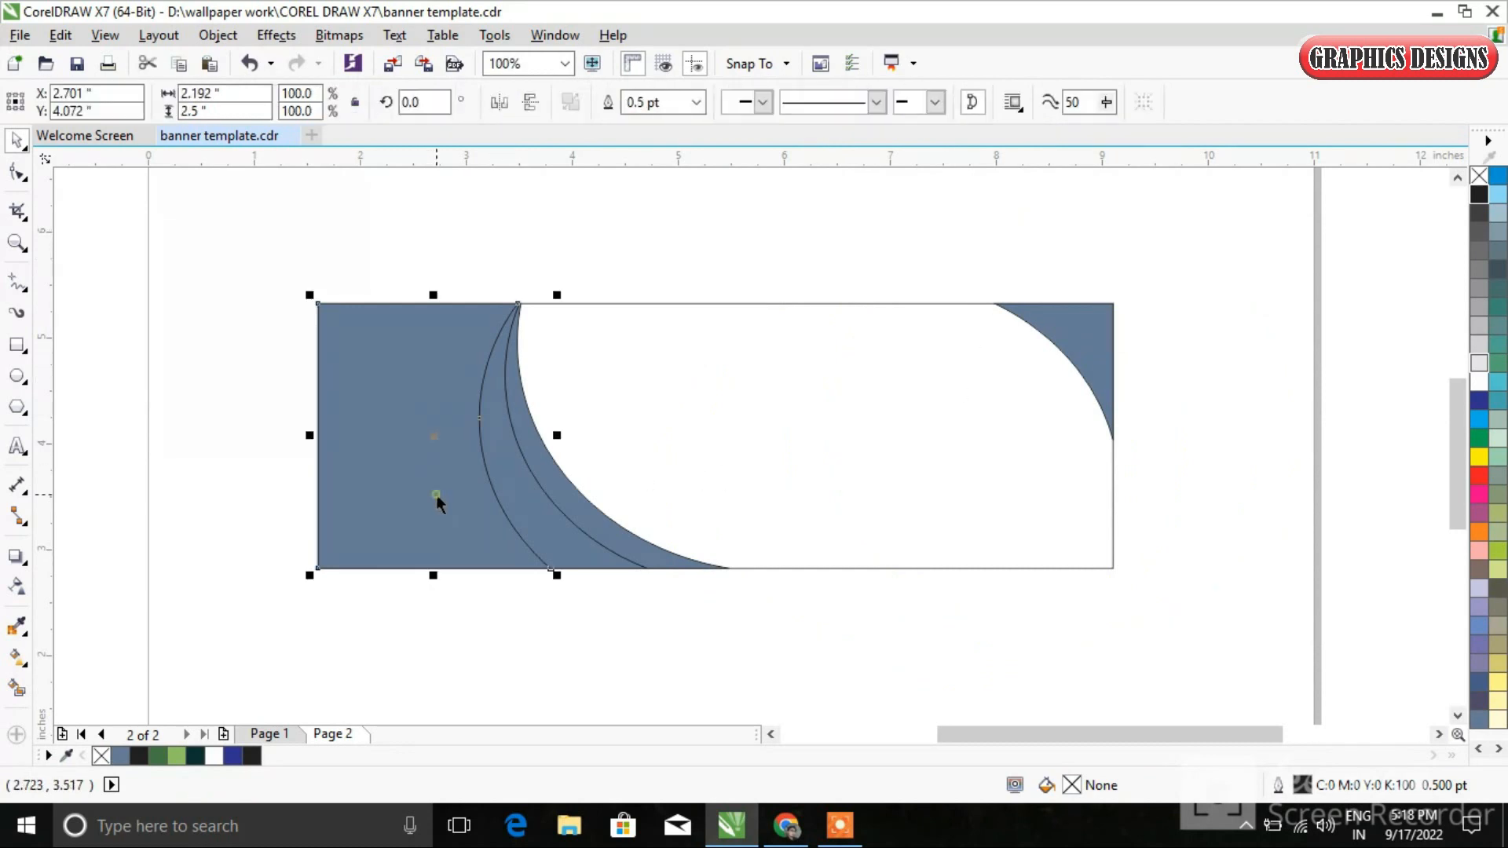
click(138, 756)
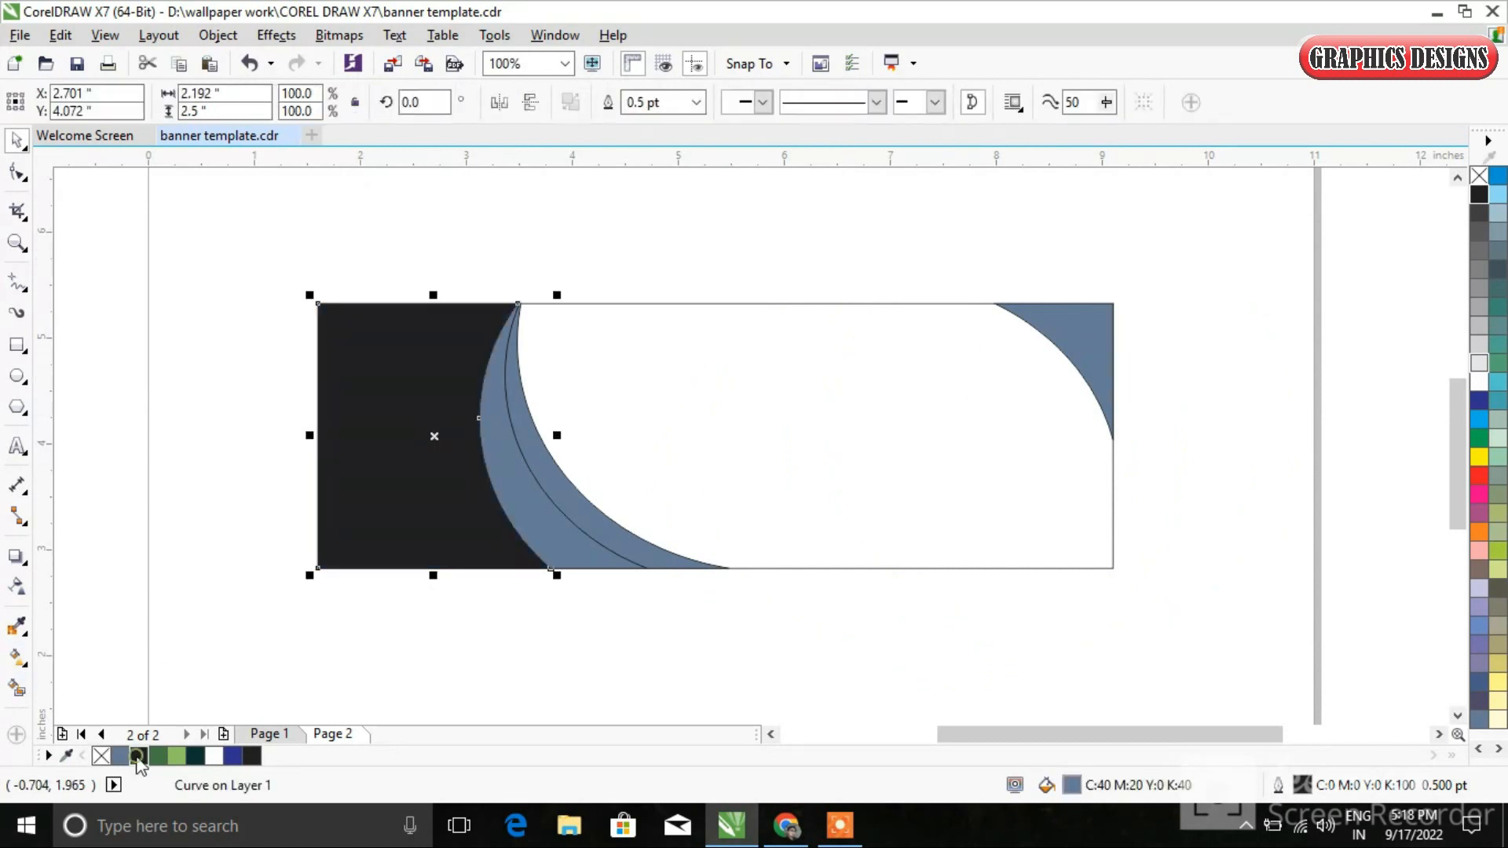
click(187, 541)
Give the crescent beside the black shape a linear fountain fill from dark teal at its lower end to medium green at the top.
scroll(466, 506, up, 2)
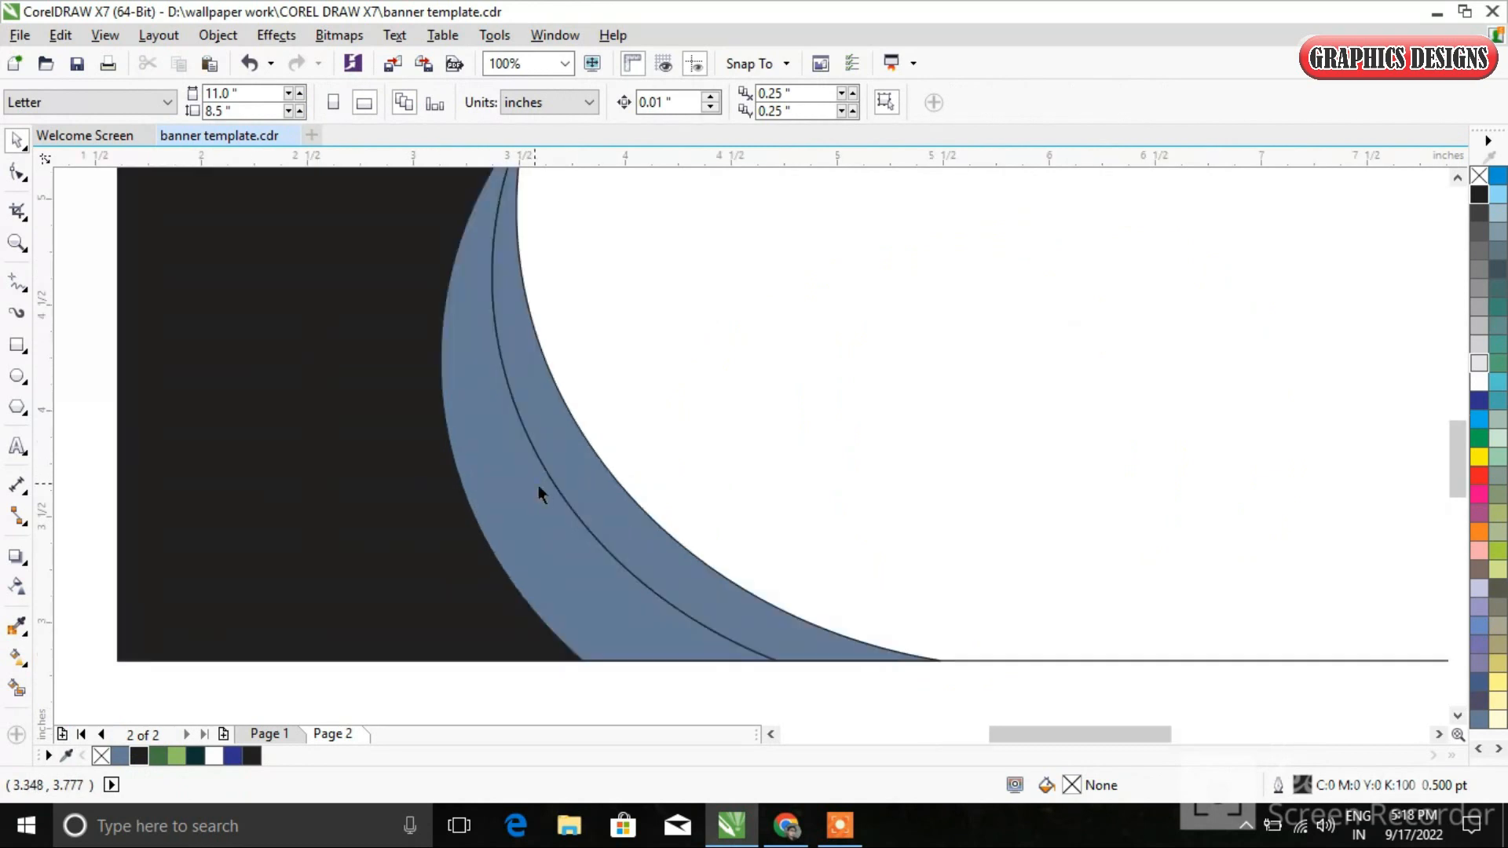
click(519, 516)
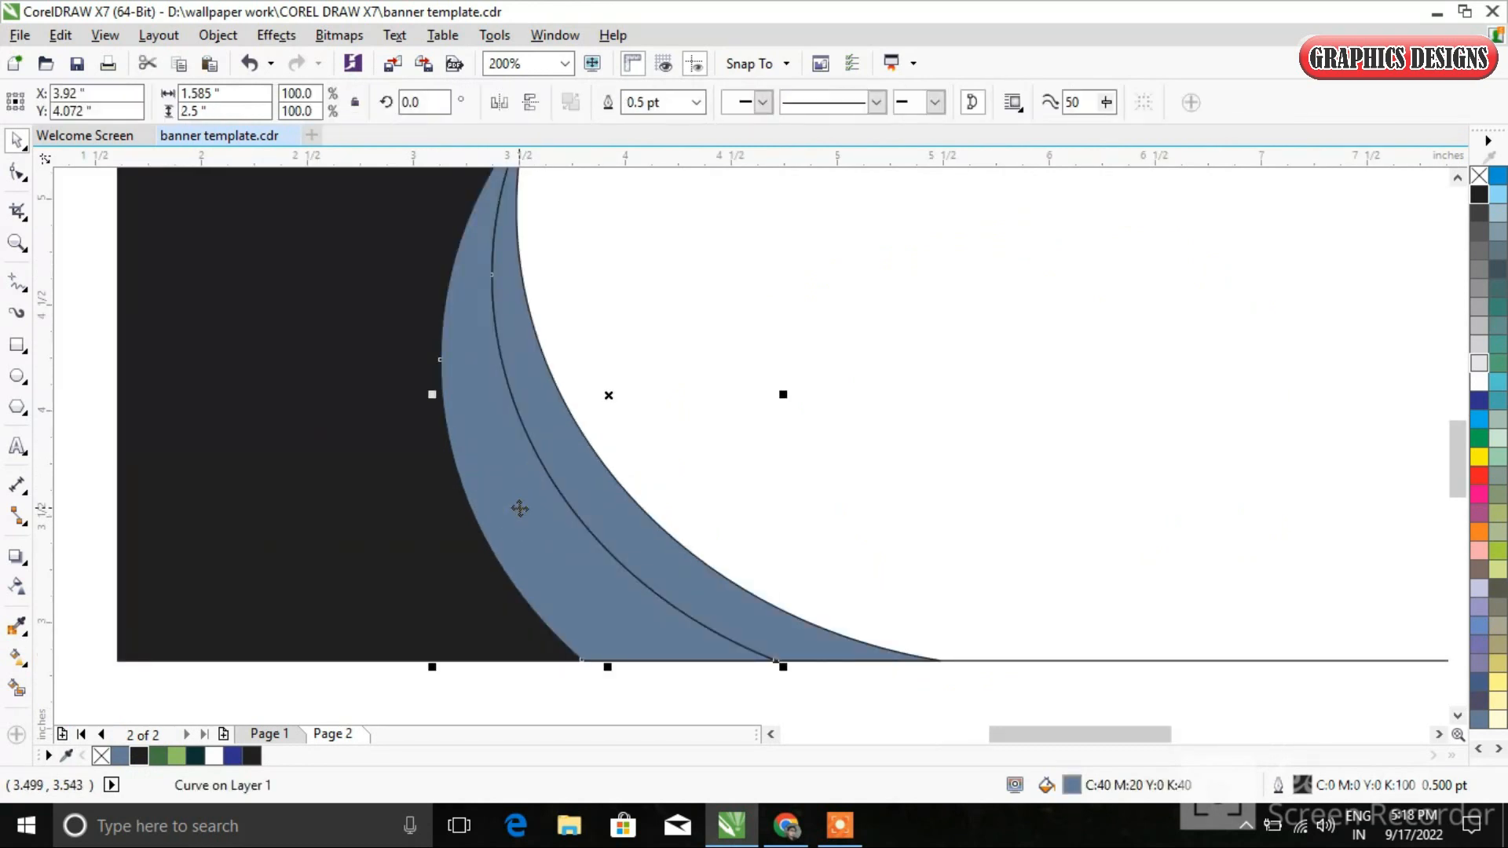
scroll(519, 508, down, 2)
click(17, 656)
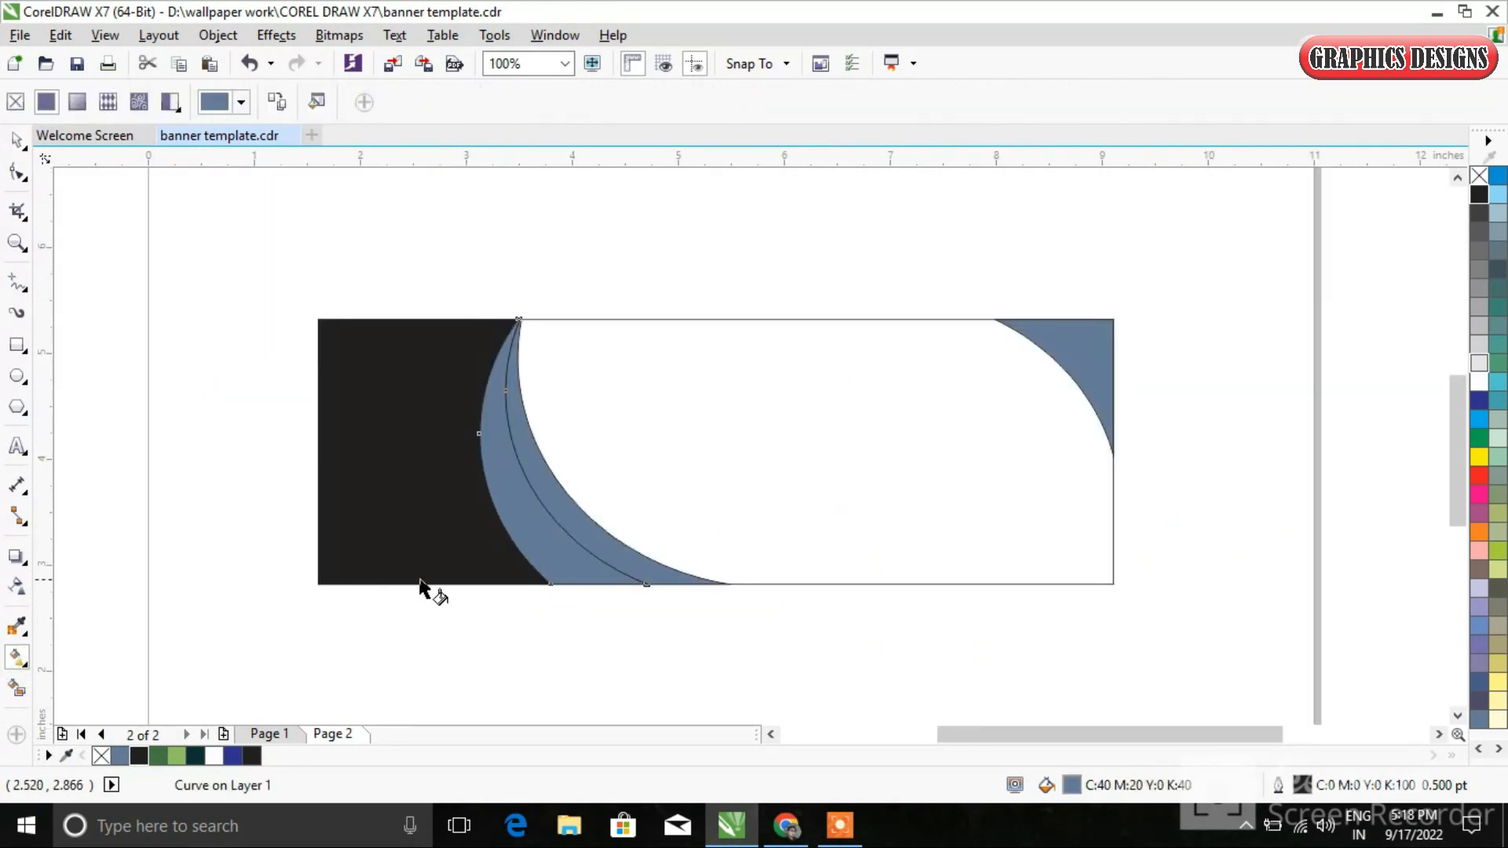
drag(503, 382, 500, 328)
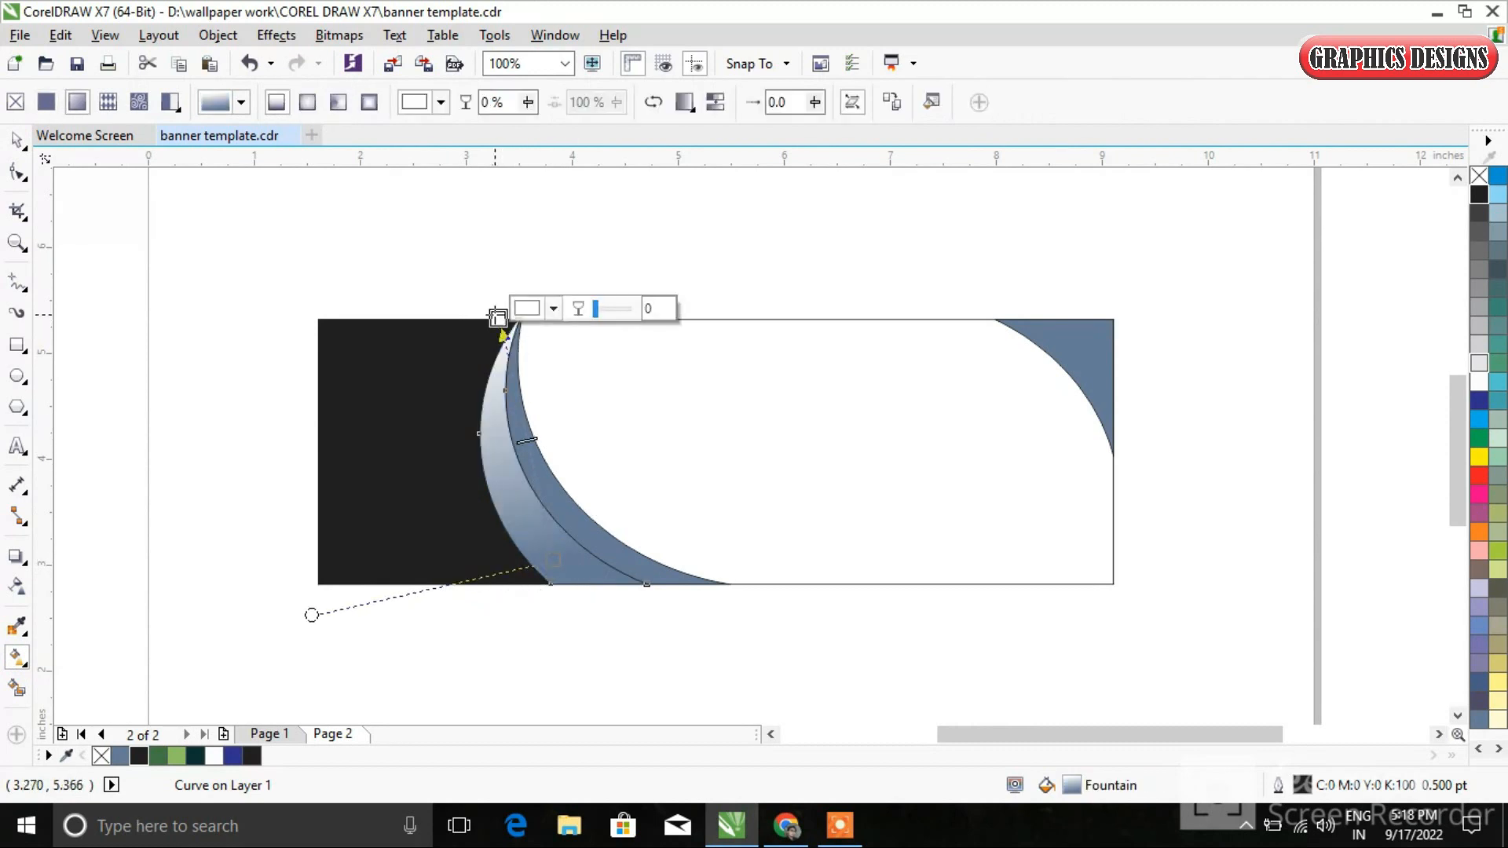
click(157, 757)
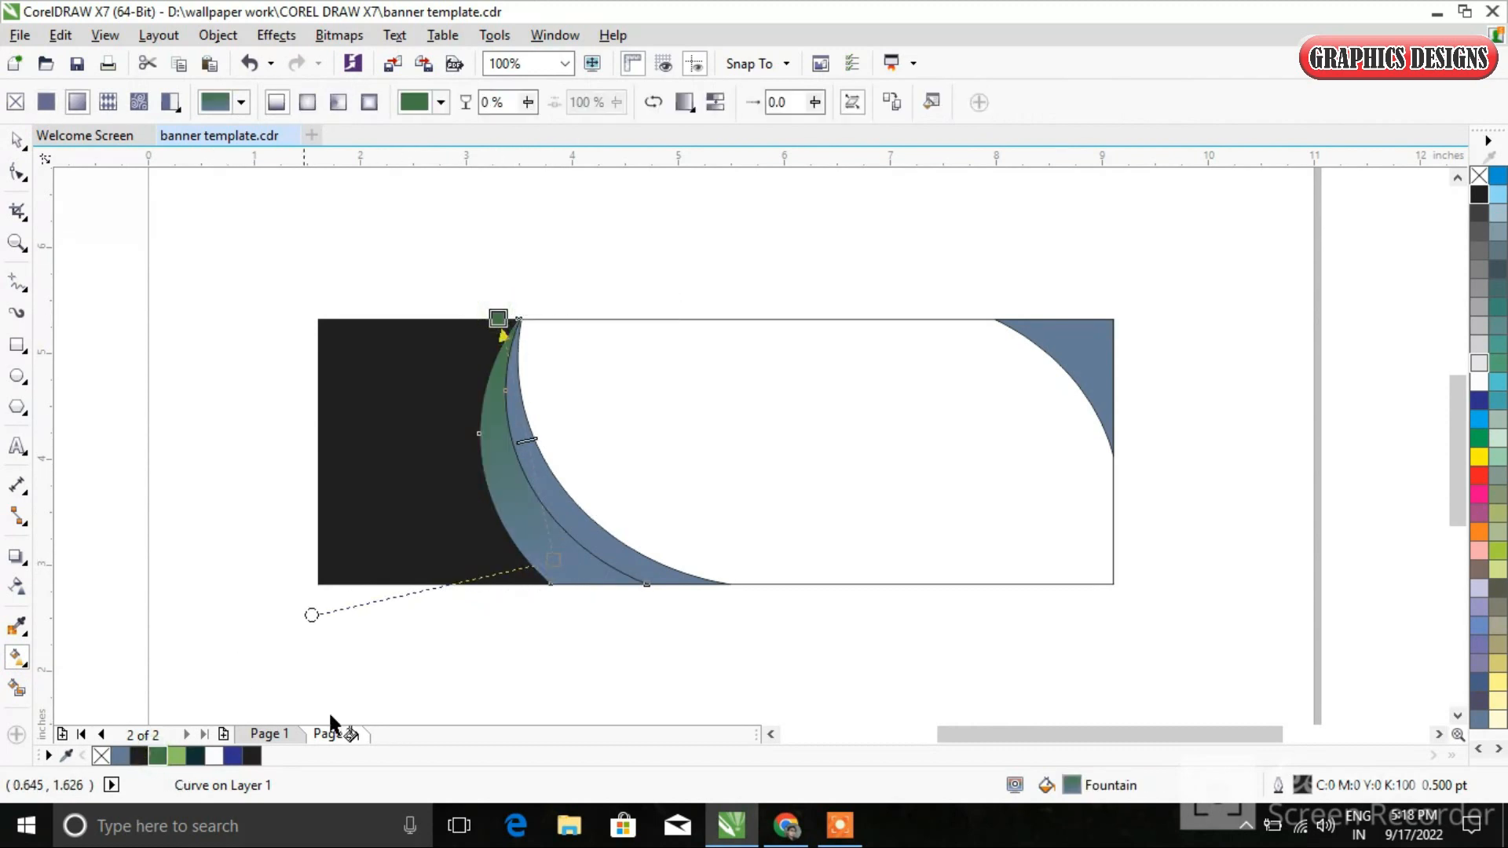
click(548, 558)
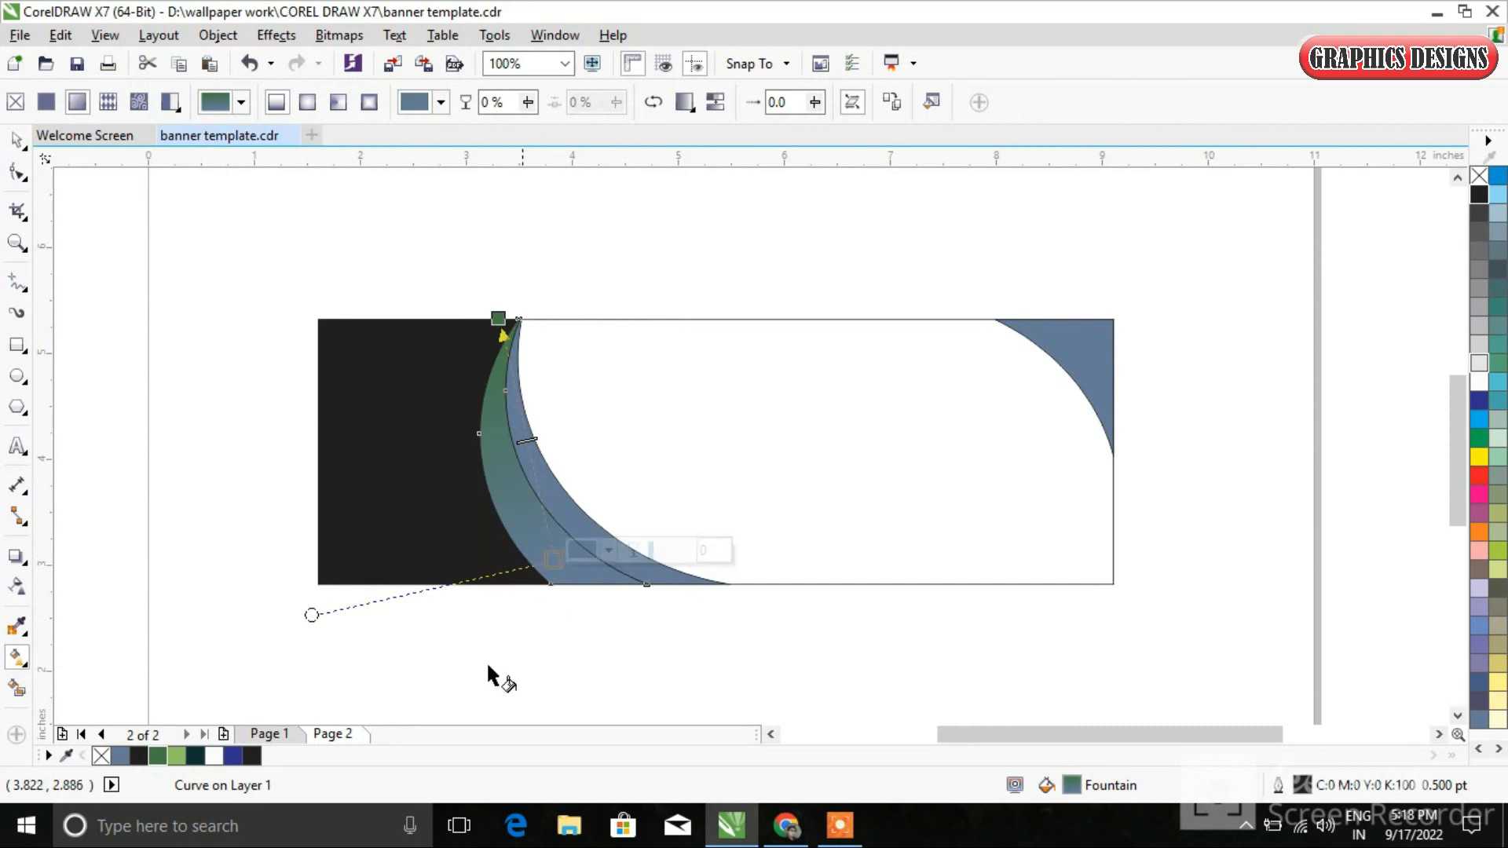
click(177, 757)
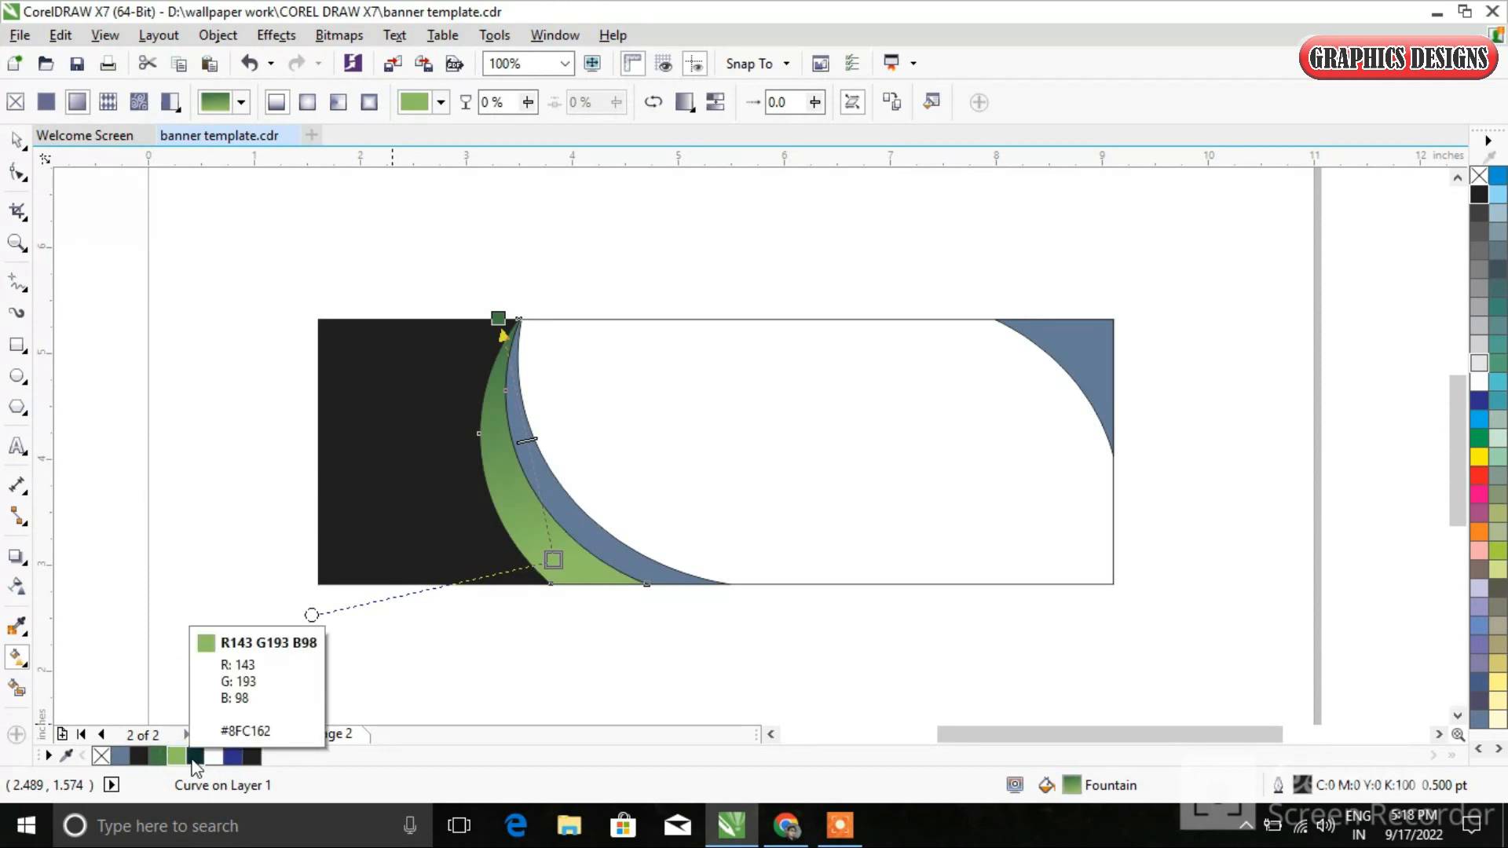
click(195, 758)
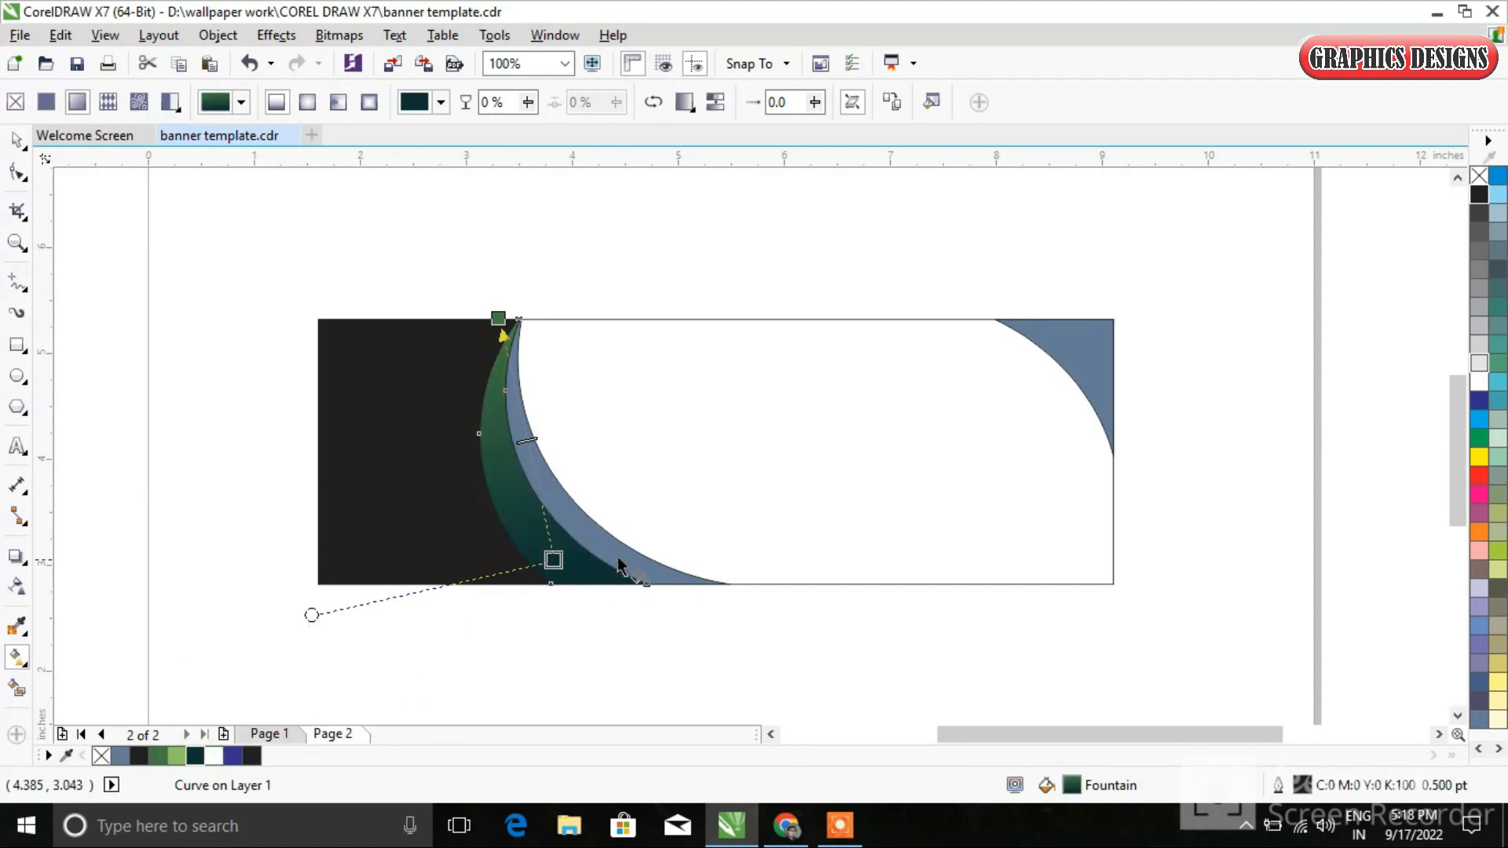
key(space)
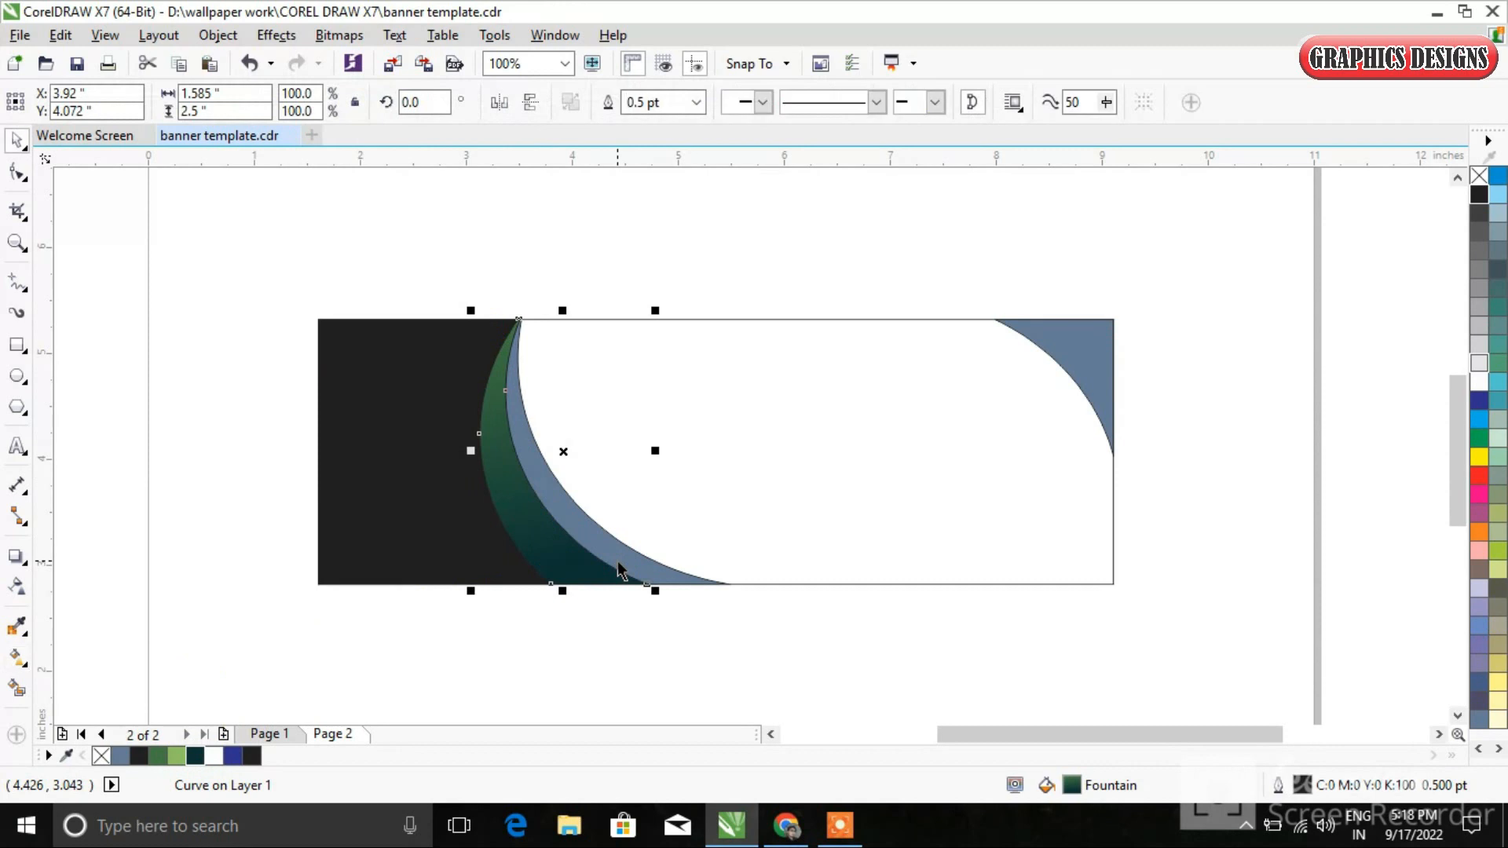
Give the outer crescent a linear fountain fill from green R66 G119 B67 near its lower tip to dark teal at the top.
click(593, 534)
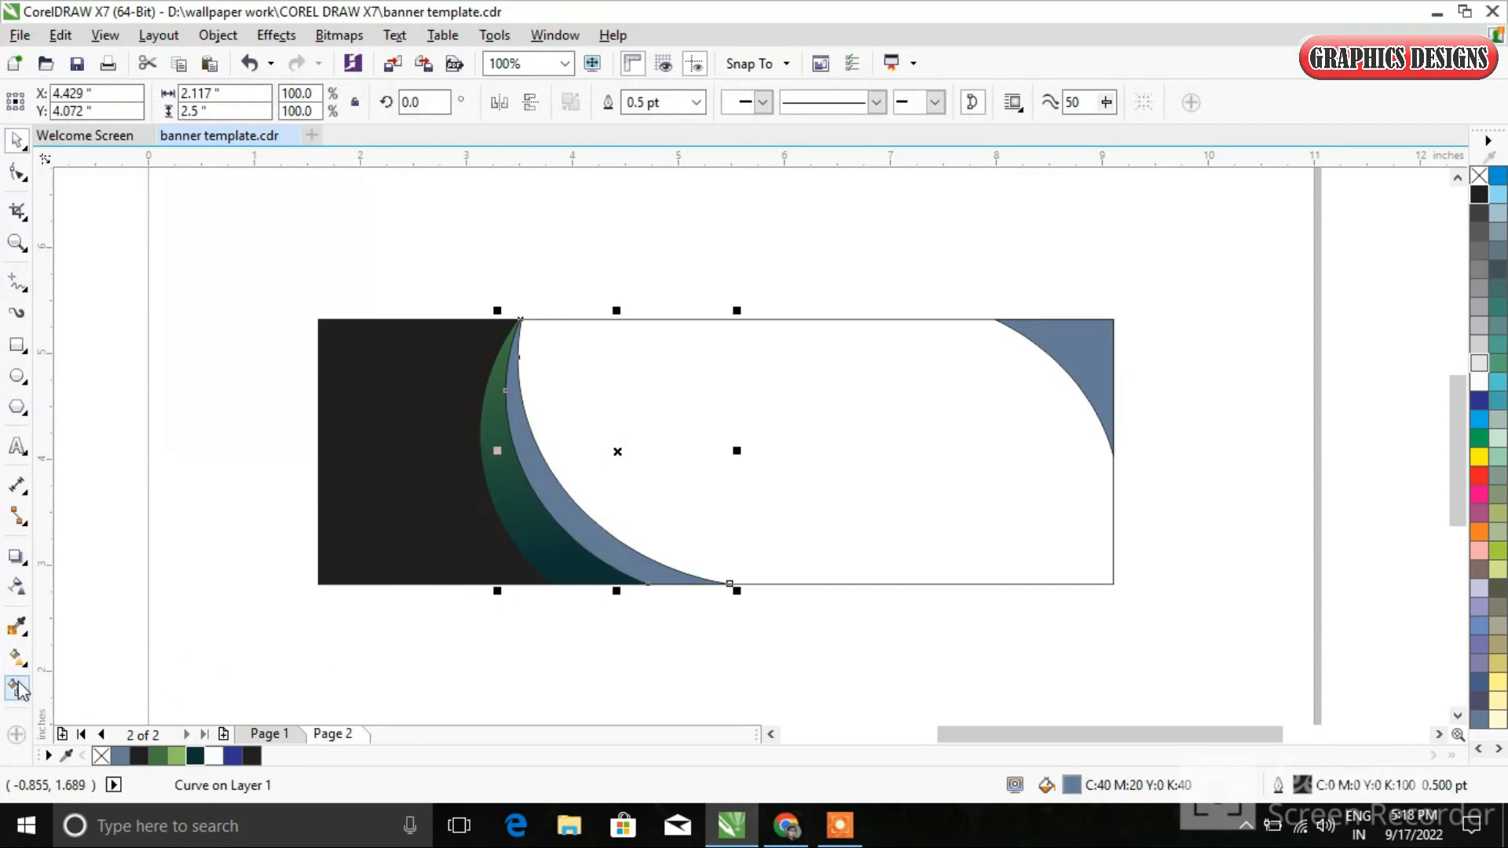
click(17, 657)
drag(602, 540, 524, 360)
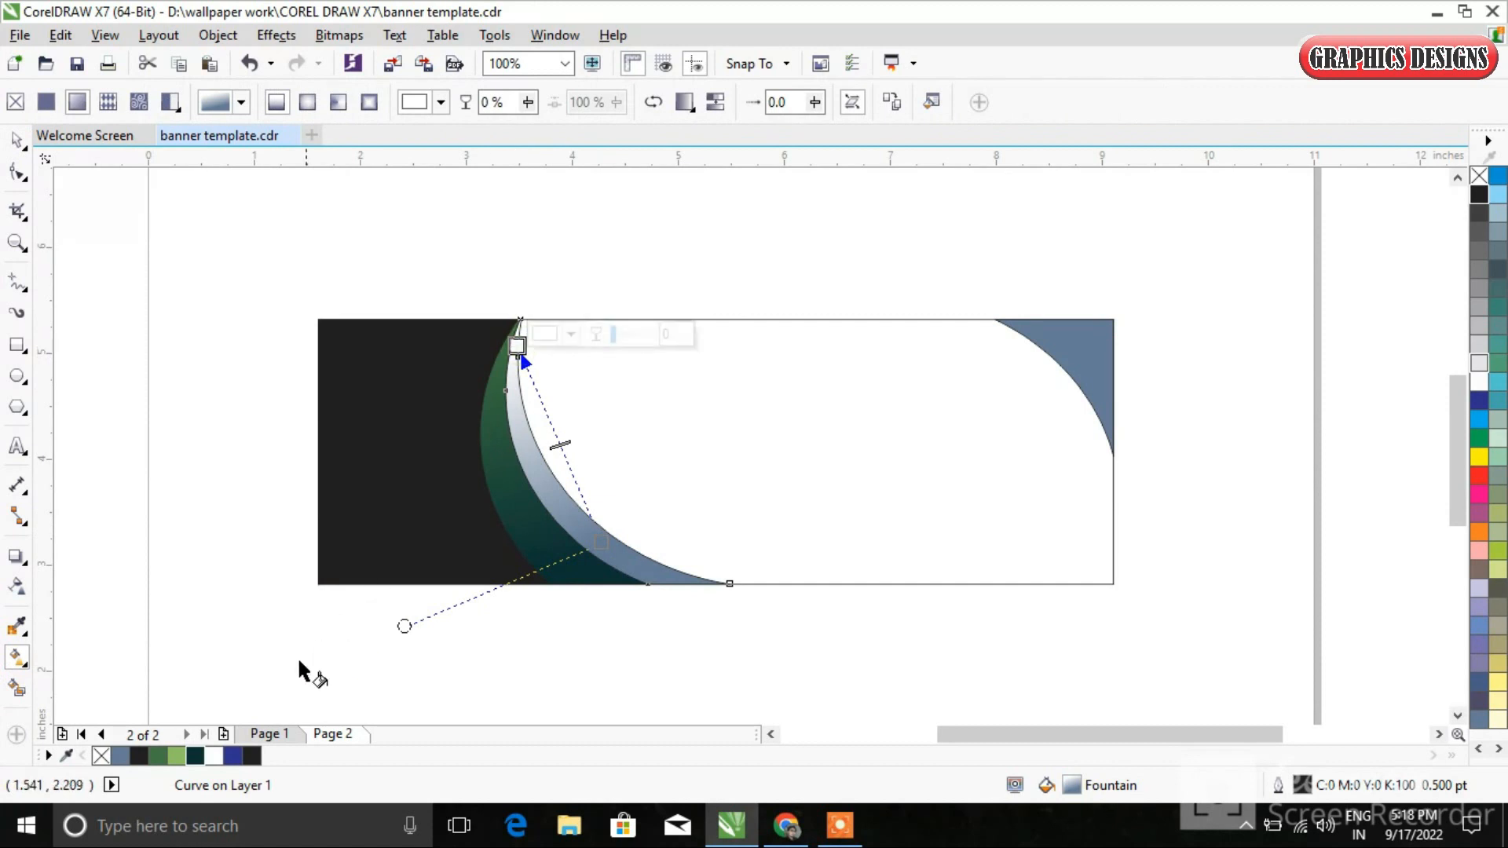
click(195, 756)
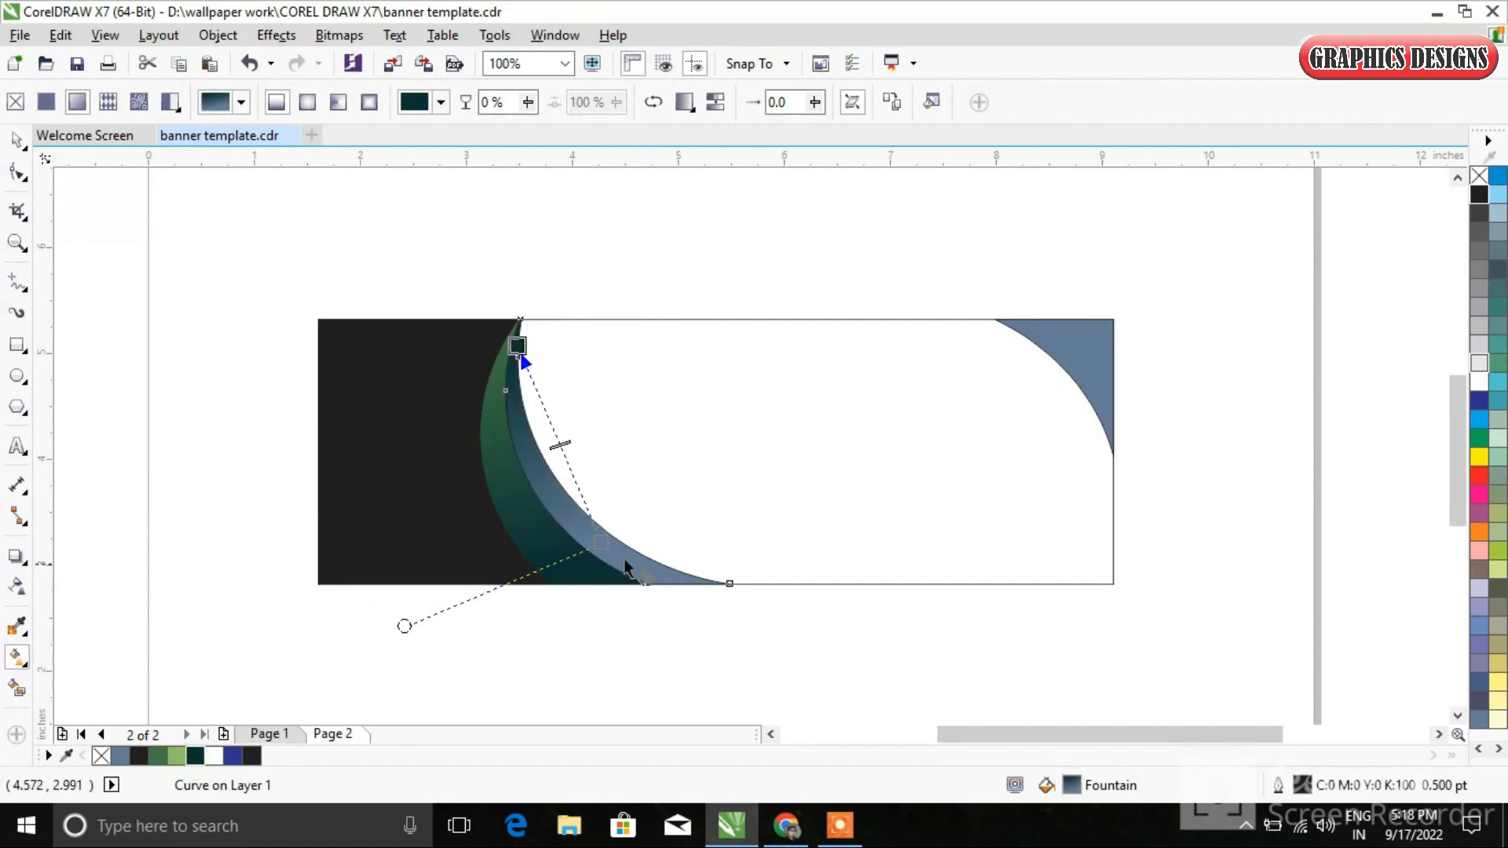
click(597, 543)
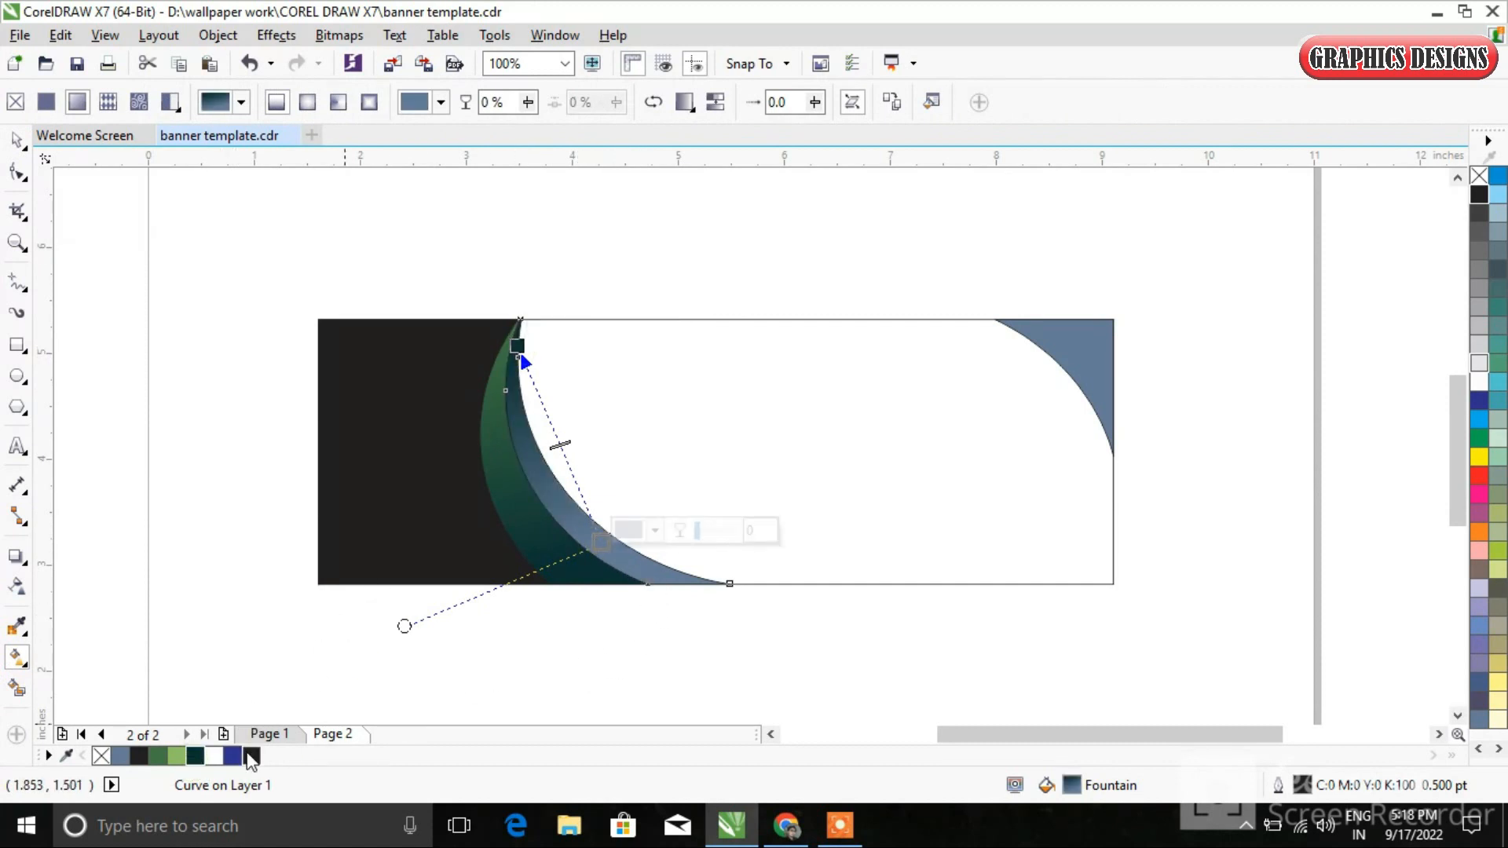
click(175, 756)
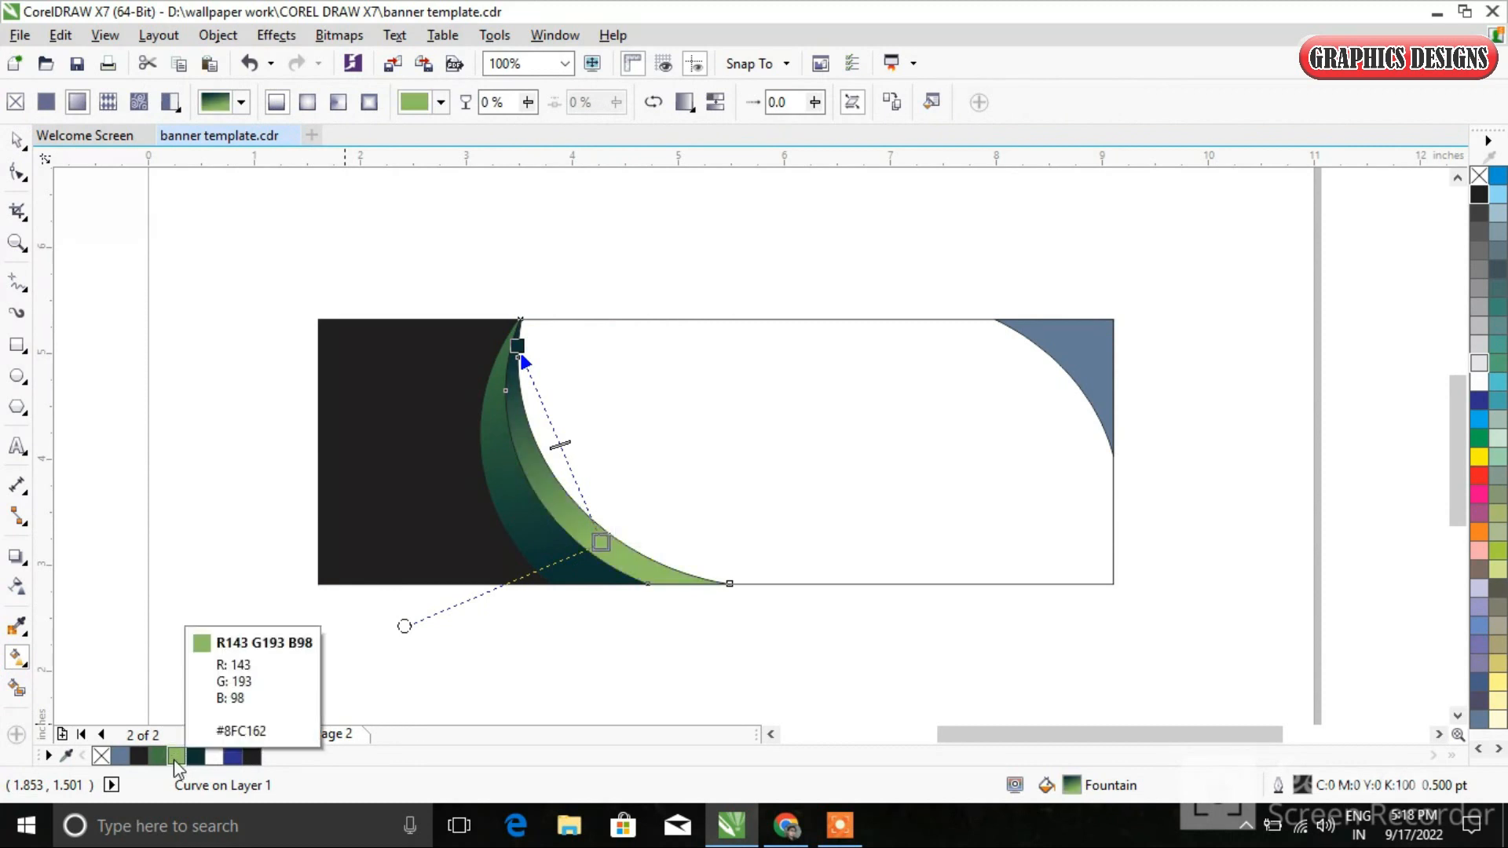
click(158, 756)
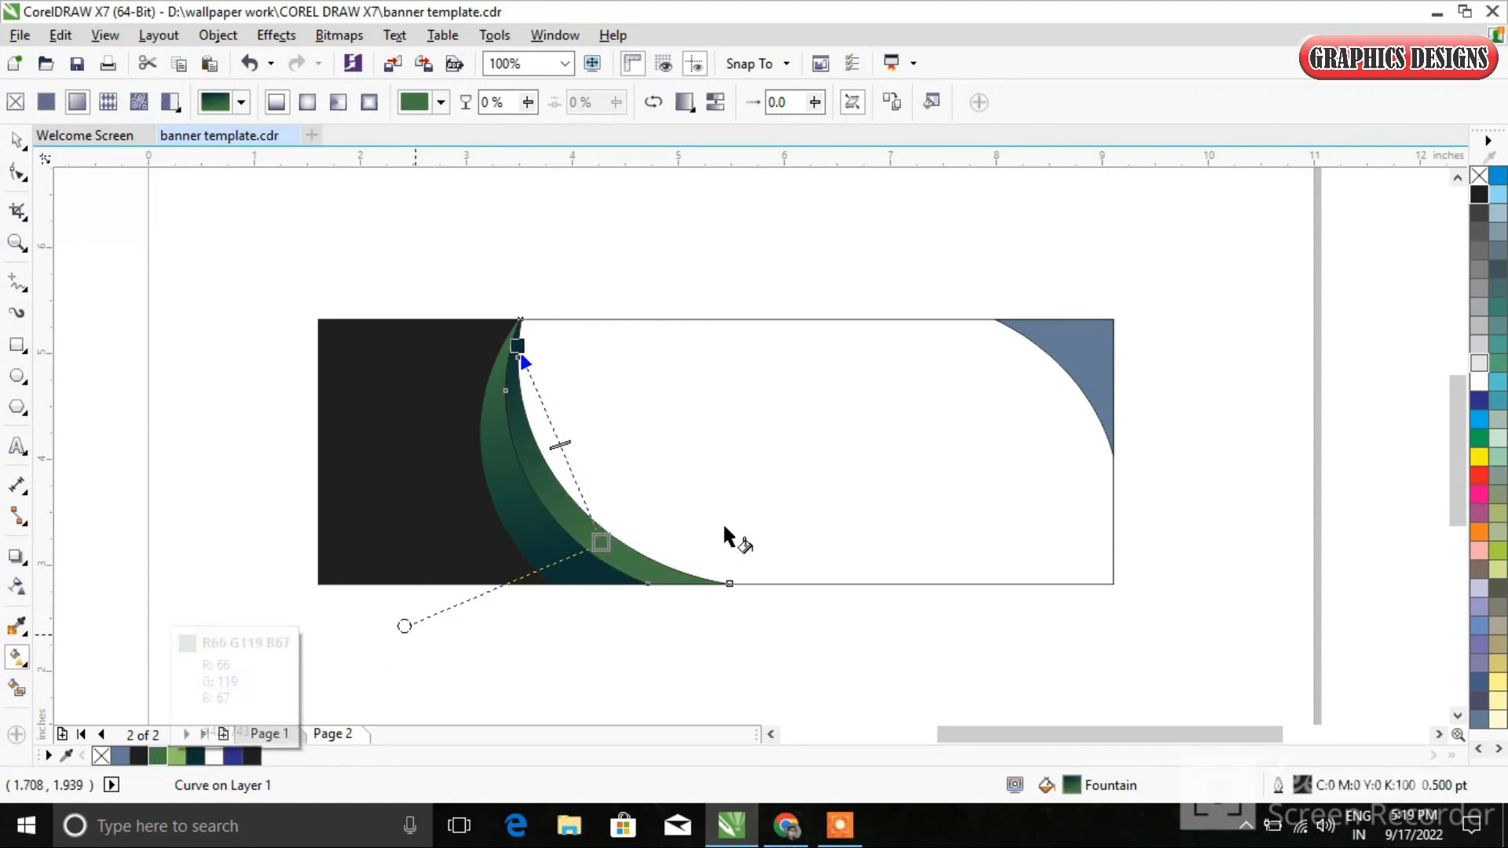
drag(608, 546, 658, 570)
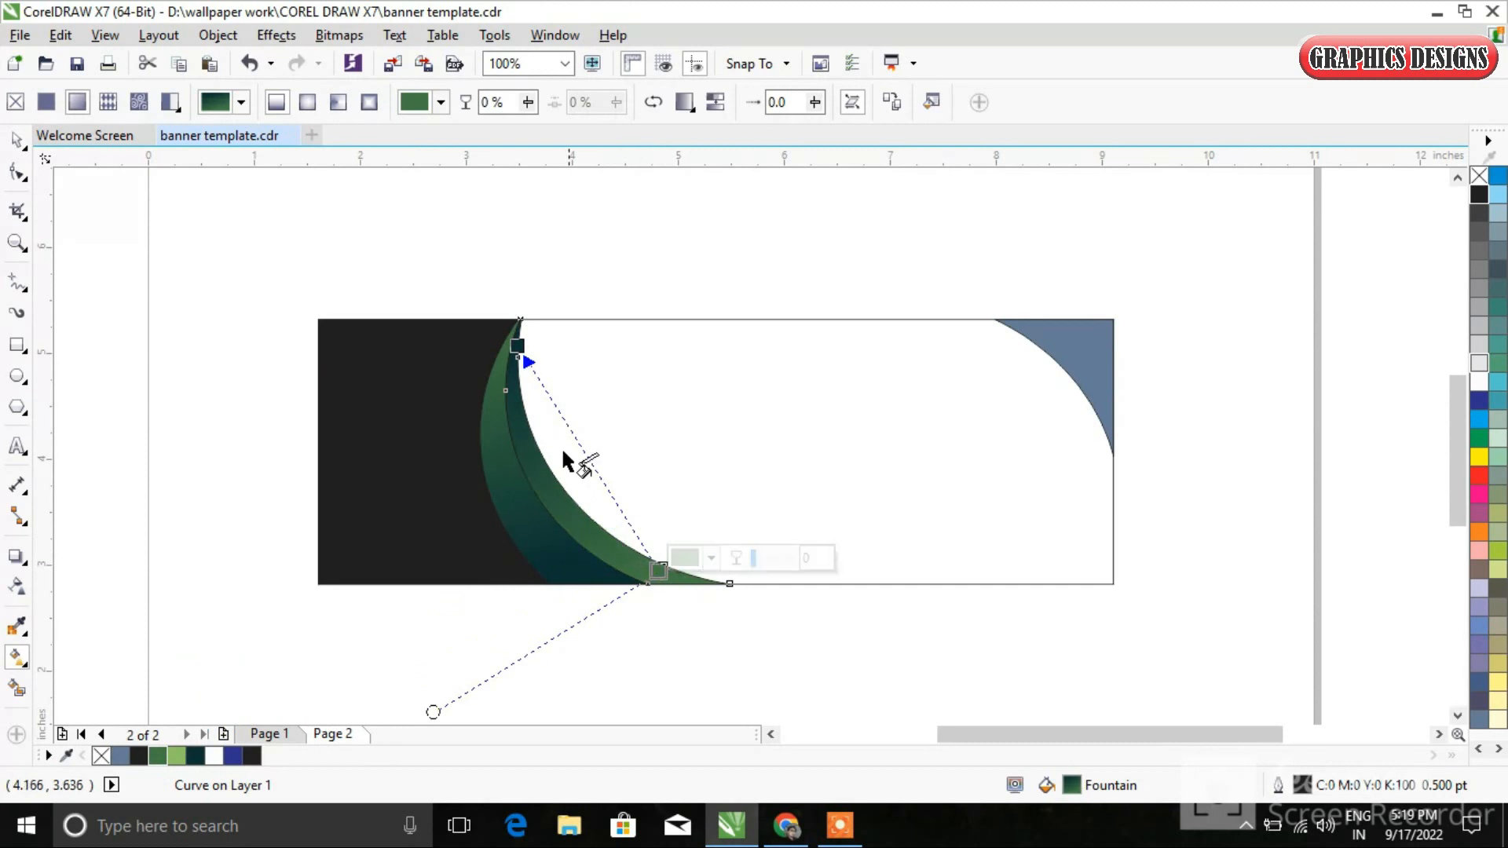
Adjust both crescents' fountain fills, moving the outer teal end to its upper tip and the inner crescent's ends down along its curve.
drag(520, 352, 516, 322)
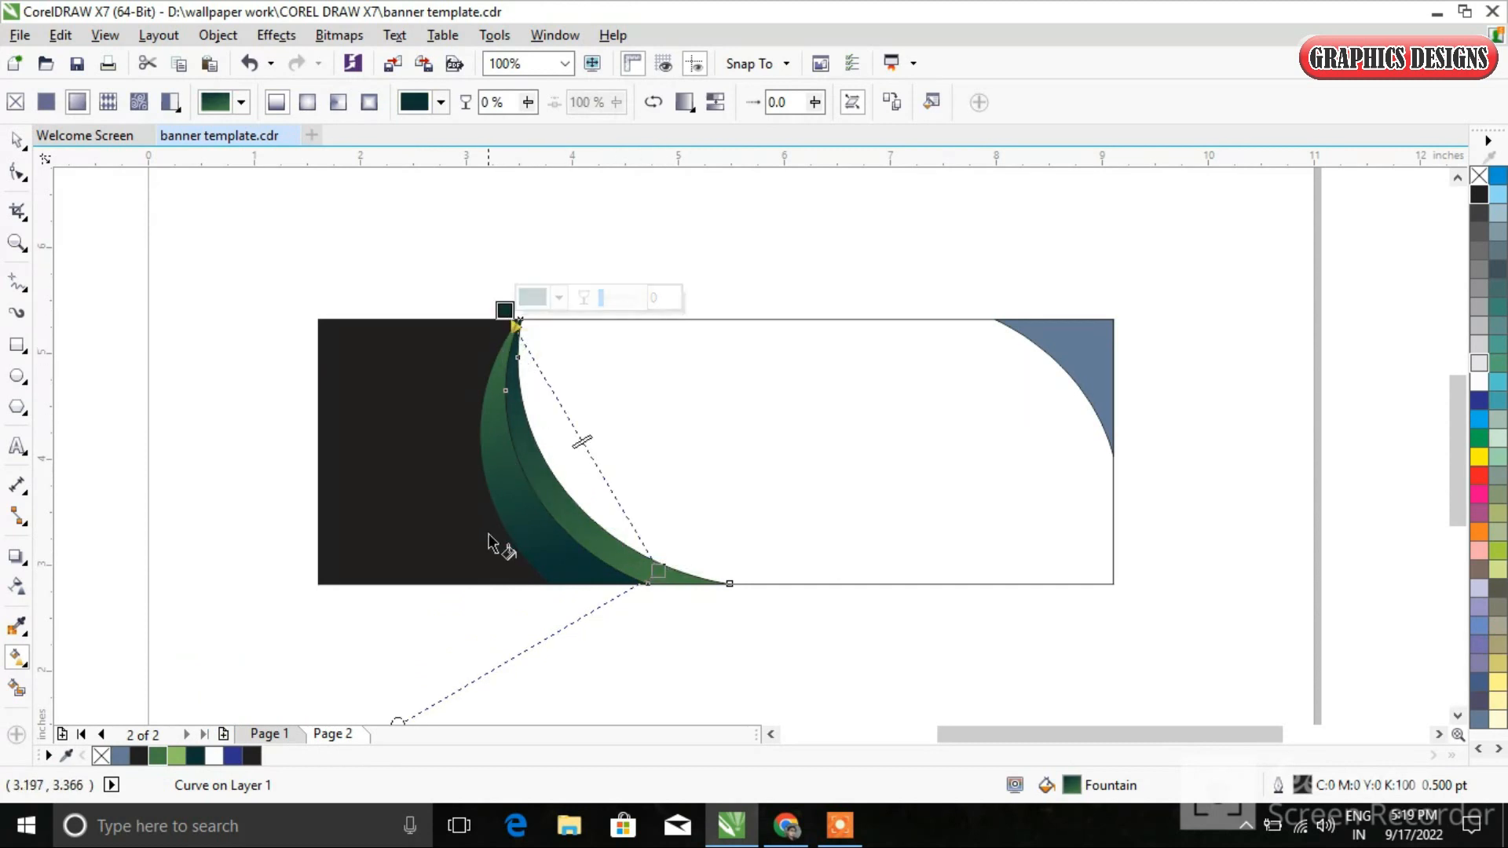
click(520, 498)
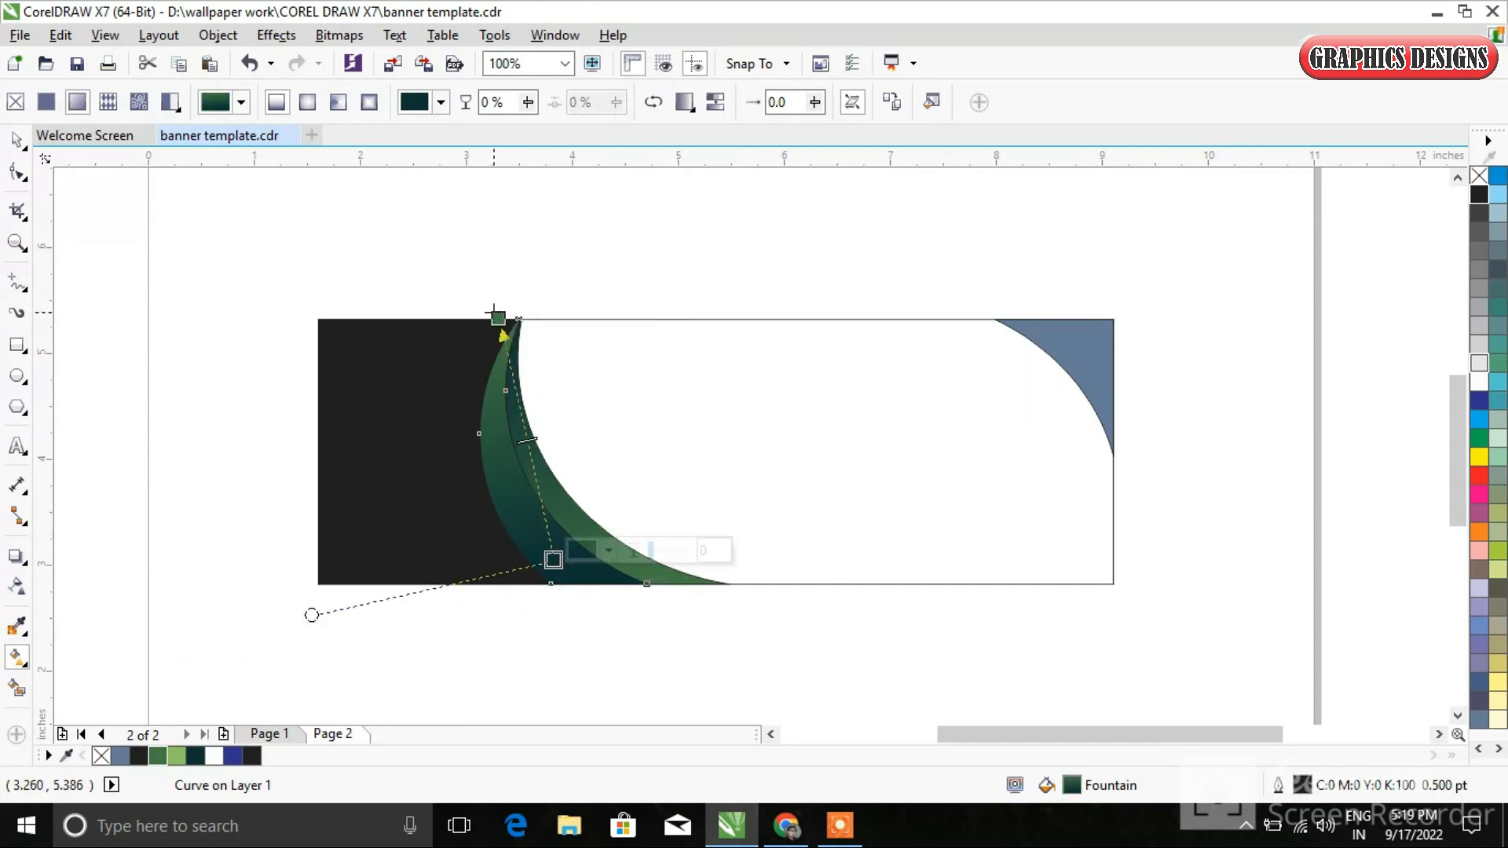
drag(495, 313, 470, 354)
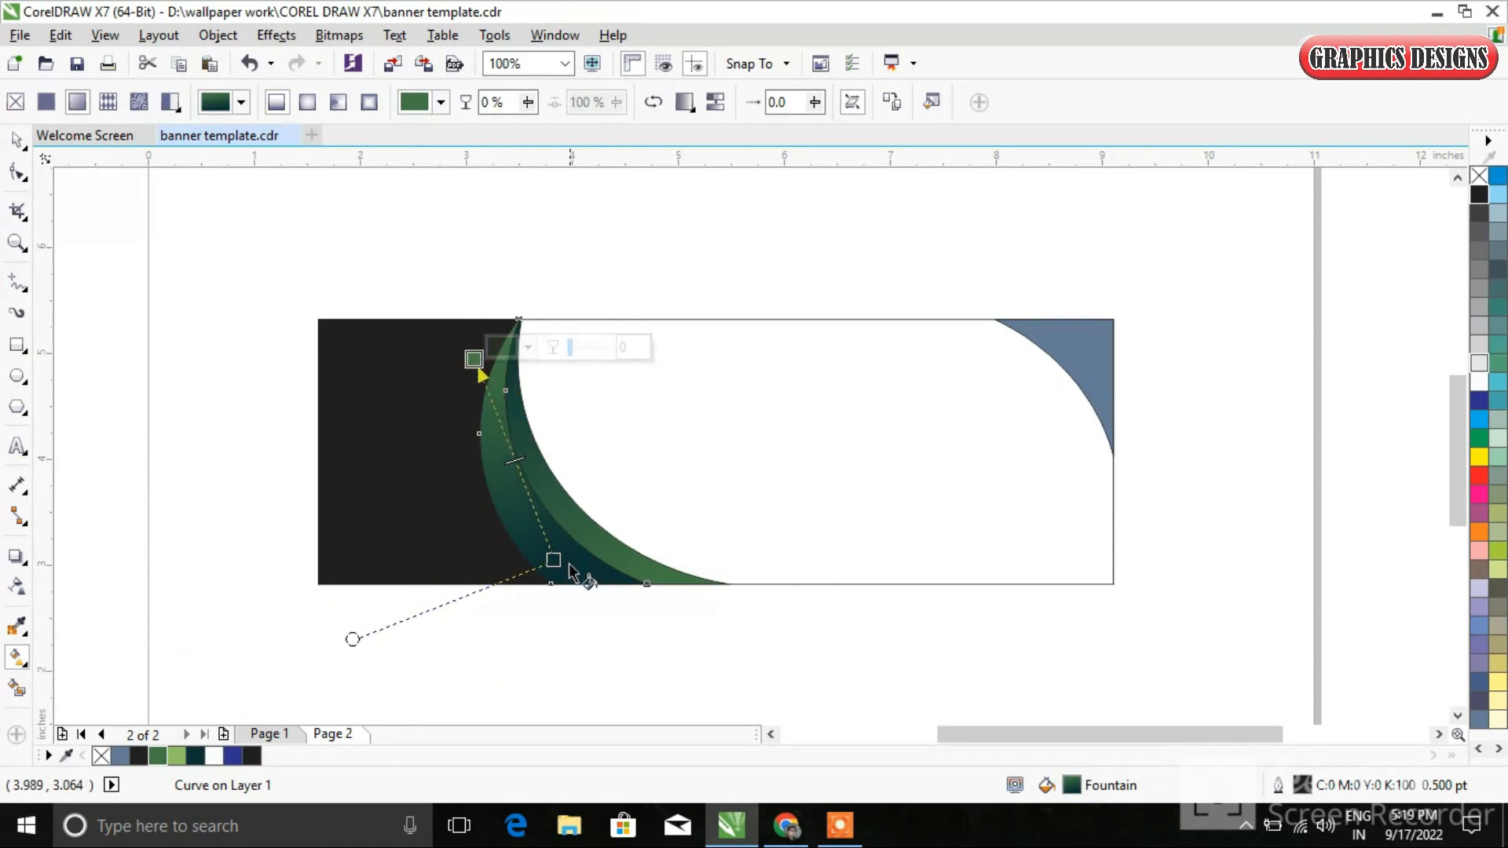
drag(553, 560, 573, 583)
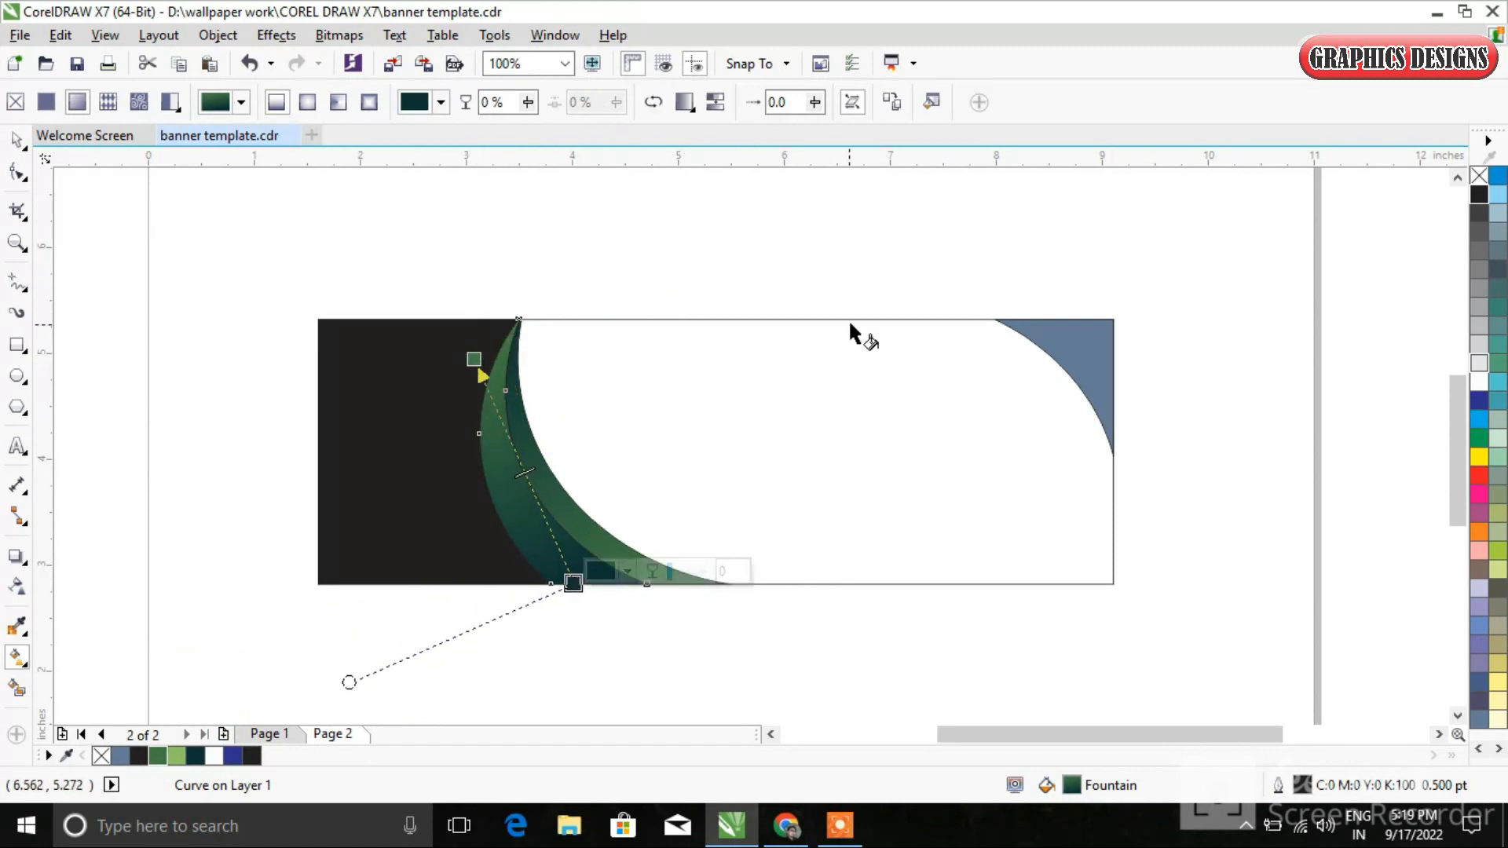
click(18, 140)
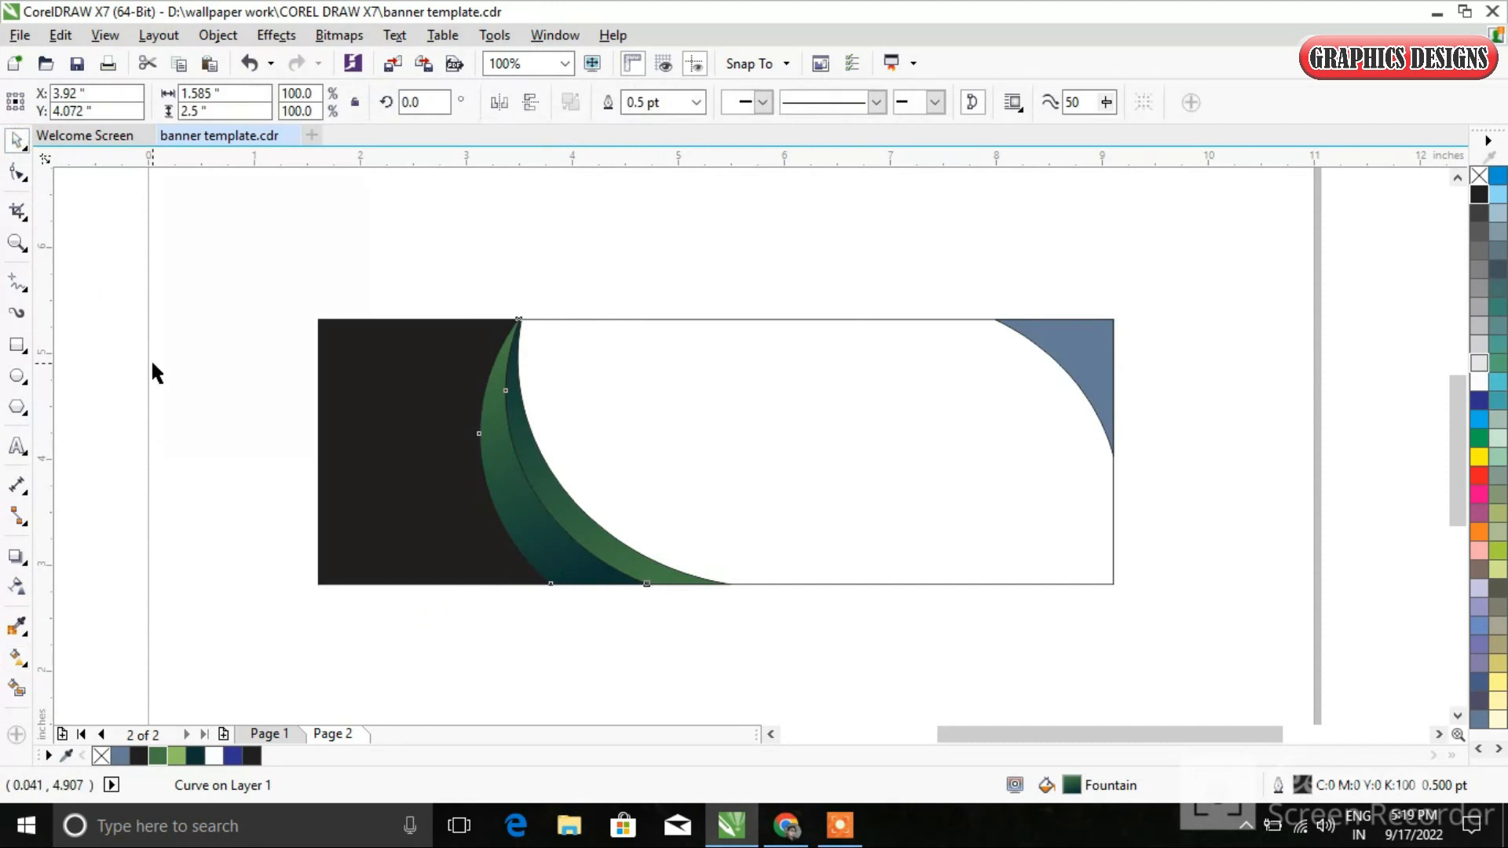
click(150, 363)
Try a dark teal fill on the large shape at the banner's left end and restore its black fill.
click(380, 469)
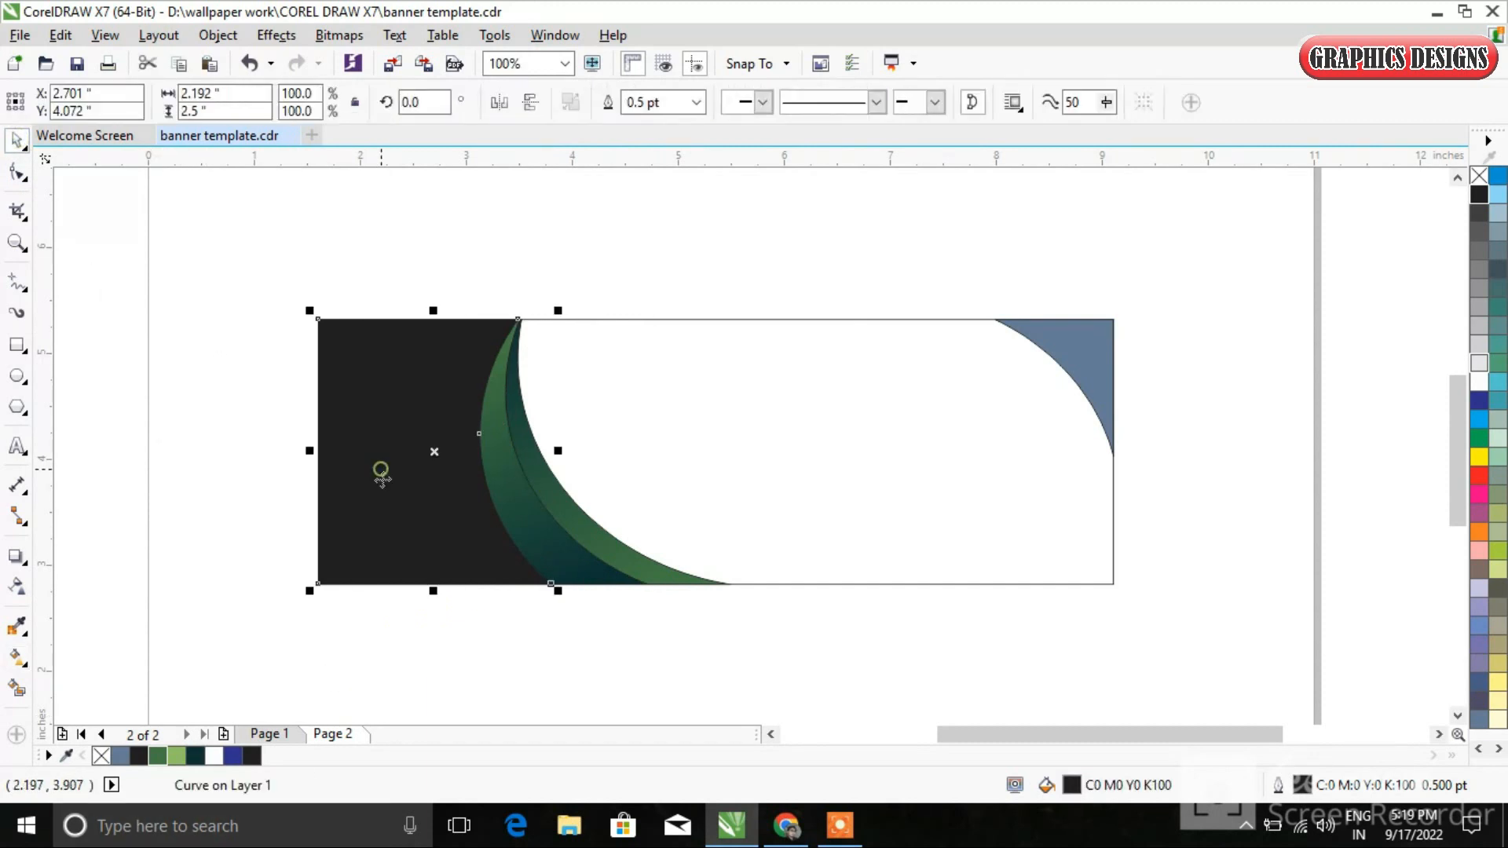
click(193, 757)
click(206, 595)
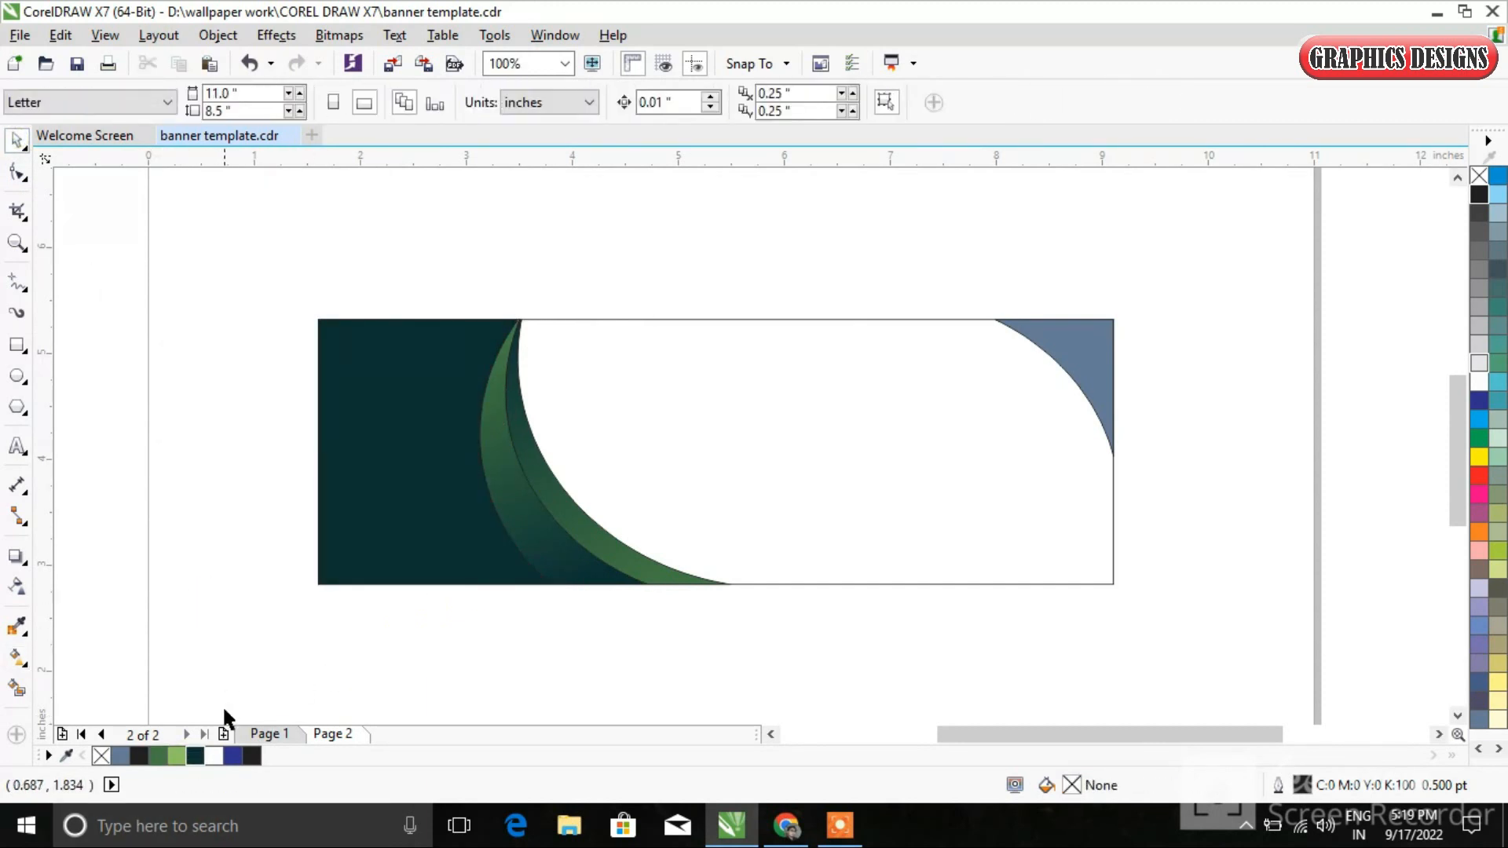
click(326, 511)
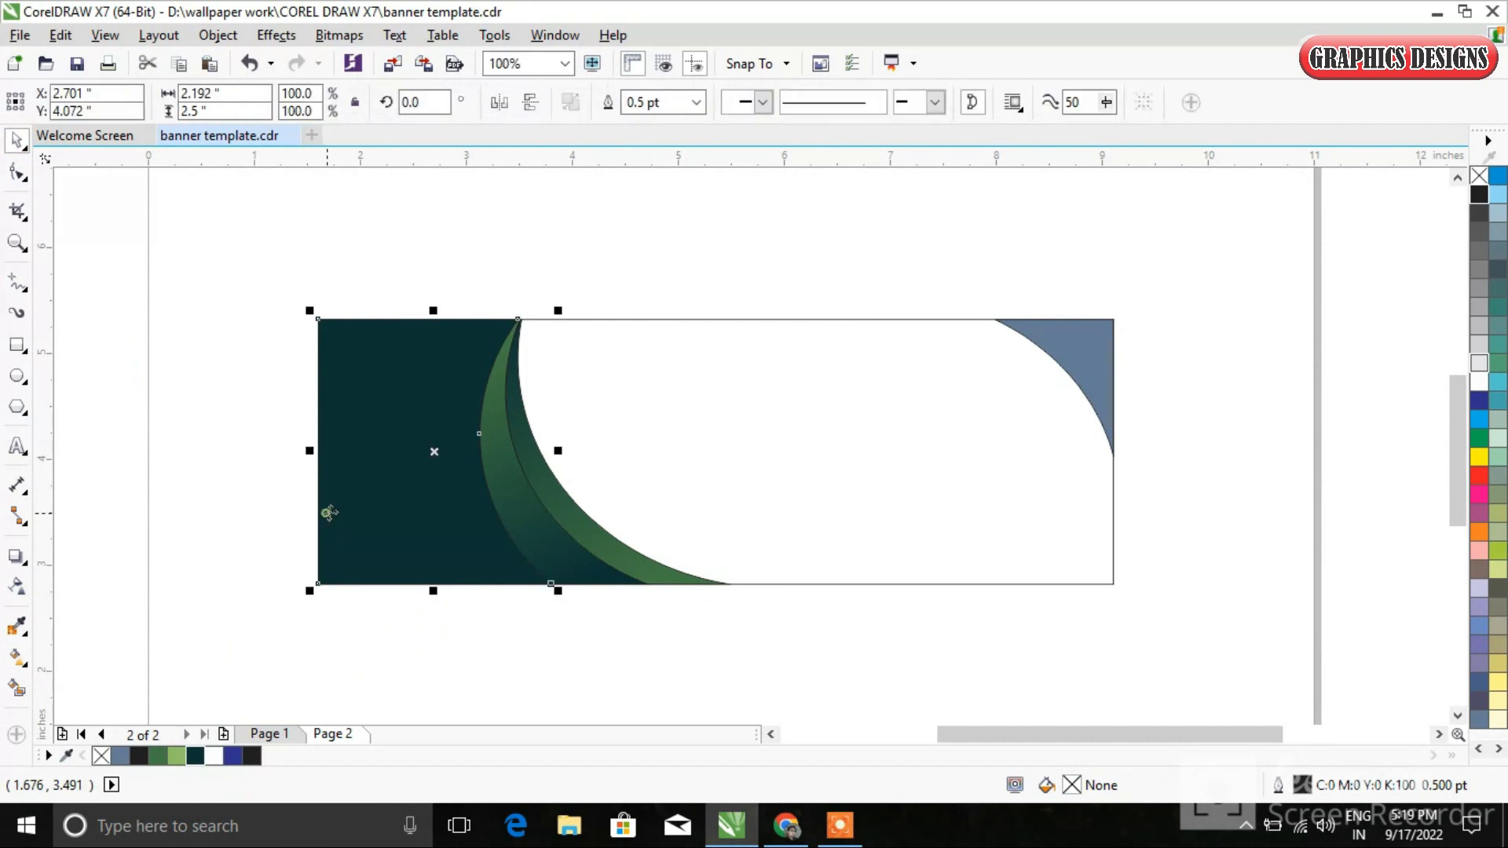
click(145, 759)
click(274, 611)
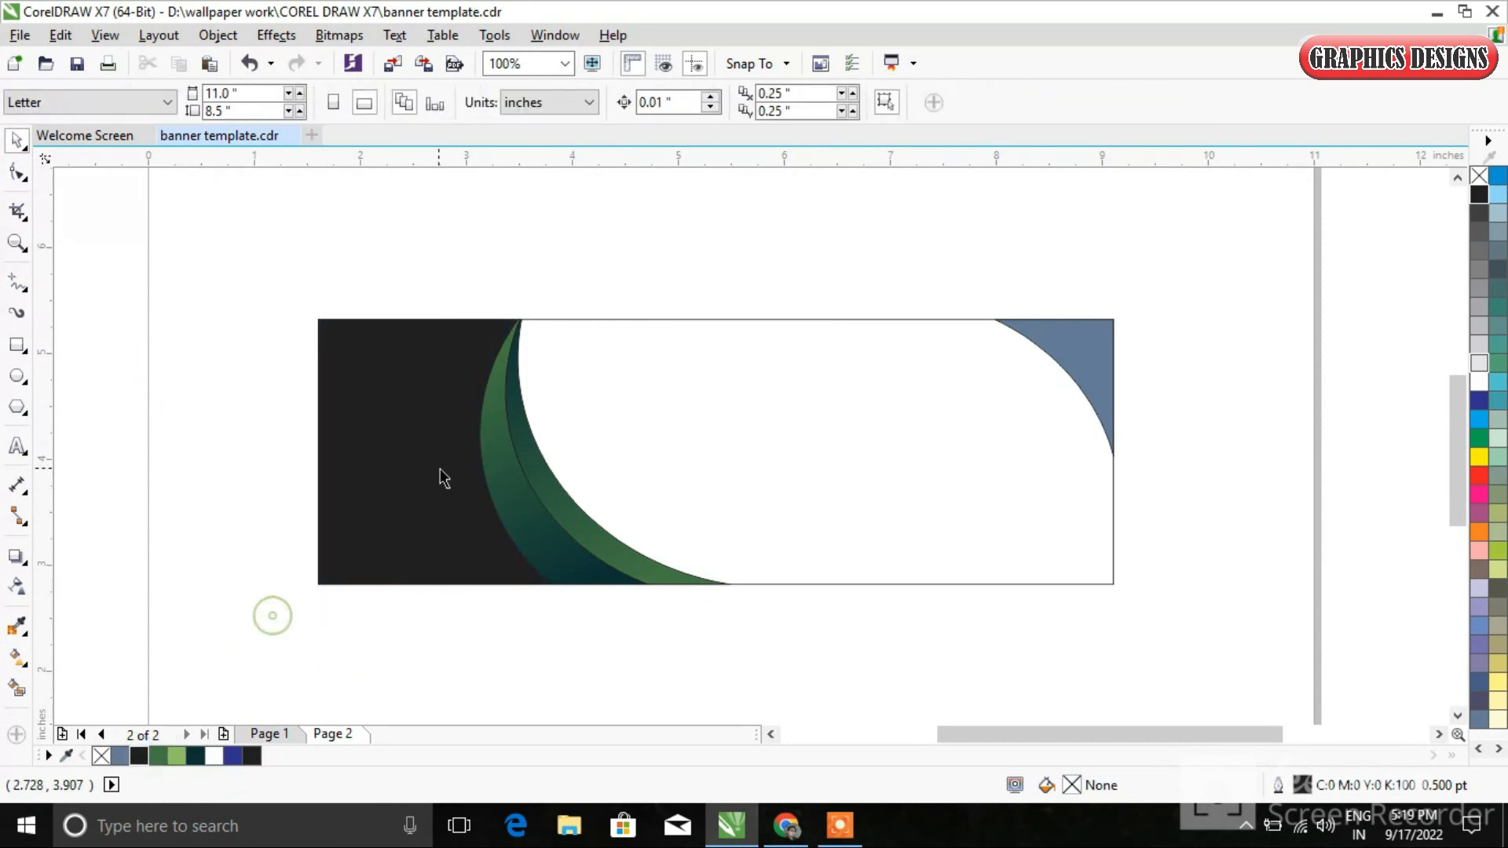
Fill the curved shape in the banner's upper-right corner with dark teal R12 G50 B53.
scroll(490, 488, up, 2)
scroll(495, 489, down, 2)
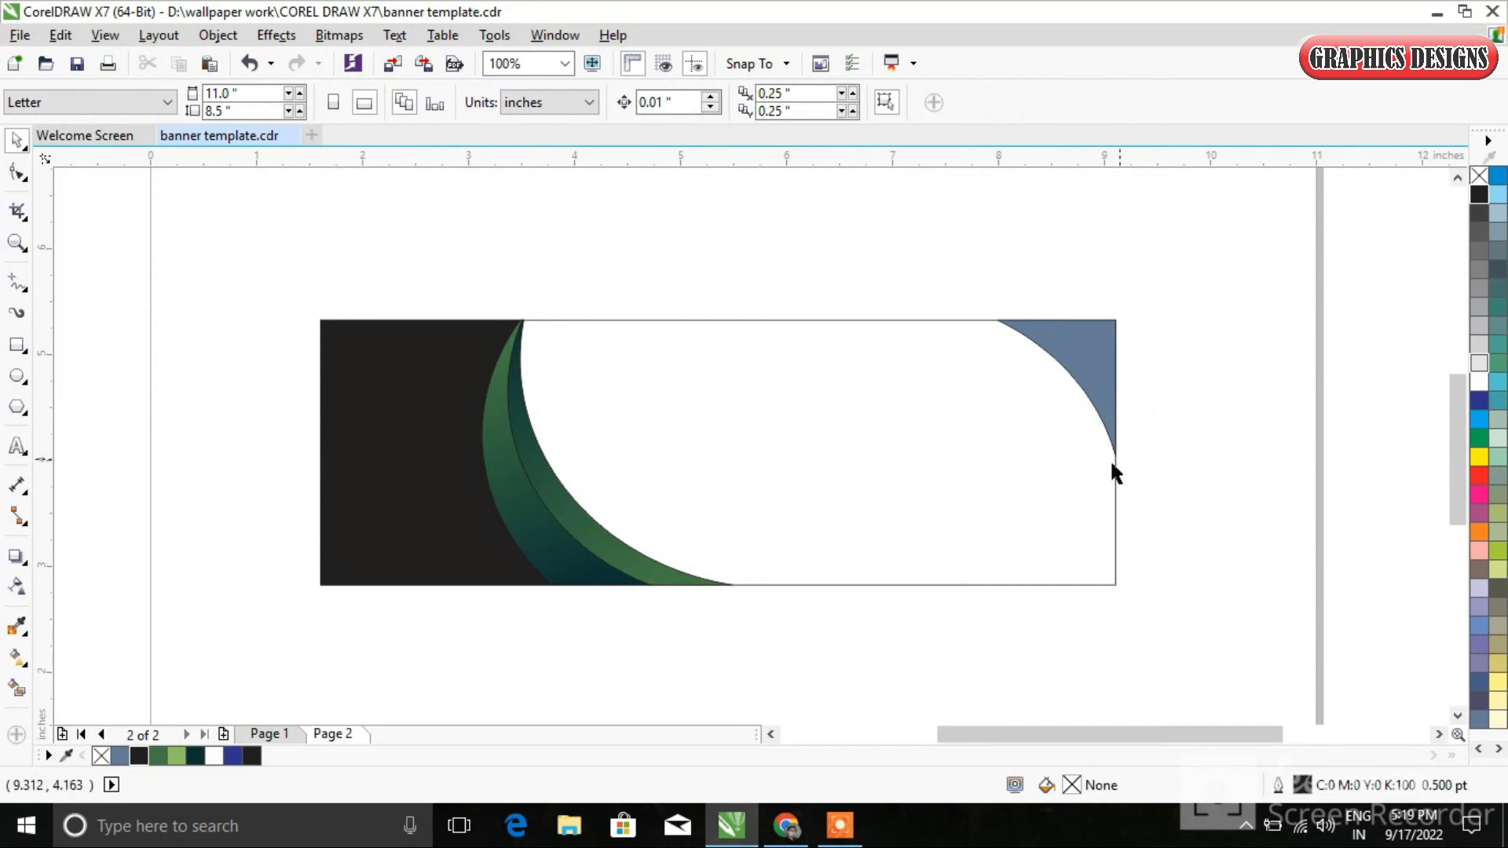
click(1096, 358)
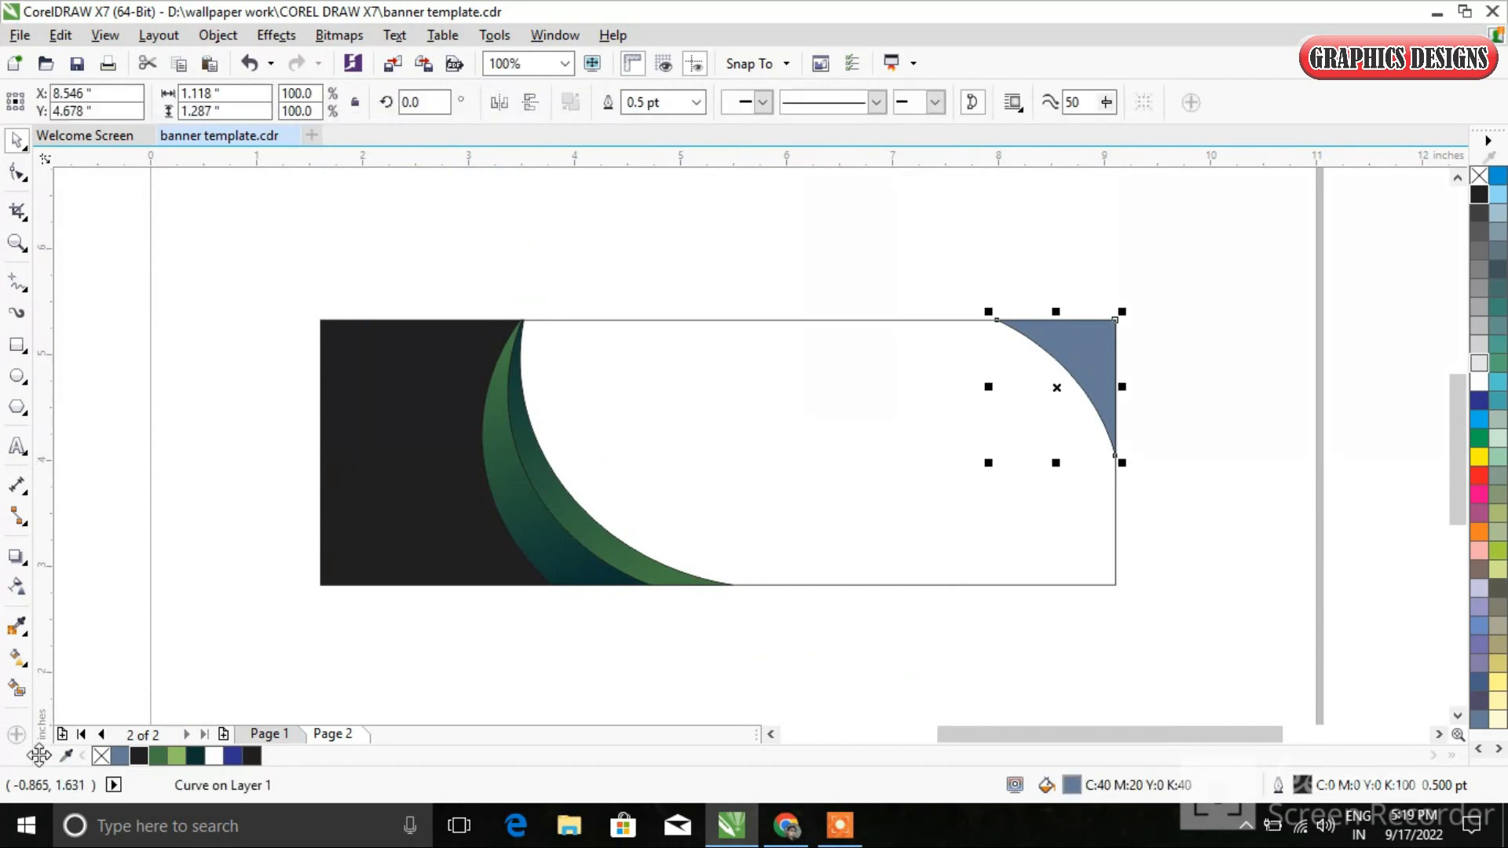
click(192, 756)
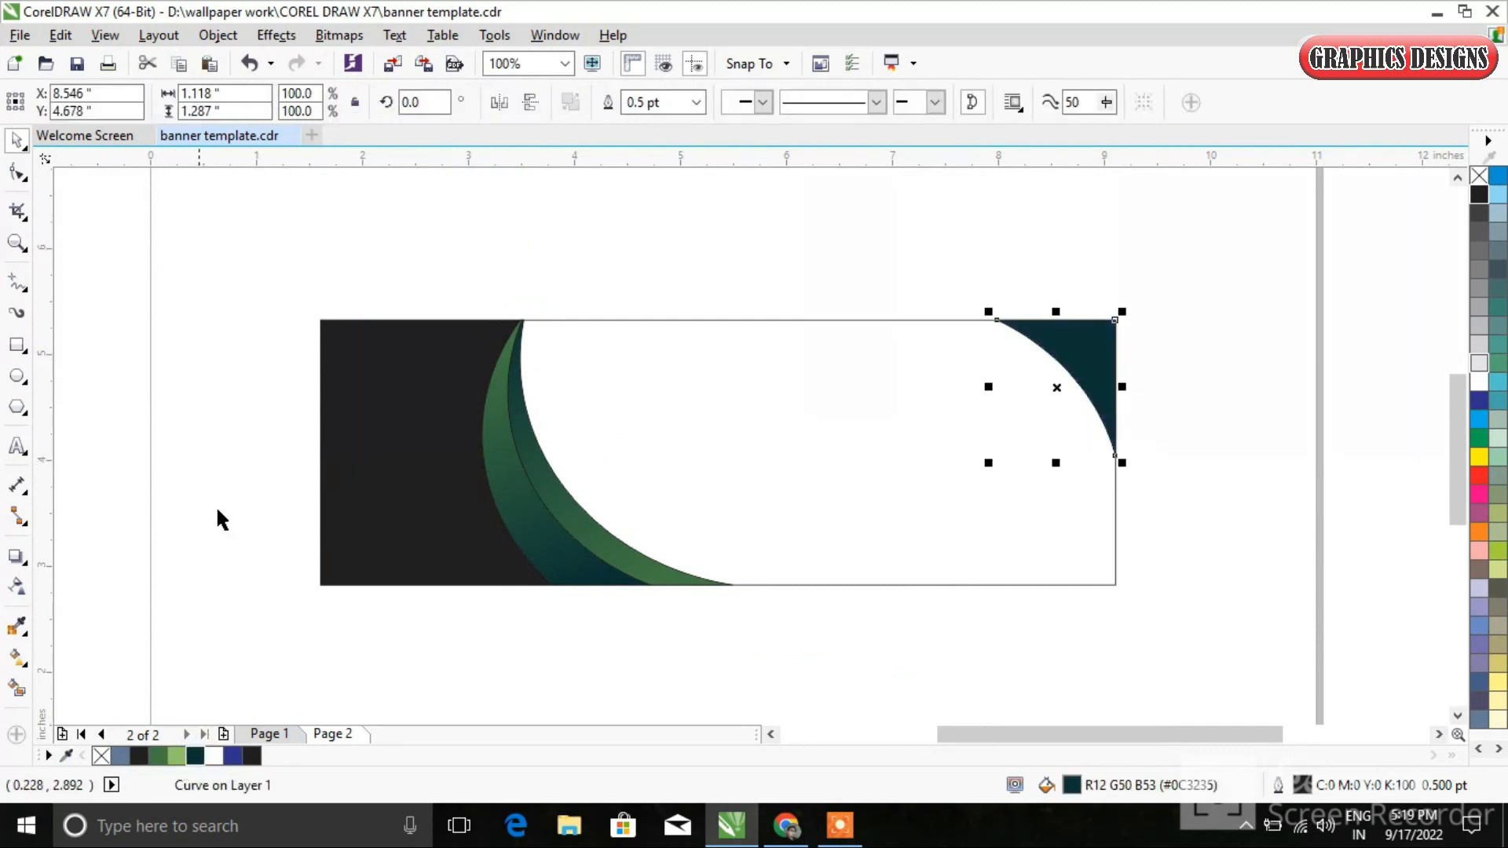
click(1196, 389)
Make a copy of the corner shape scaled from its centre to about 108.1% and fill it with green R66 G119 B67.
scroll(1084, 360, up, 2)
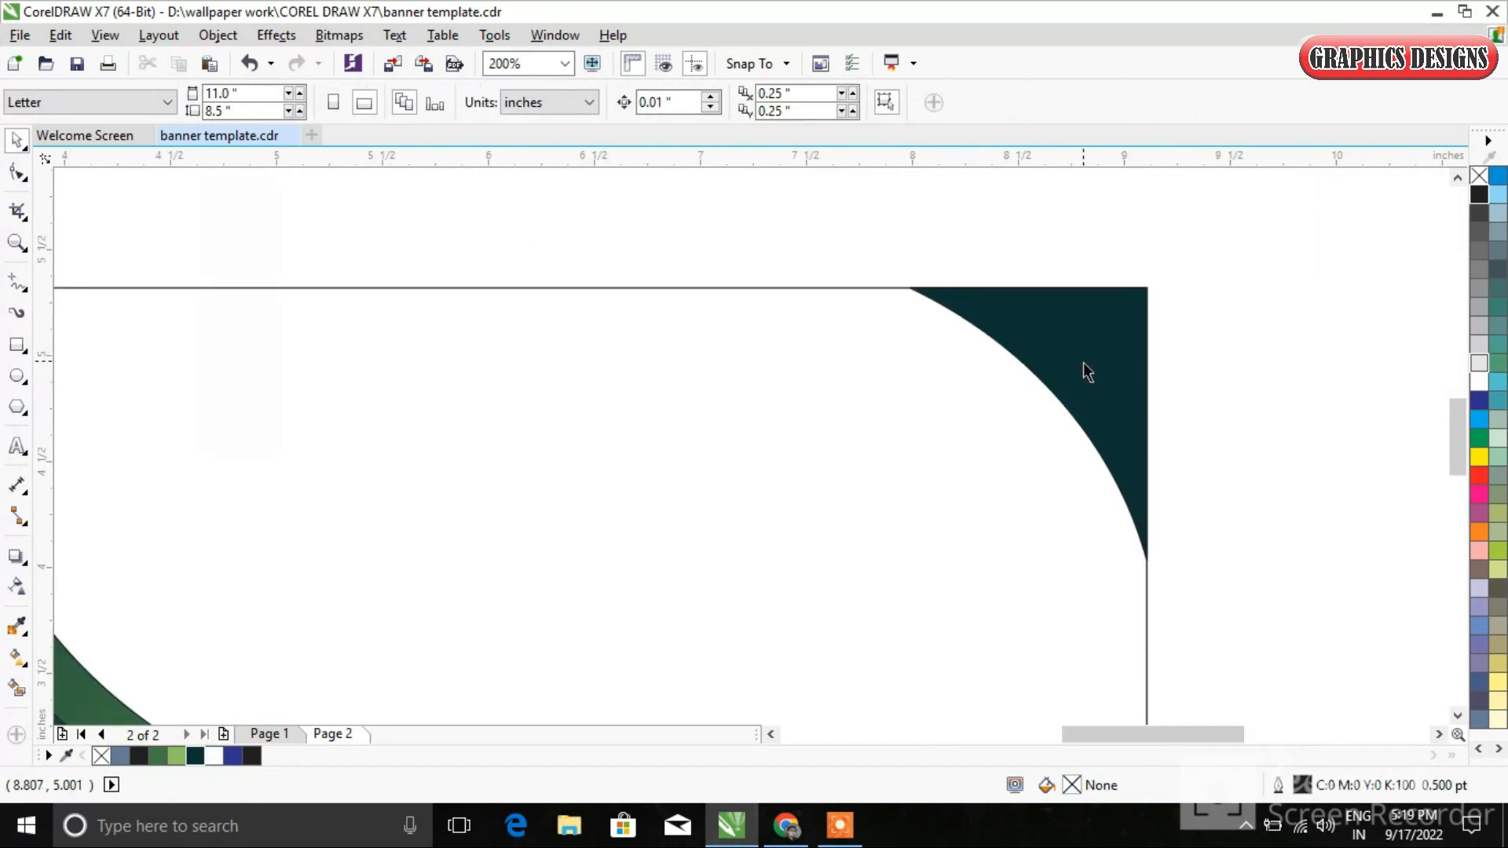
click(1082, 356)
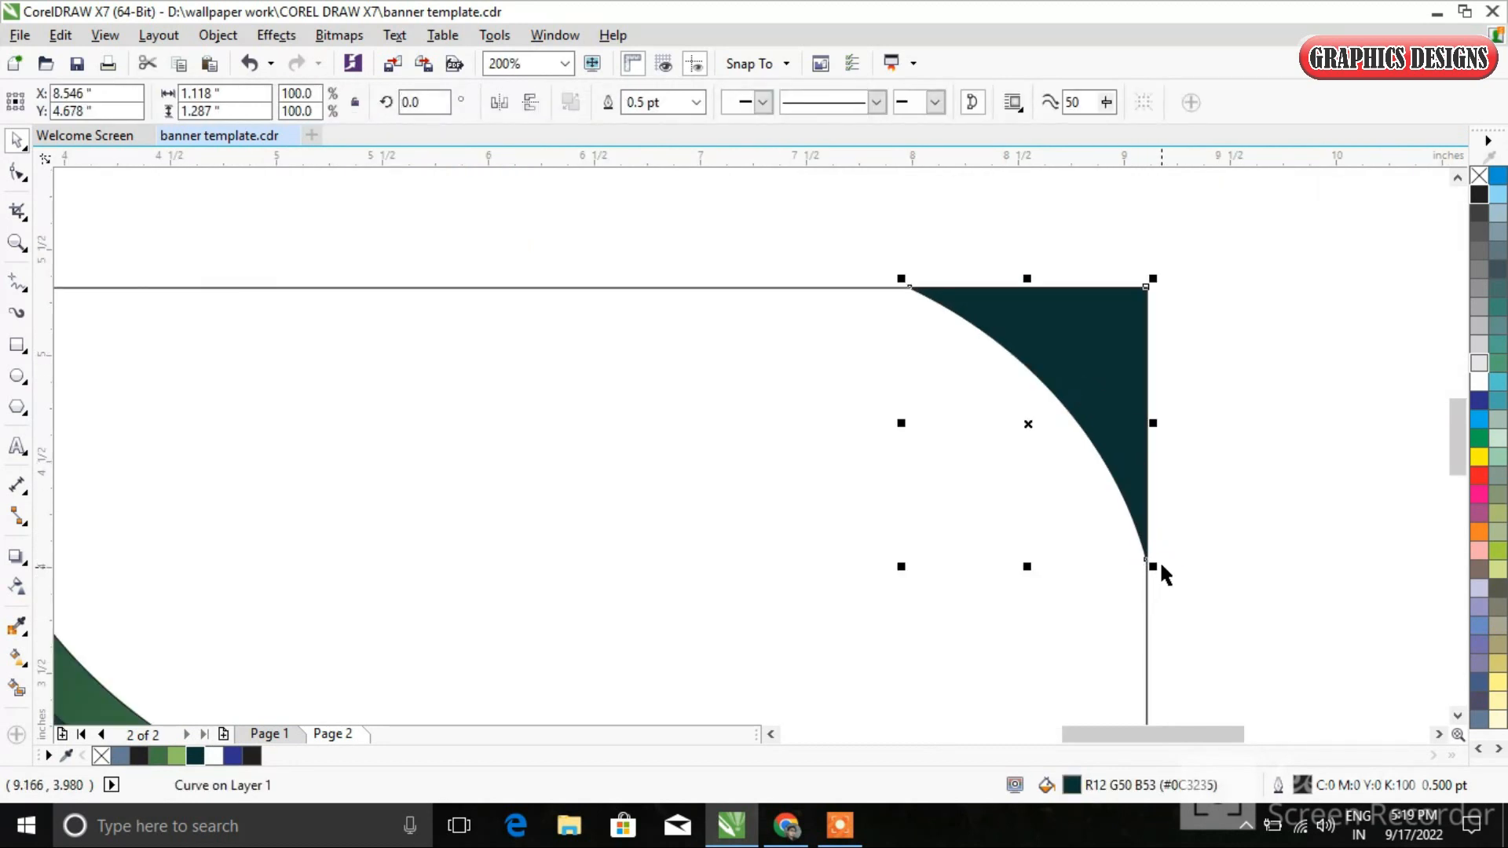
drag(1155, 565, 1164, 589)
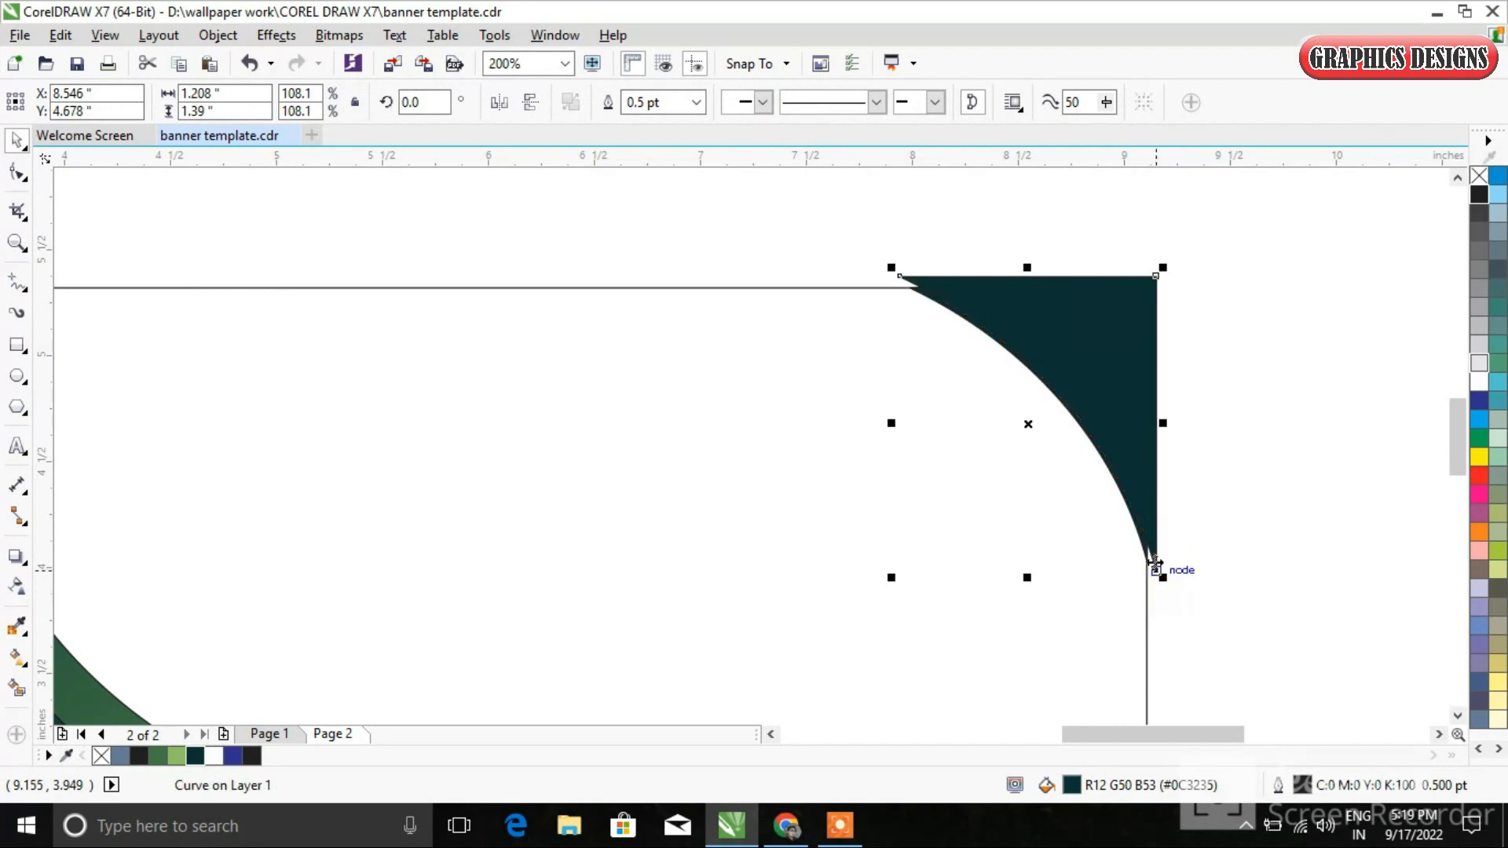
click(179, 759)
click(156, 756)
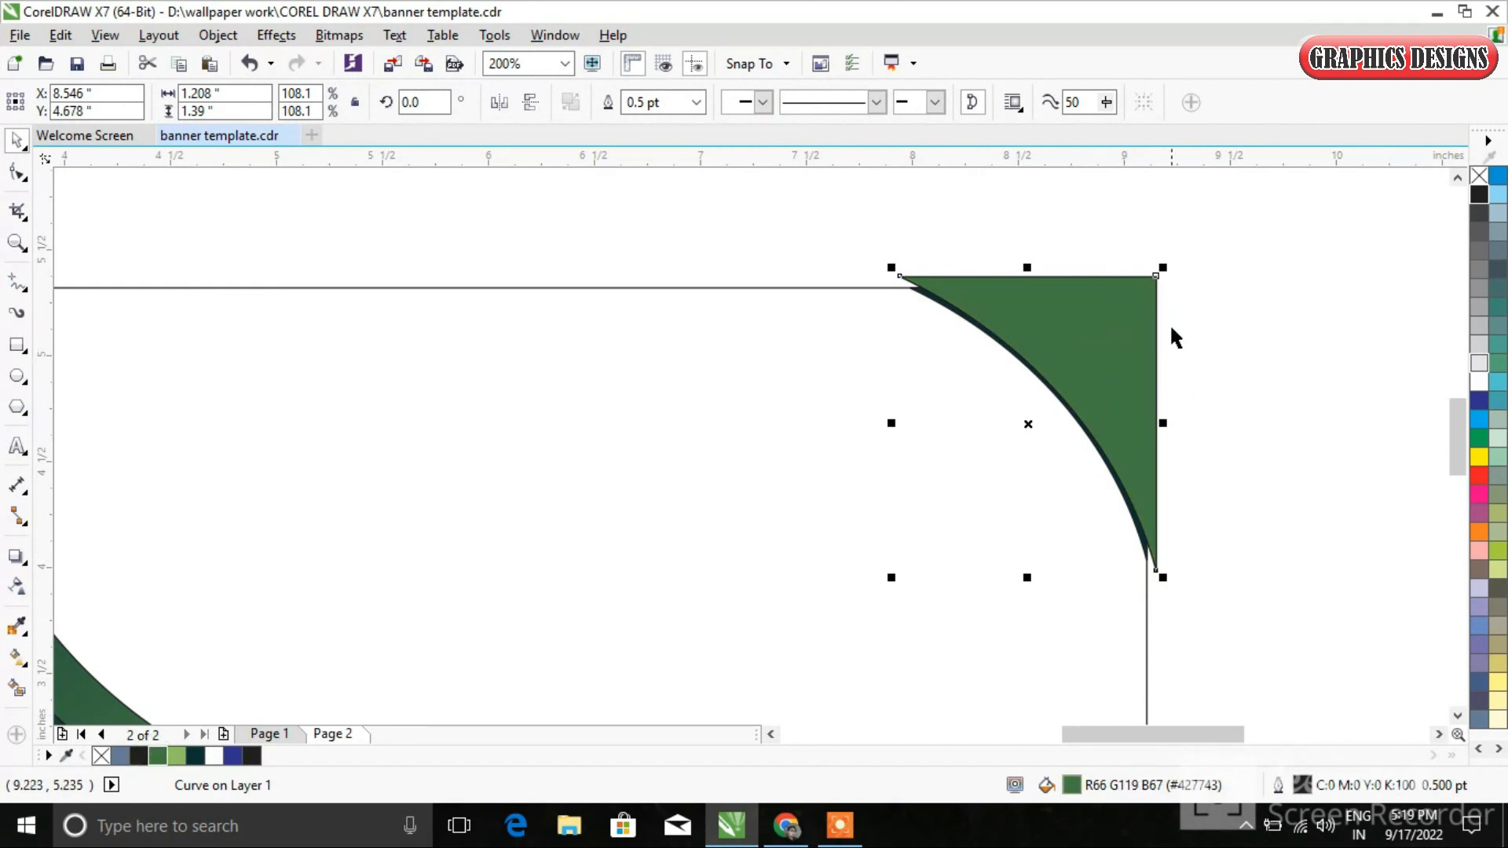
PowerClip the enlarged green corner shape inside the banner rectangle.
right_click(1133, 336)
click(1247, 239)
click(1146, 328)
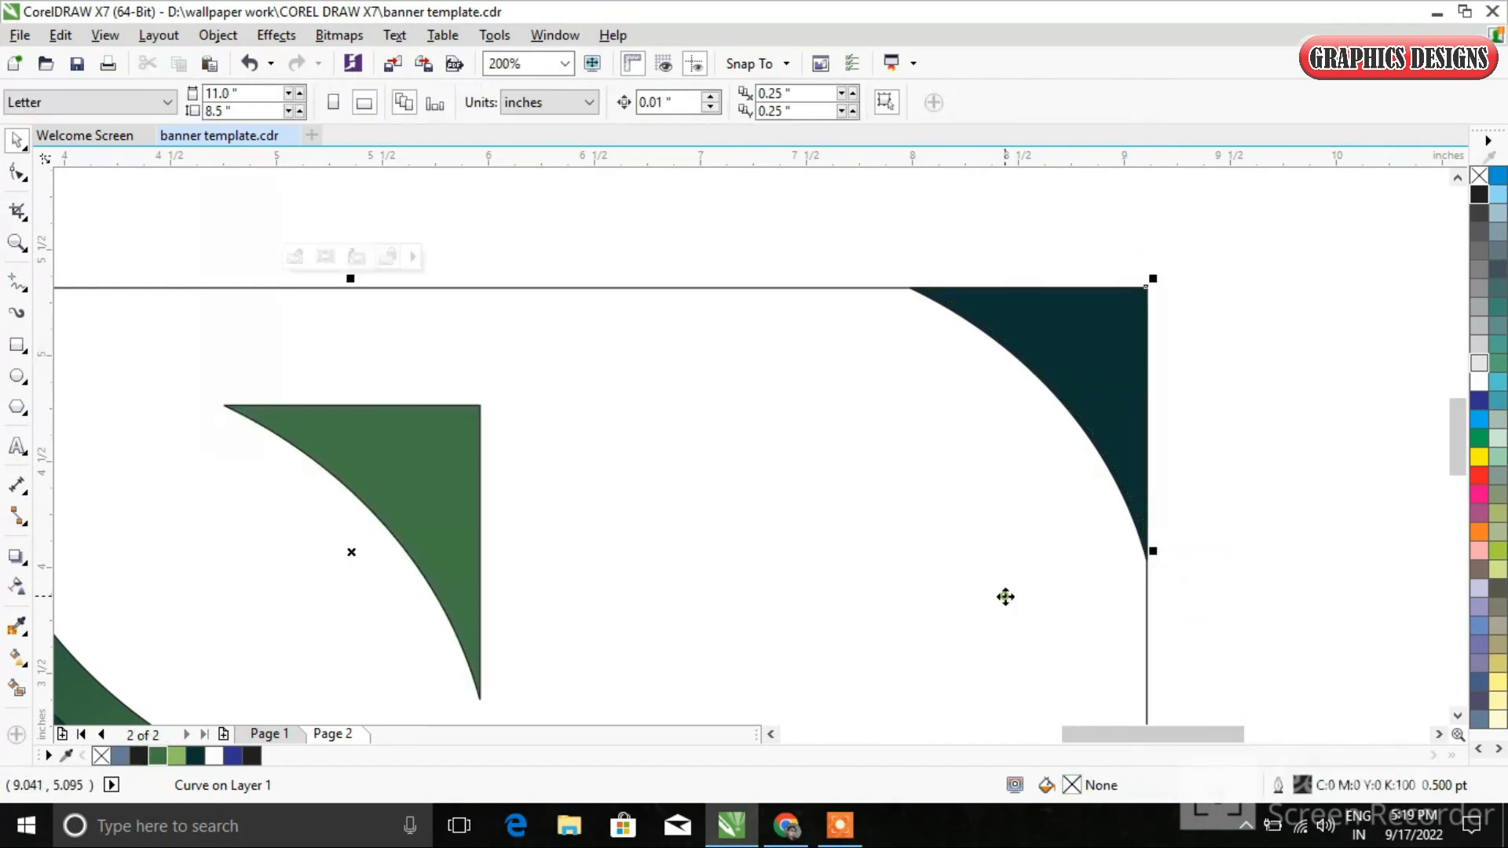
Edit the PowerClip contents to align the green shape with the upper-right corner behind the dark teal shape, and finish editing.
right_click(904, 519)
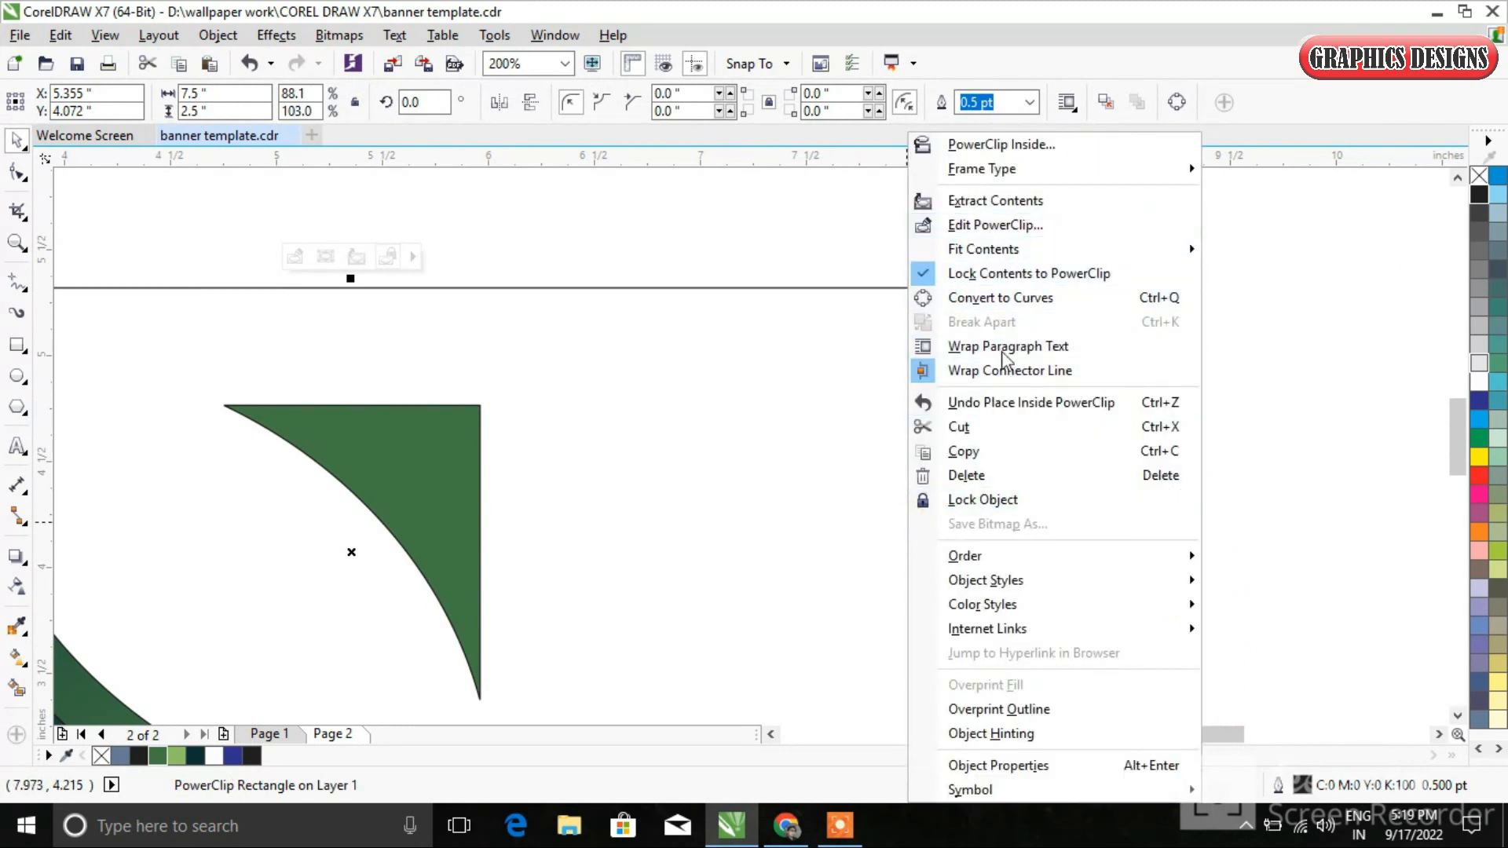
click(986, 225)
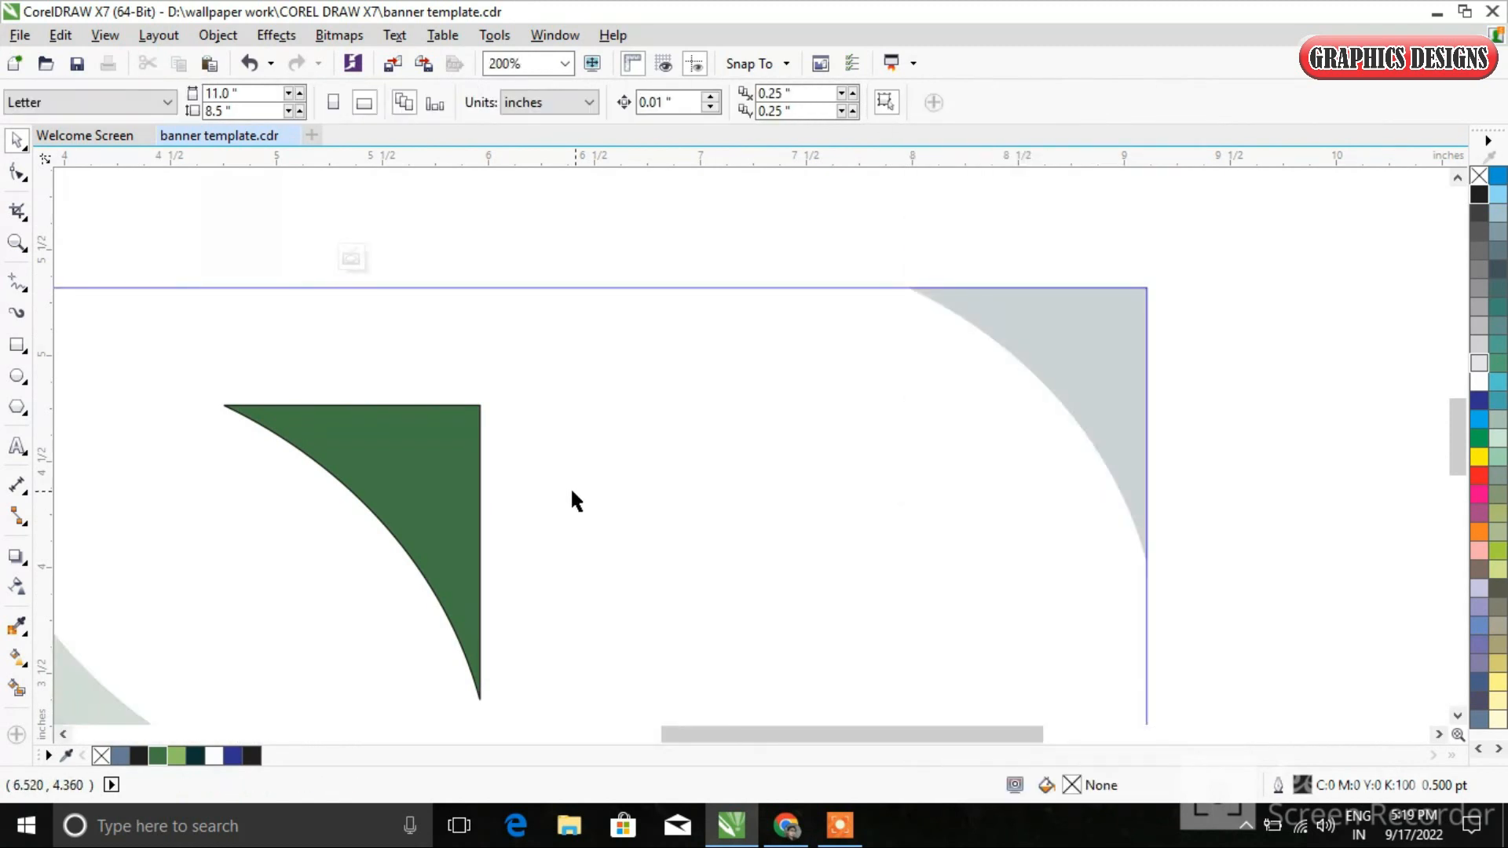
drag(465, 482, 1114, 364)
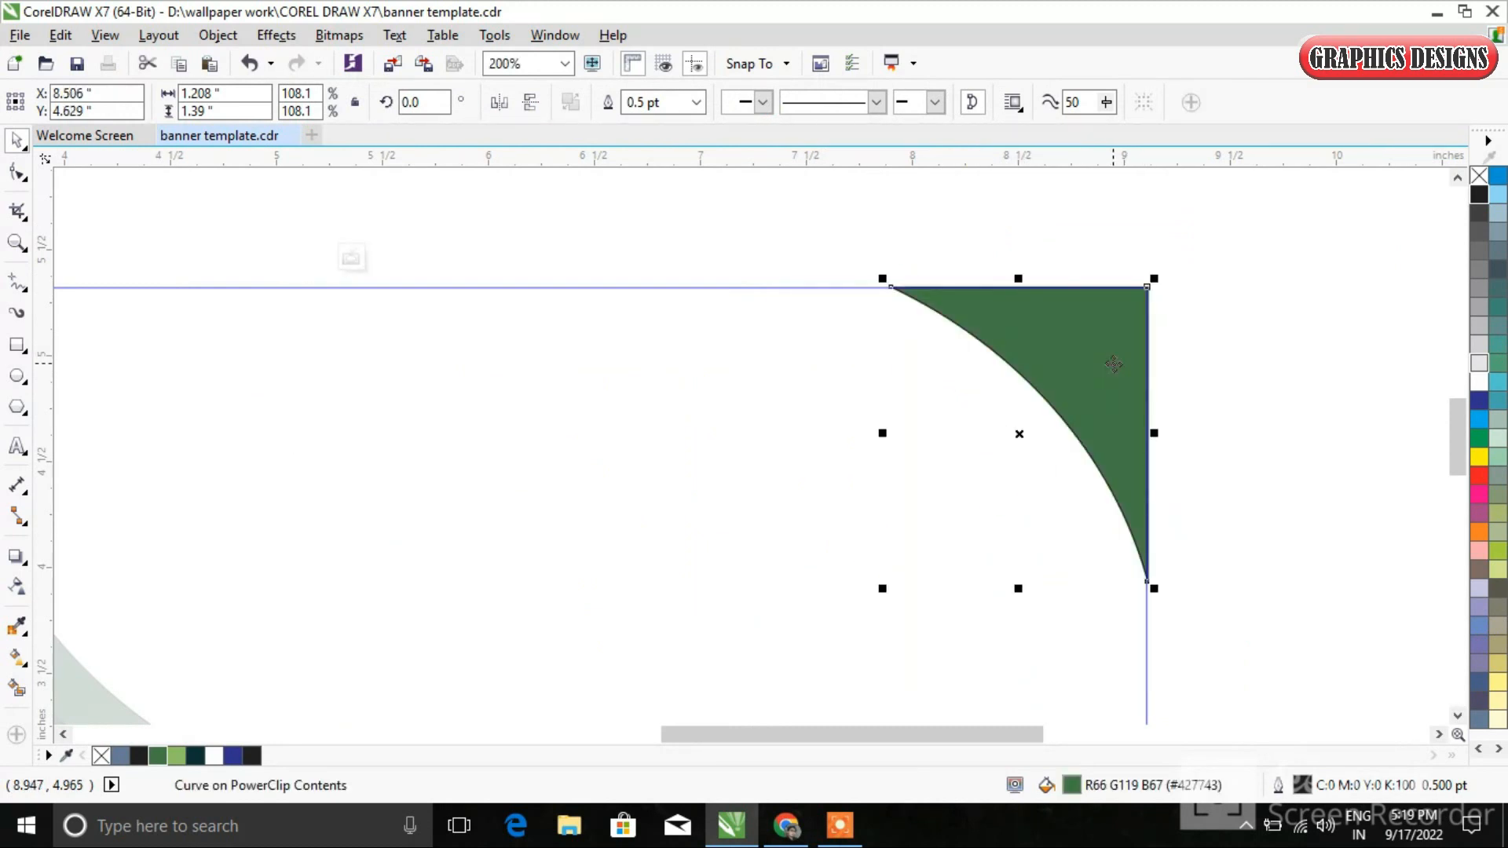
click(367, 287)
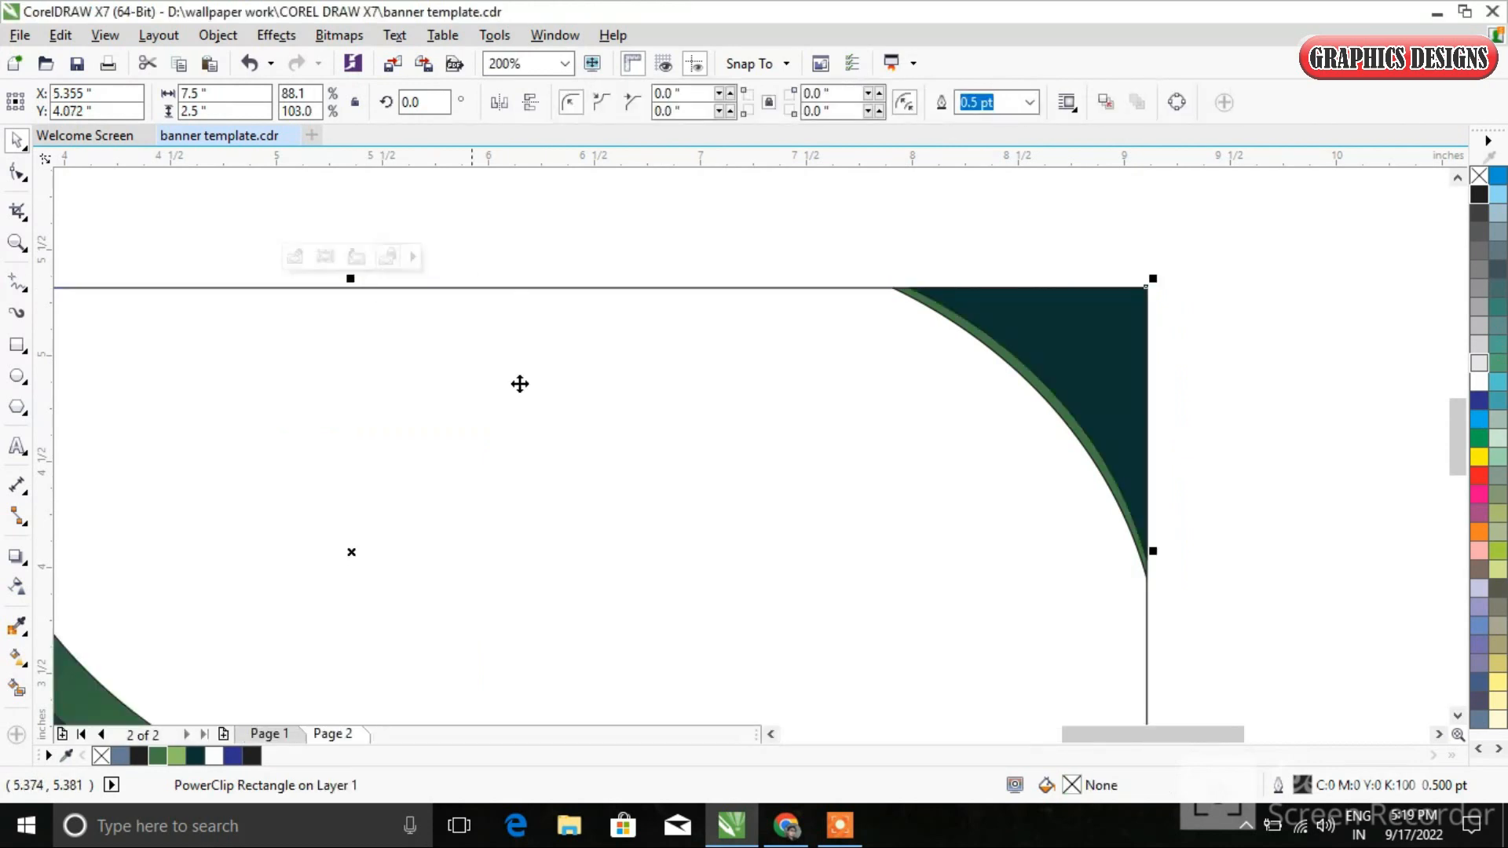
click(1286, 548)
scroll(597, 469, down, 2)
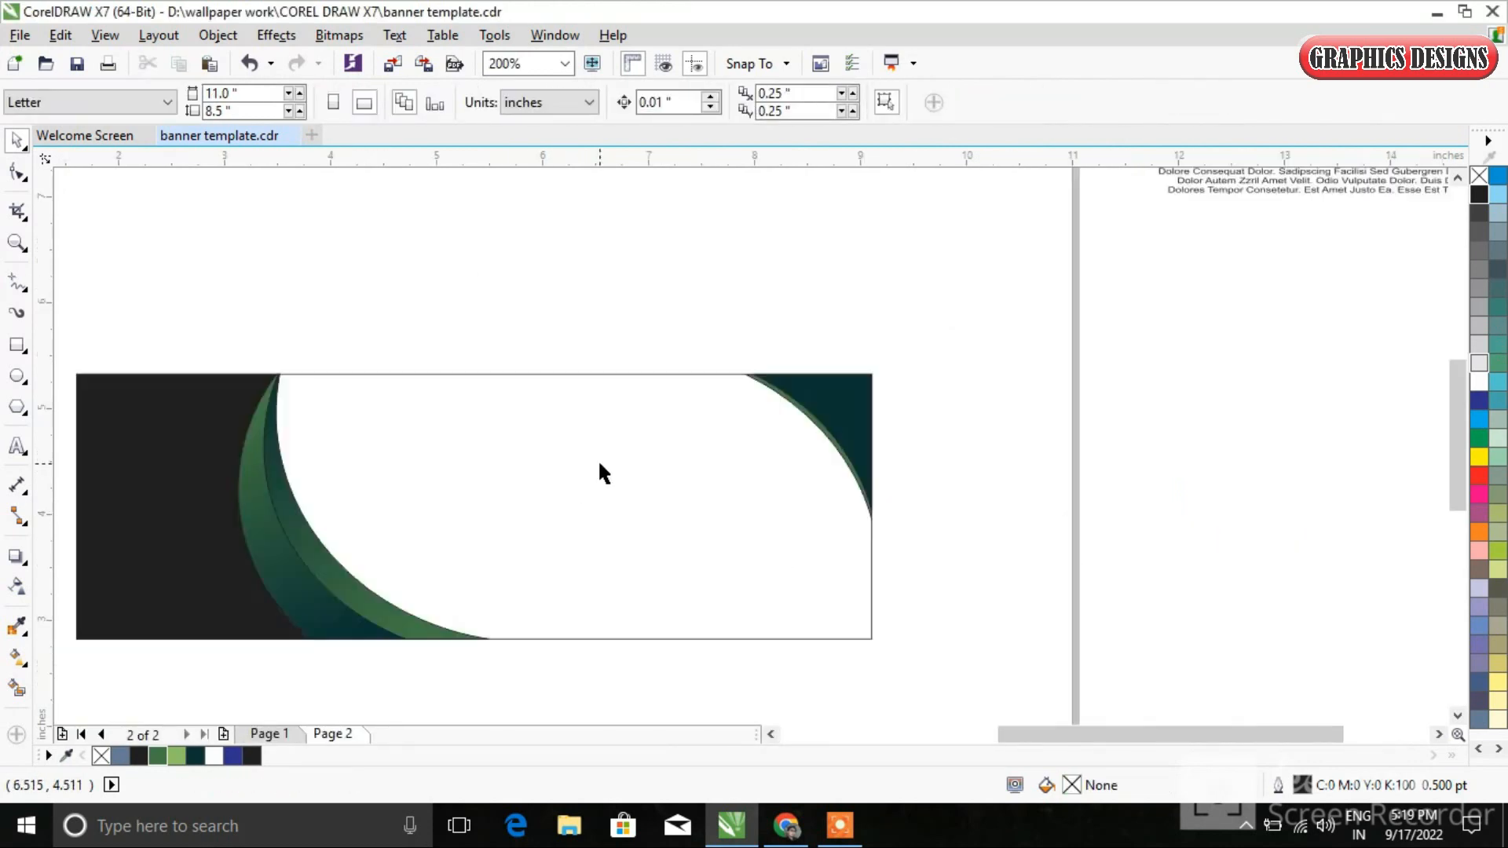
scroll(1454, 463, down, 2)
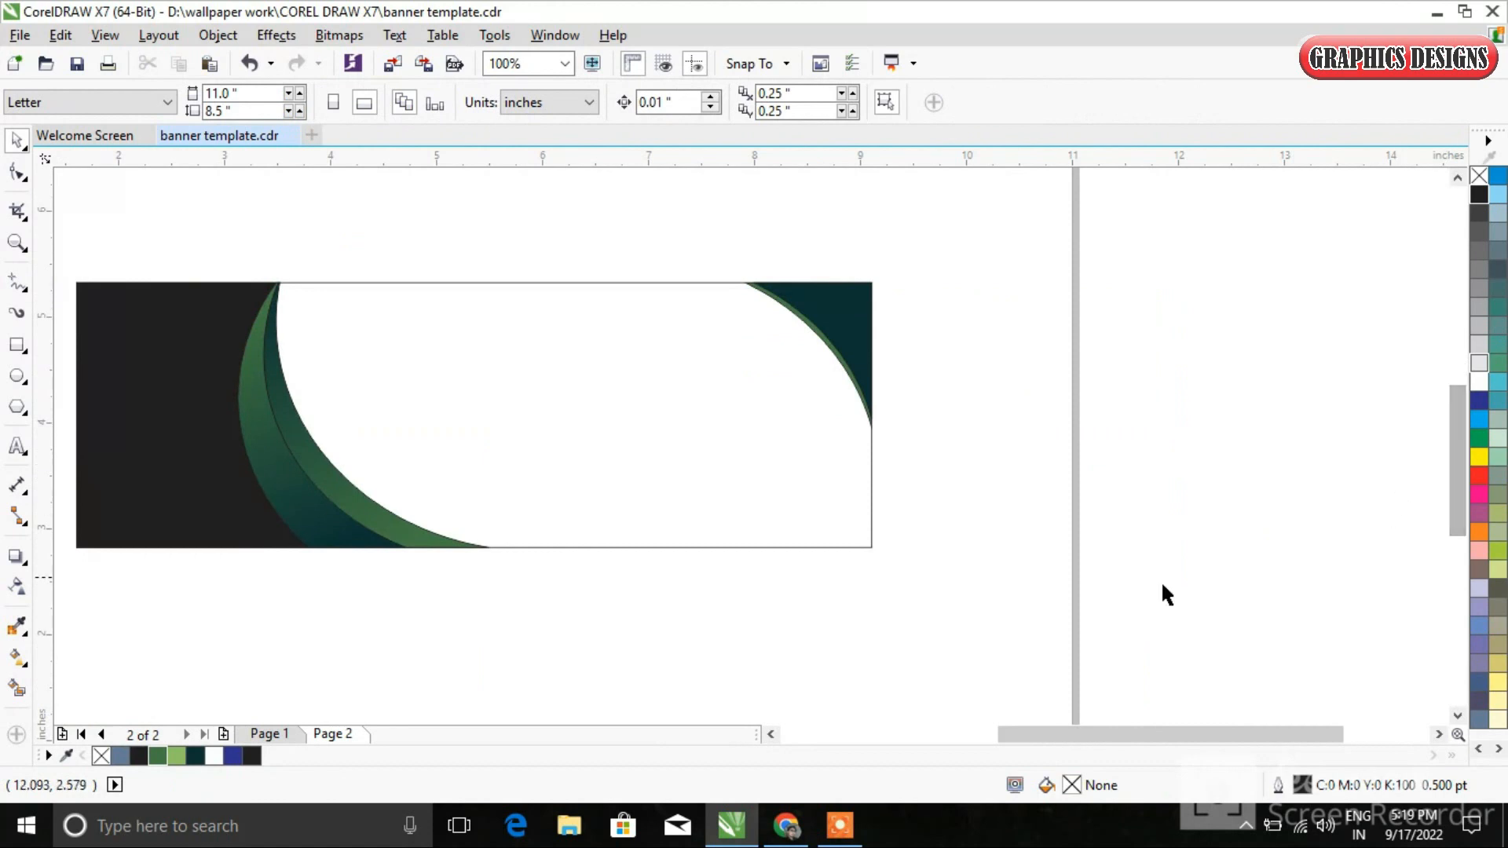
drag(1152, 742, 1133, 740)
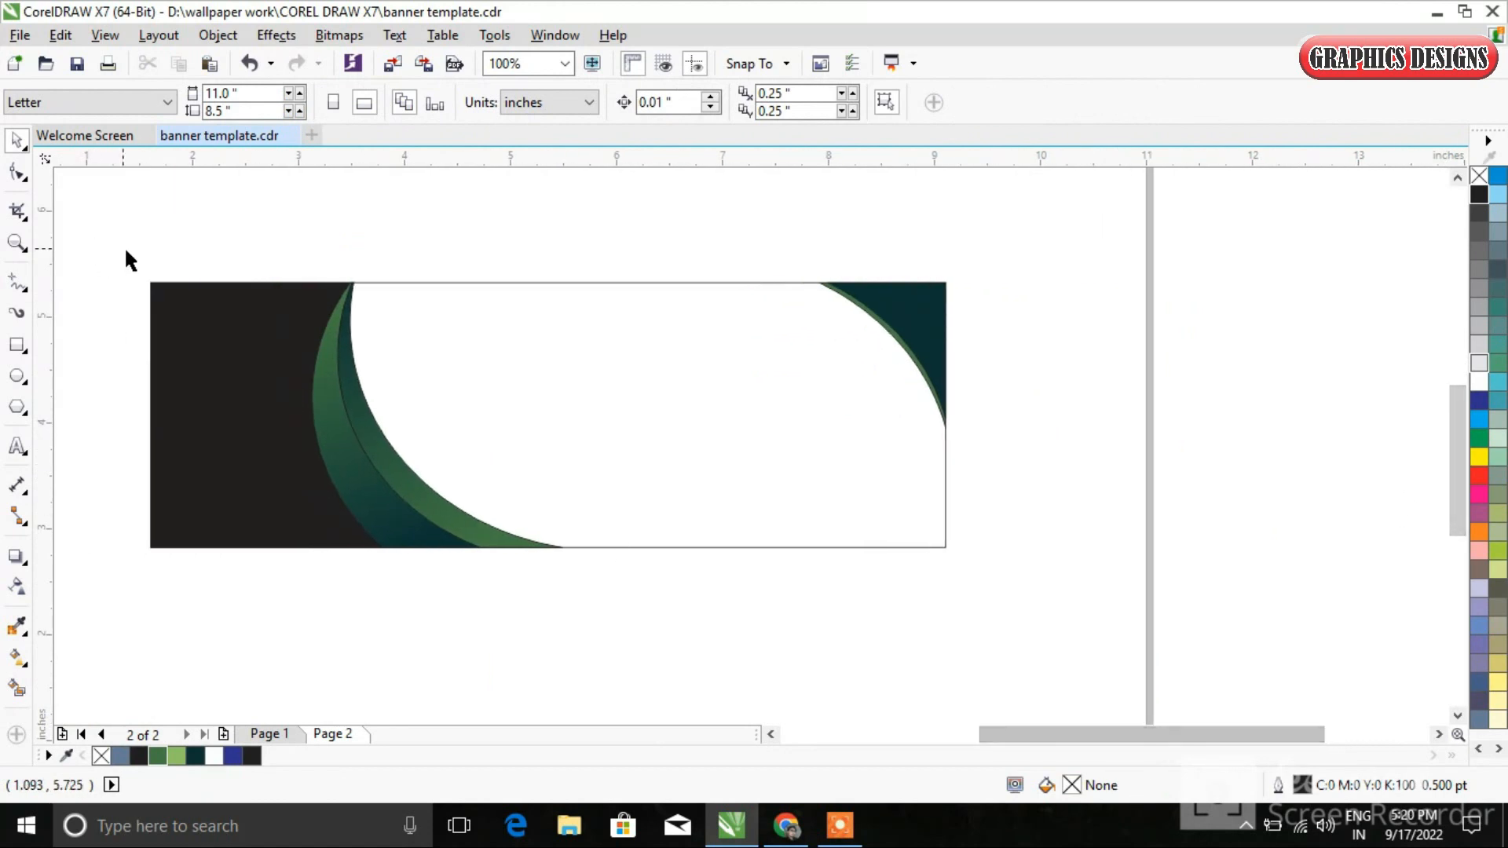
drag(128, 258, 968, 574)
click(993, 467)
Place one copy of the BANNER DESIGN text near the top of the white area and another low on the black shape.
scroll(1051, 457, down, 1)
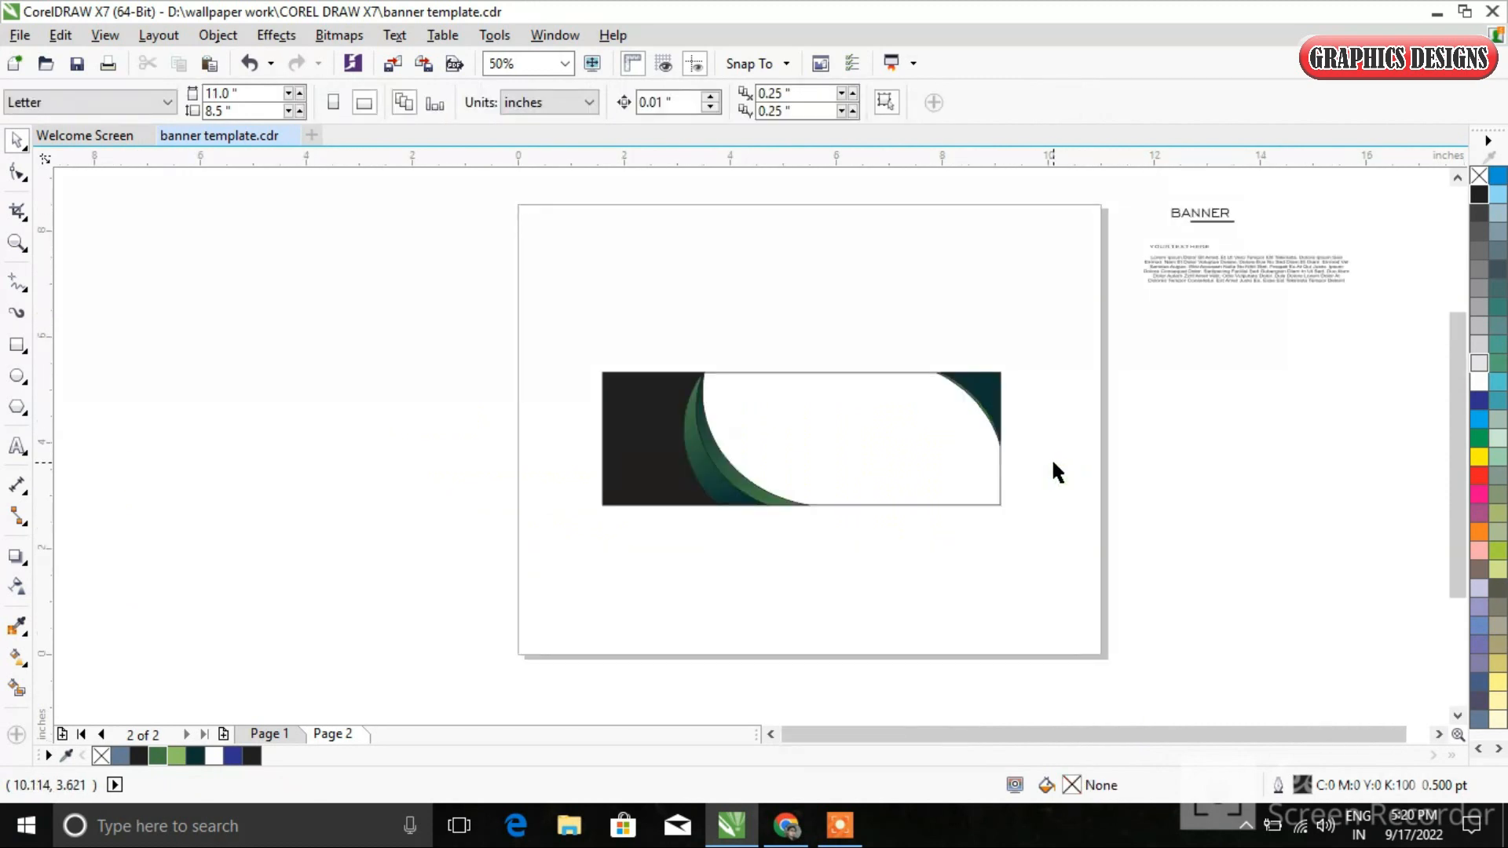
drag(1139, 197, 838, 401)
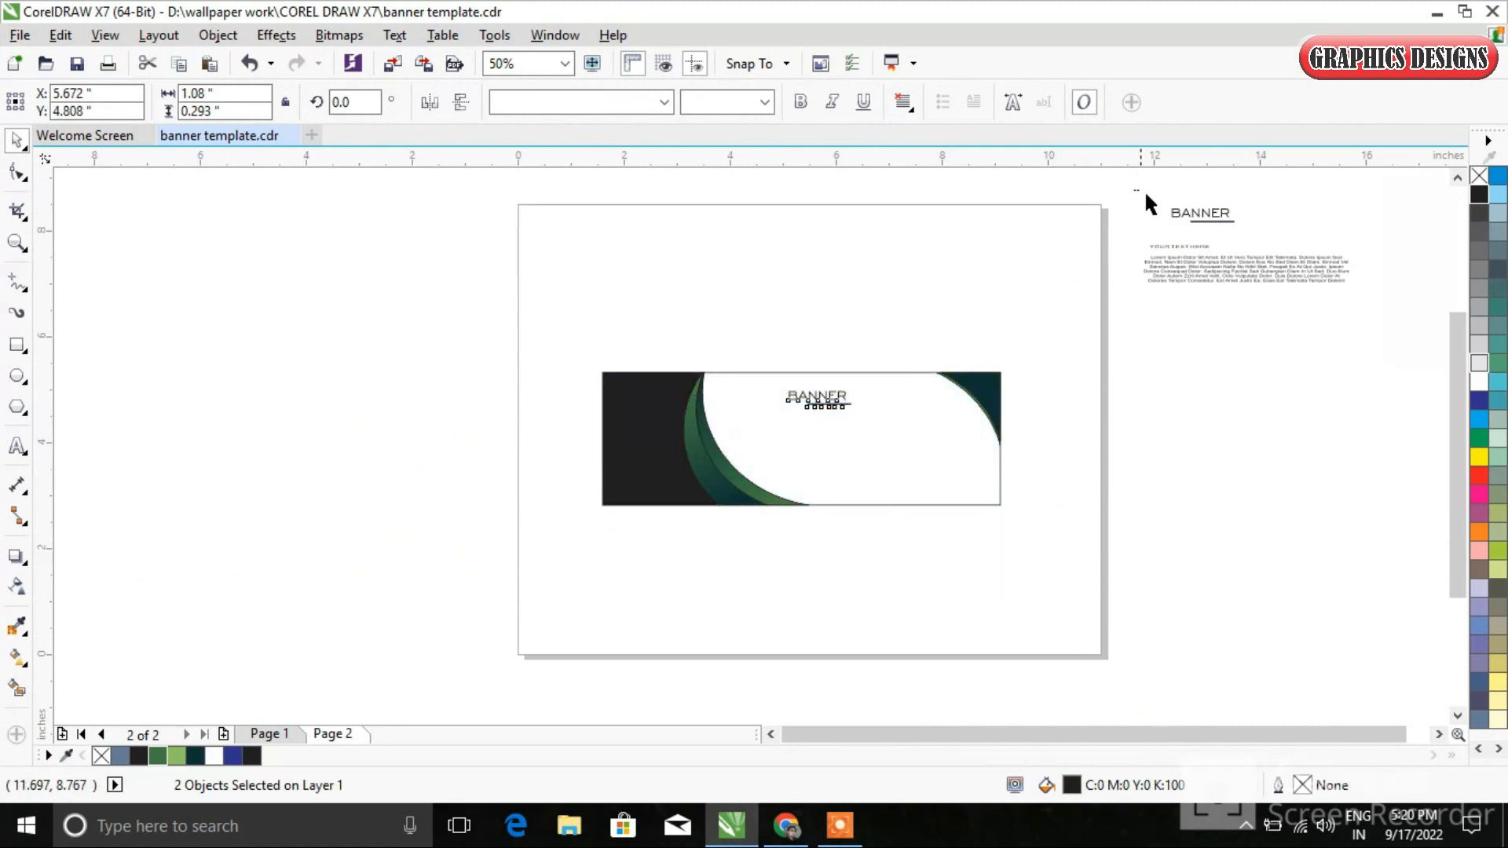
drag(1202, 220, 493, 354)
key(Delete)
scroll(663, 520, up, 1)
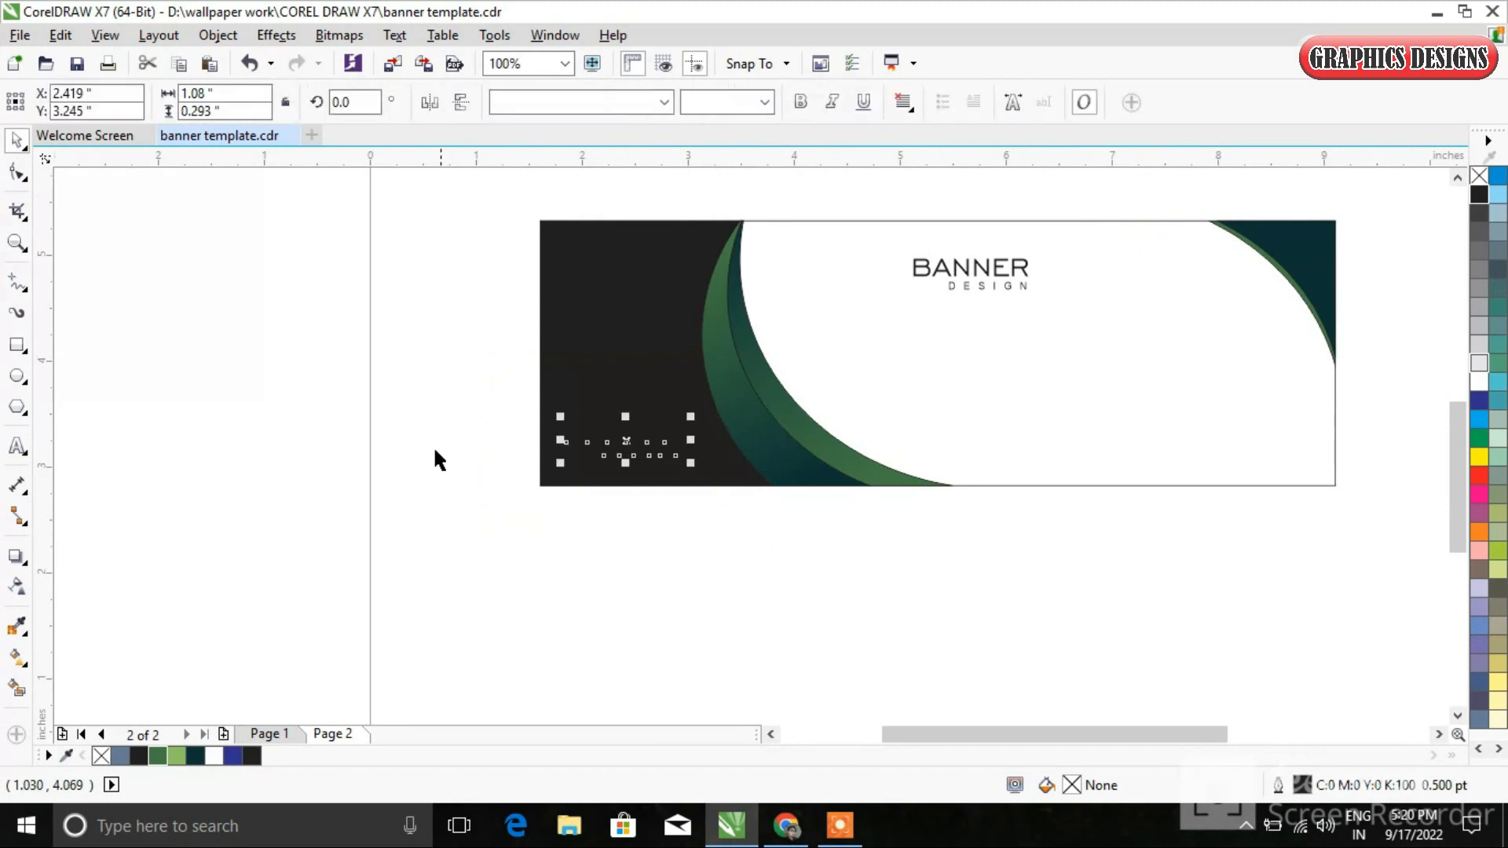
Fill the BANNER DESIGN text on the black shape with white and recolour its word DESIGN light green.
click(215, 756)
click(493, 464)
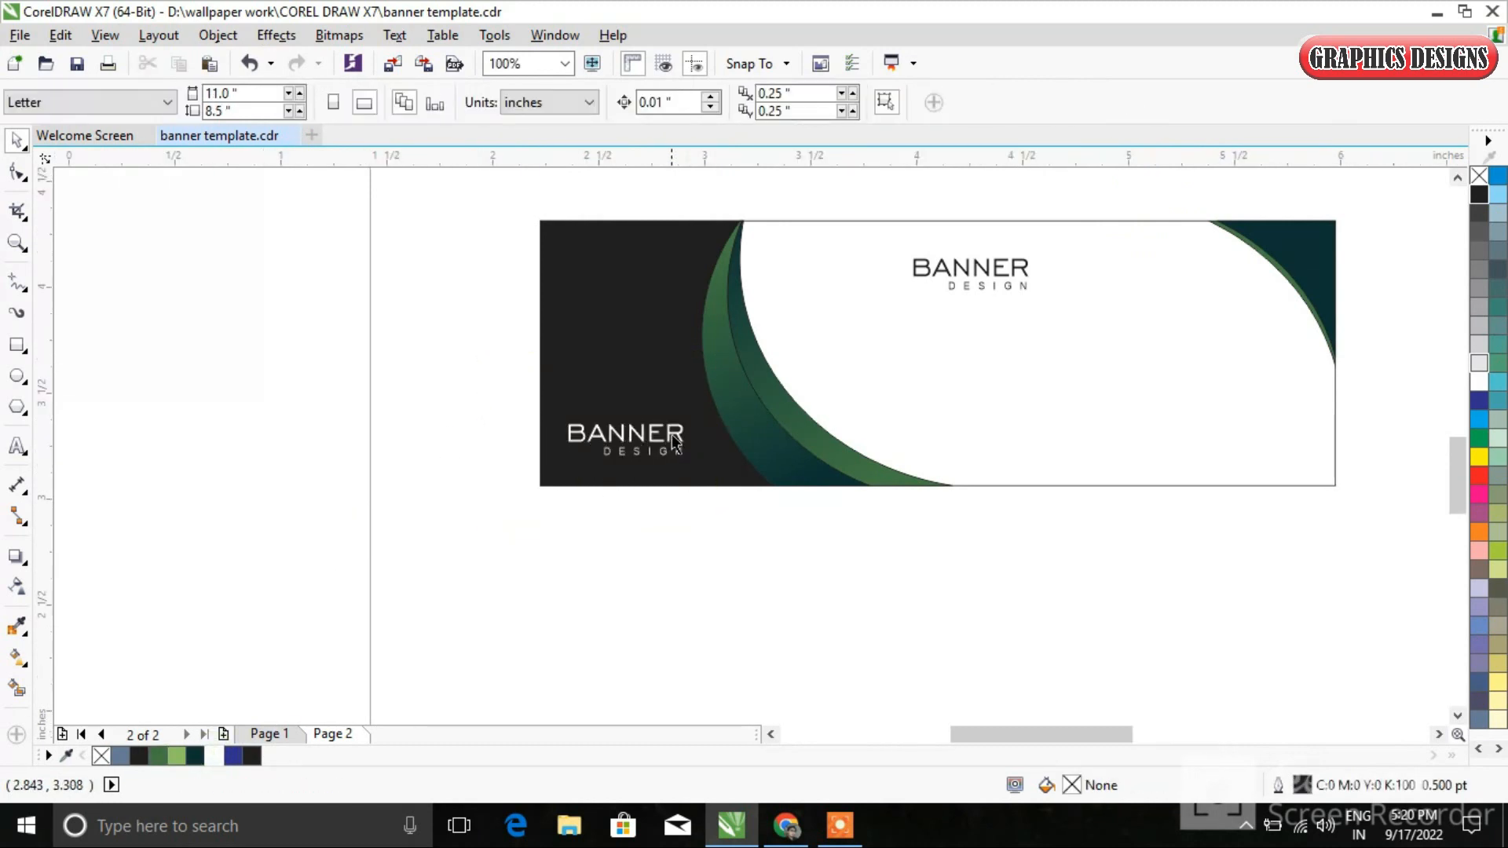
scroll(673, 442, up, 1)
click(685, 479)
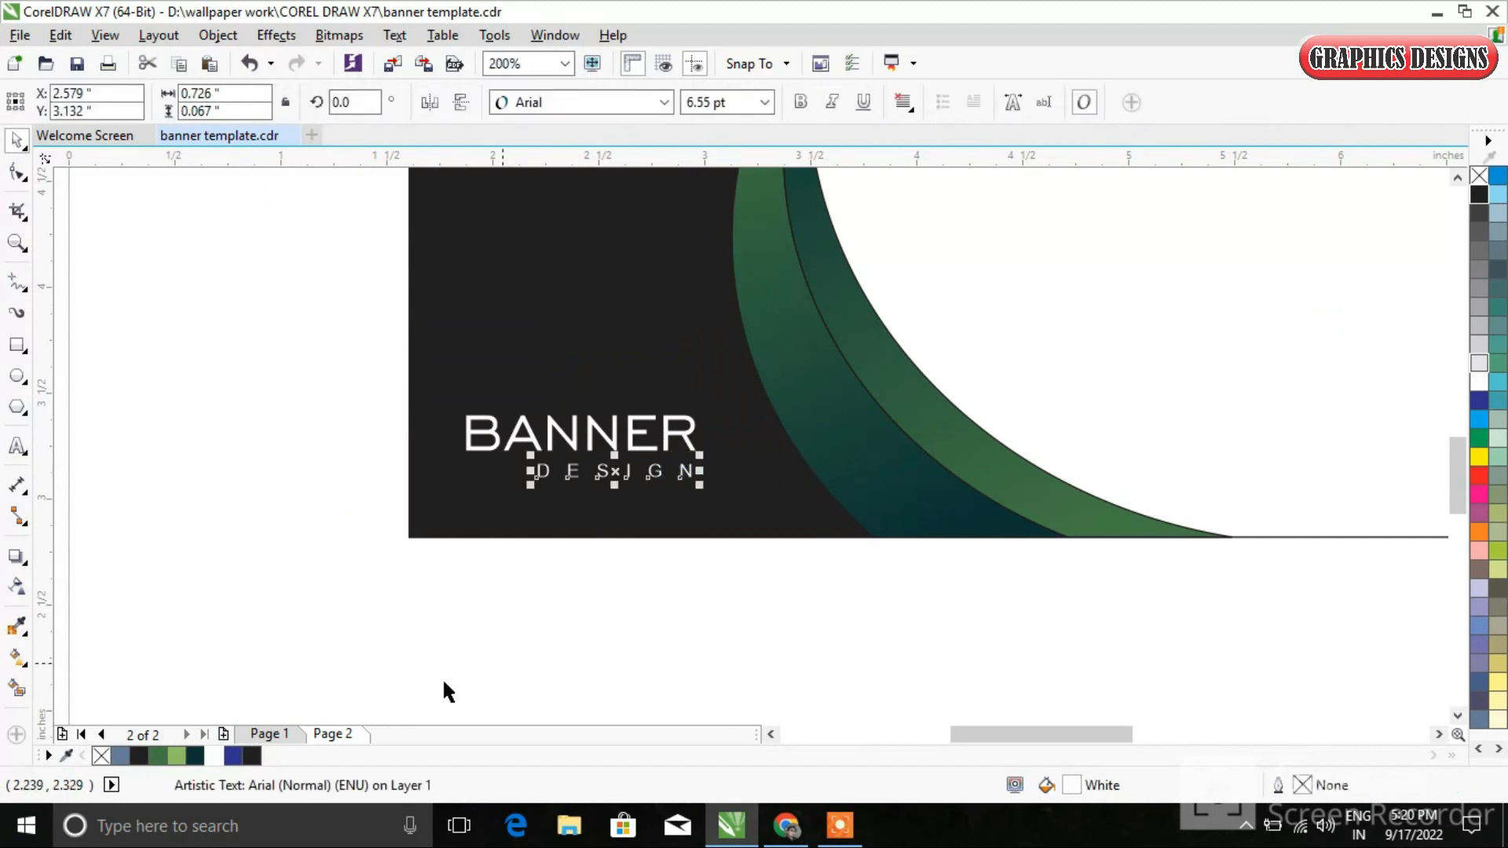
click(183, 759)
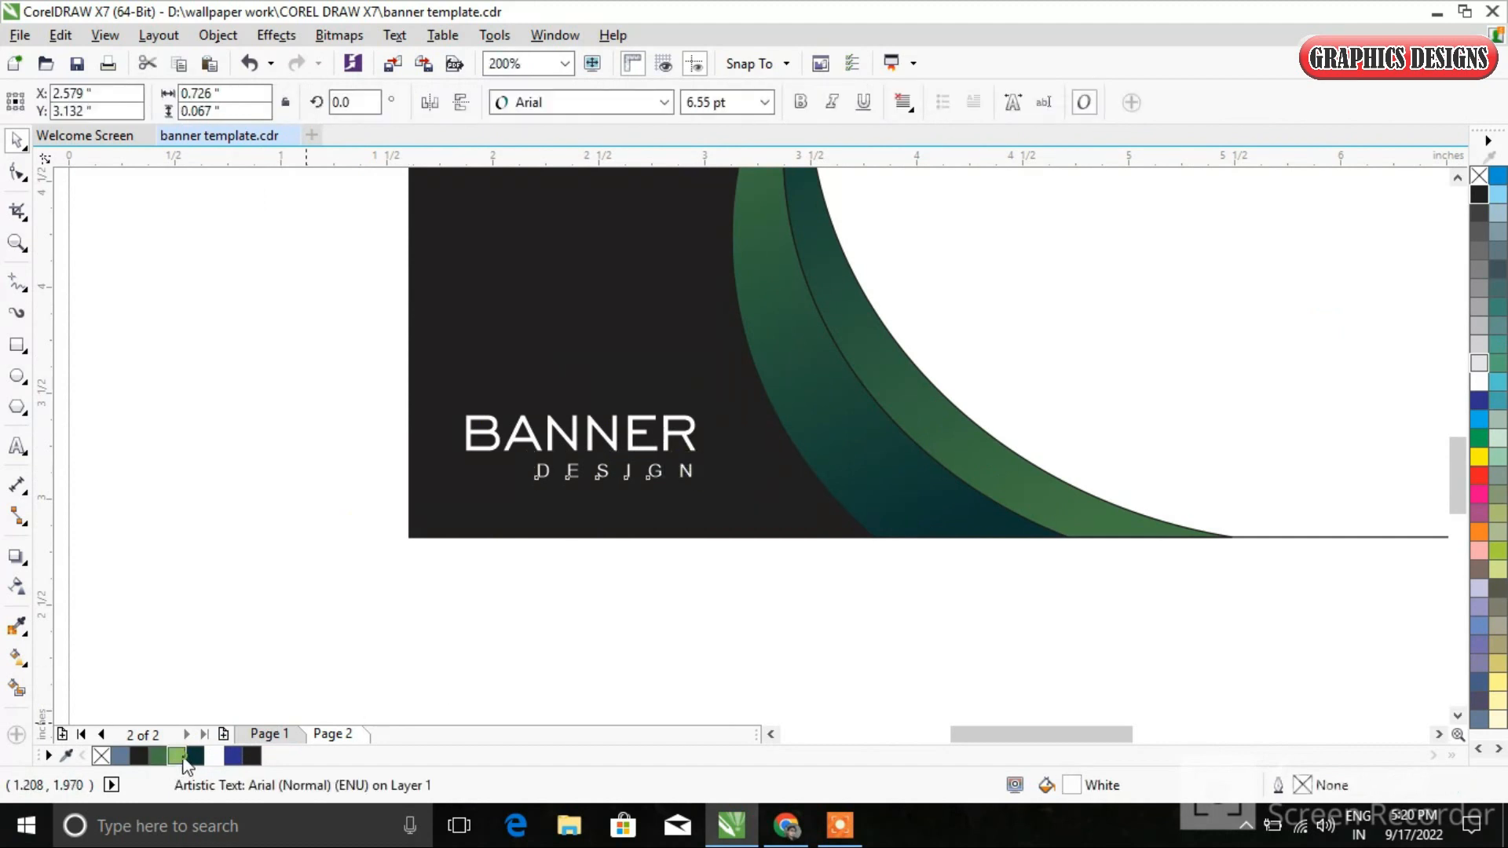
click(598, 664)
Fill the word DESIGN in the white area's text with light green R143 G193 B98.
scroll(811, 497, down, 1)
scroll(1094, 314, down, 1)
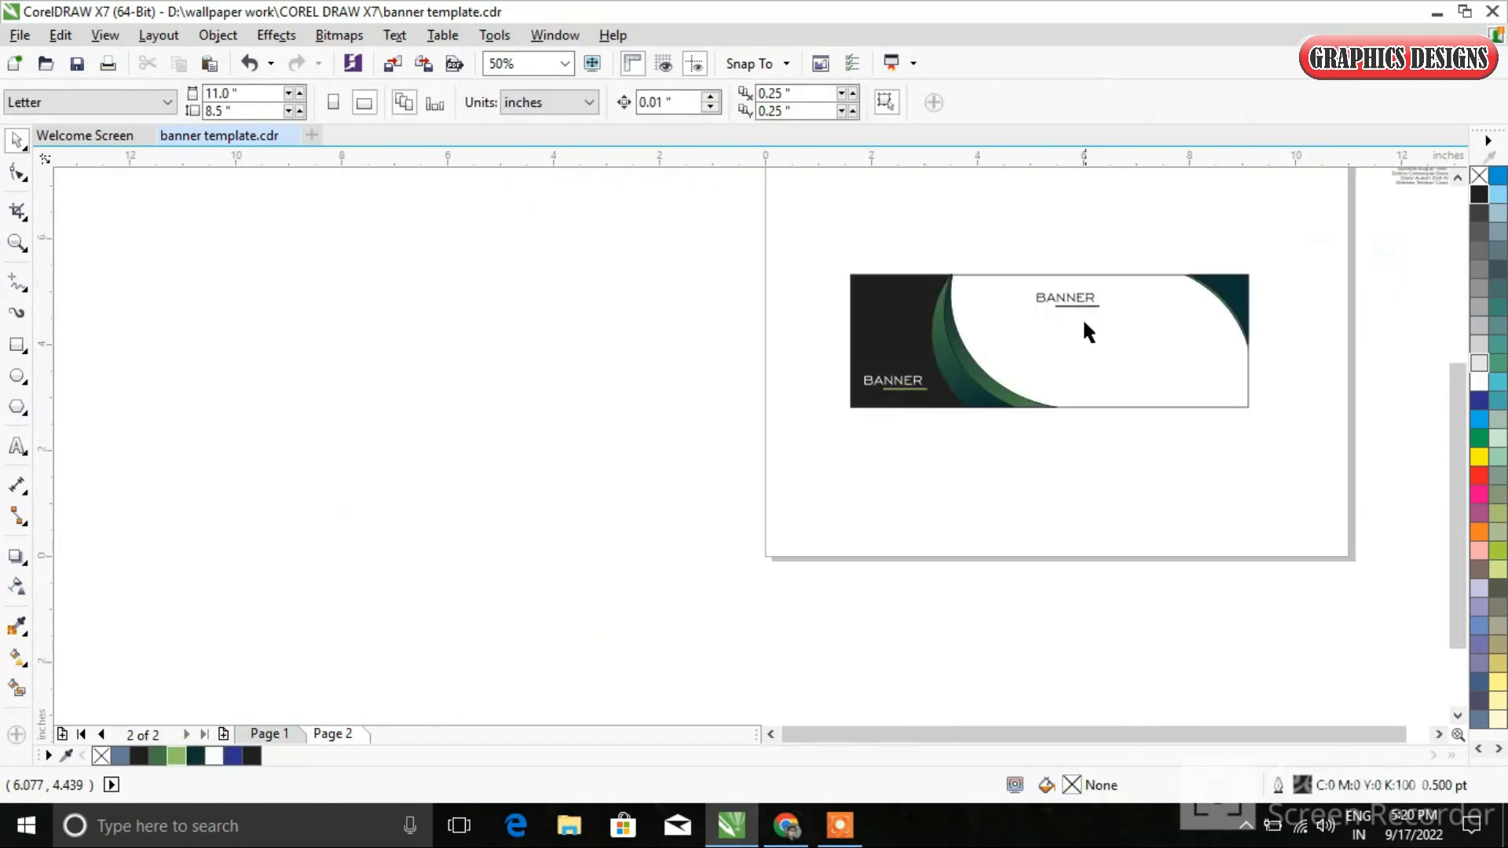
scroll(1083, 281, up, 2)
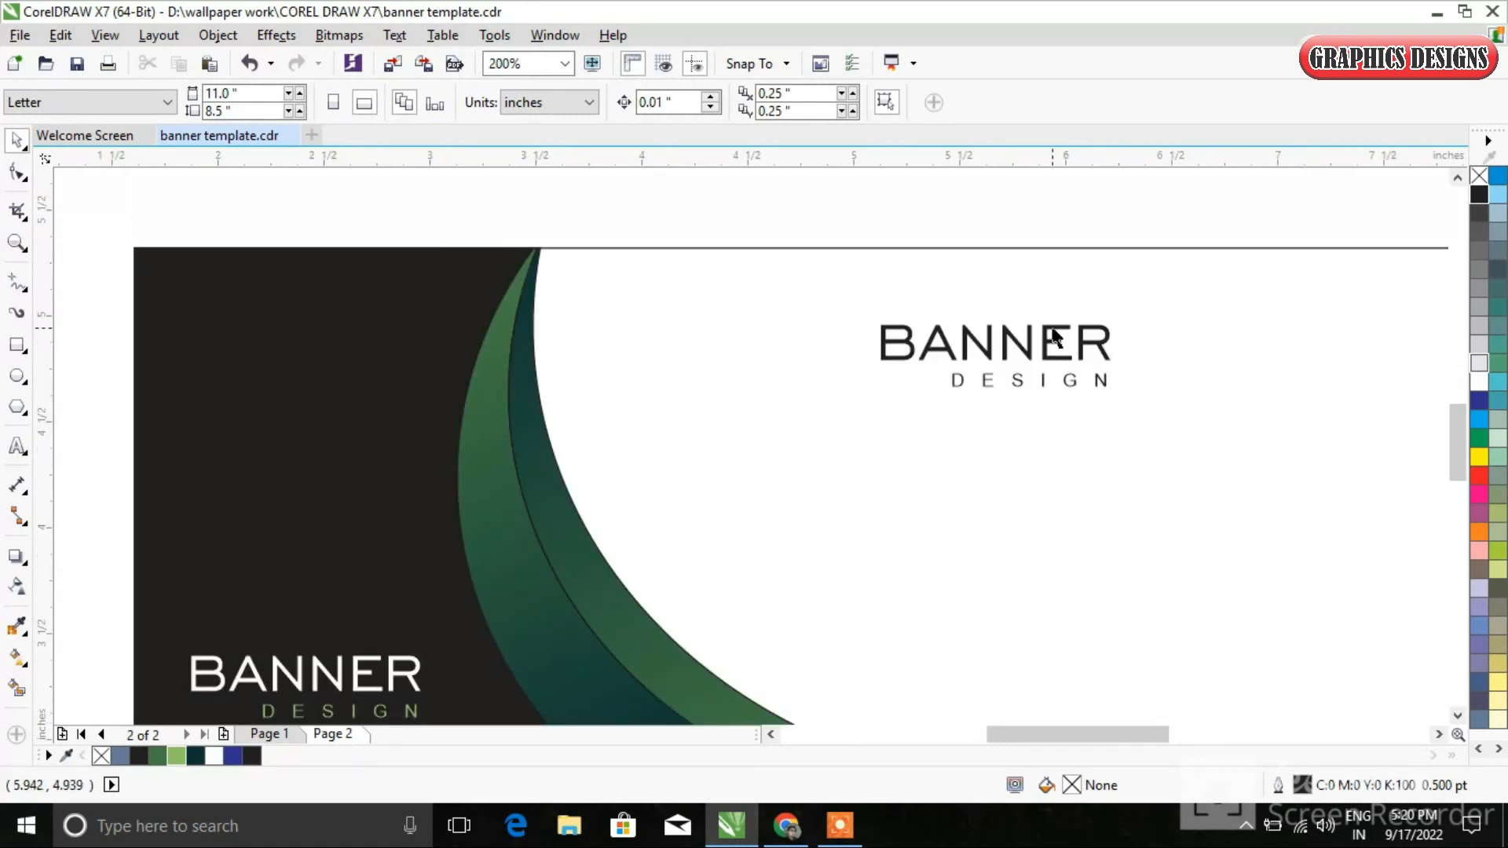
click(1072, 372)
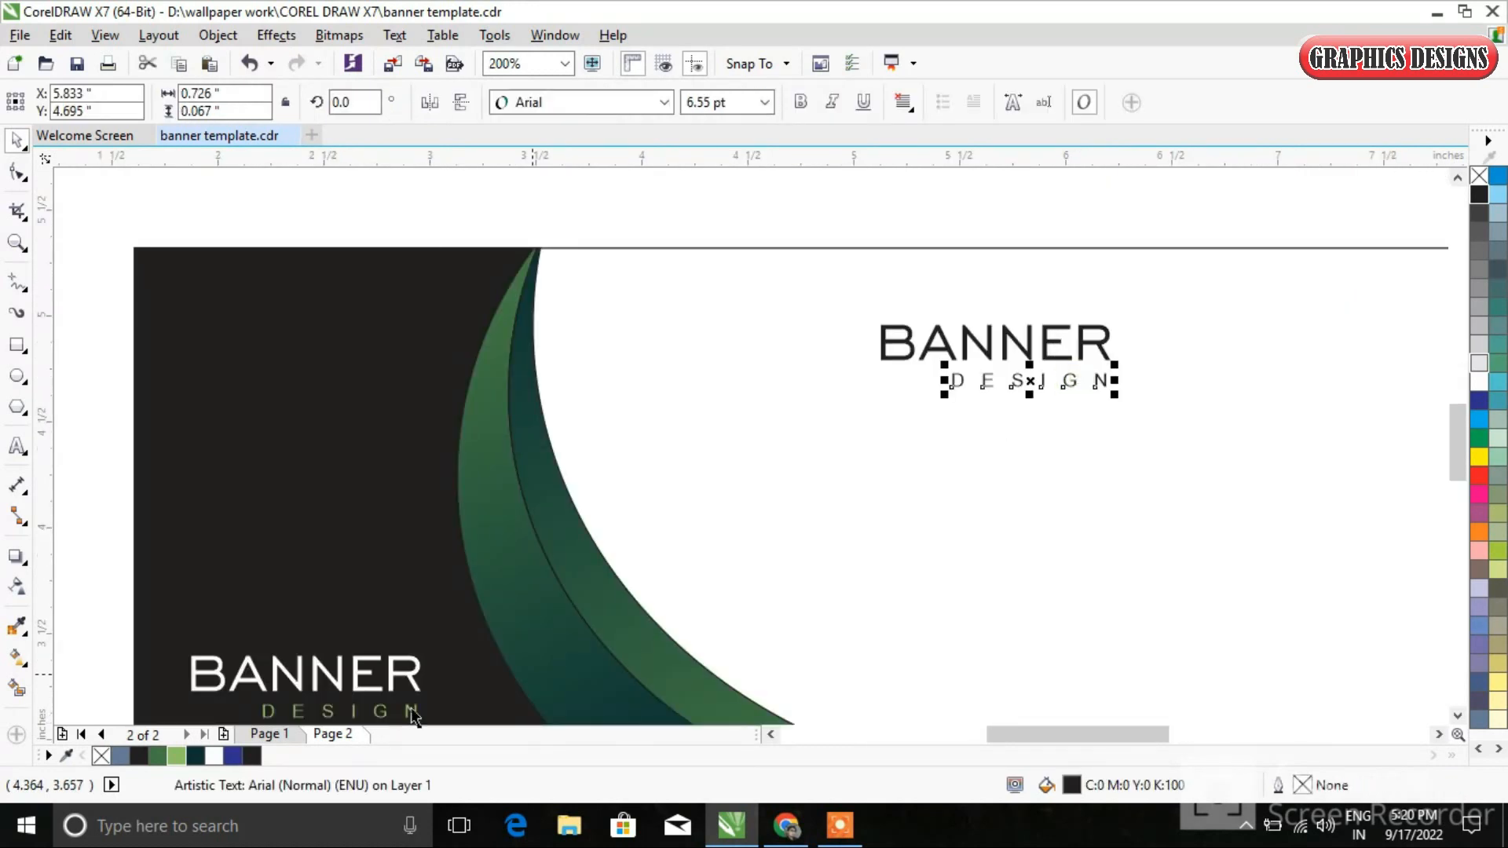
click(177, 756)
scroll(827, 539, down, 1)
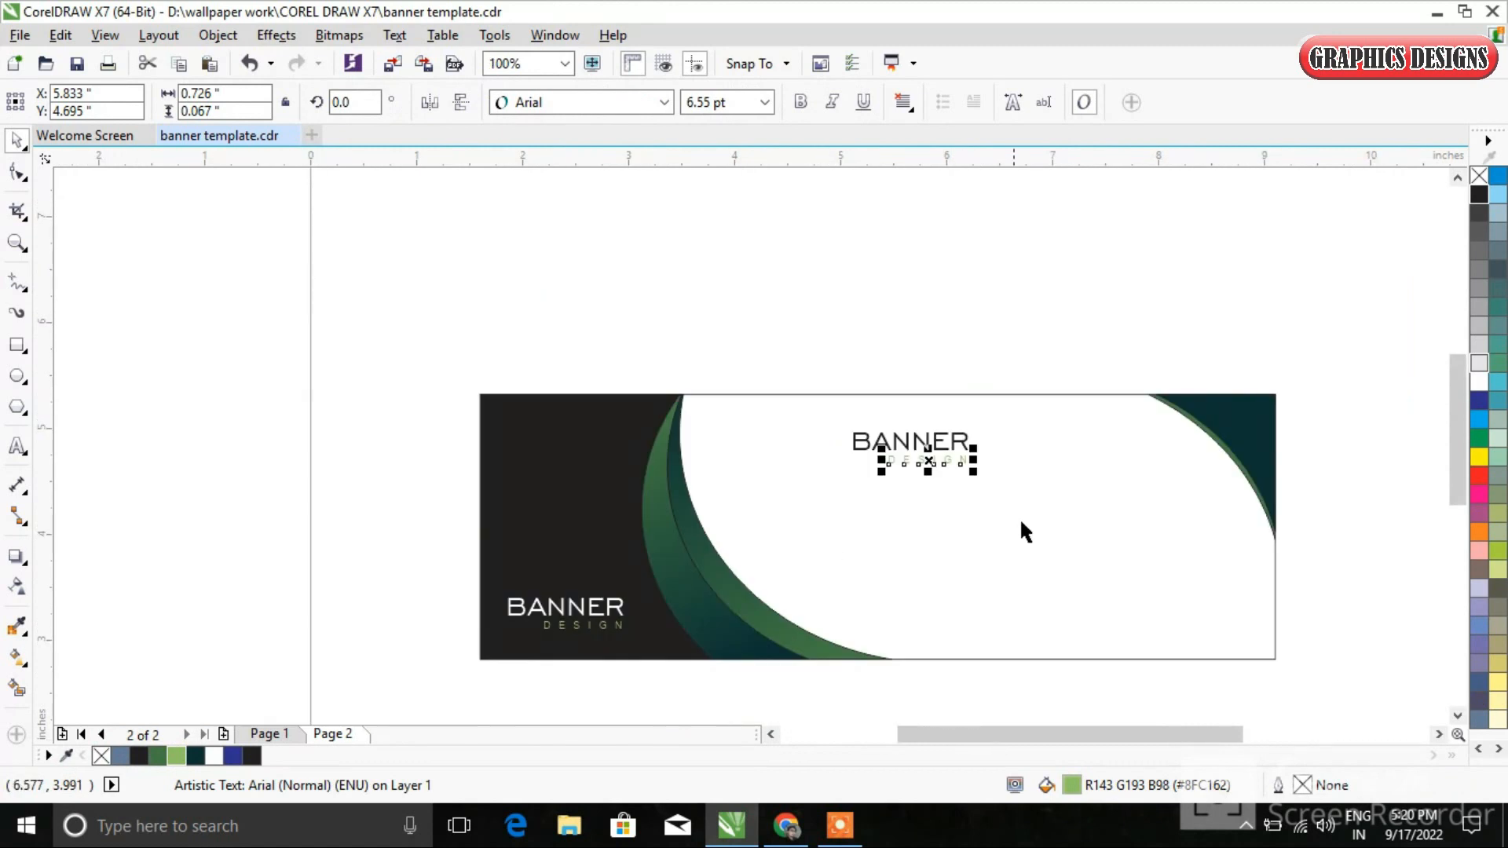
click(1318, 465)
scroll(1458, 440, down, 2)
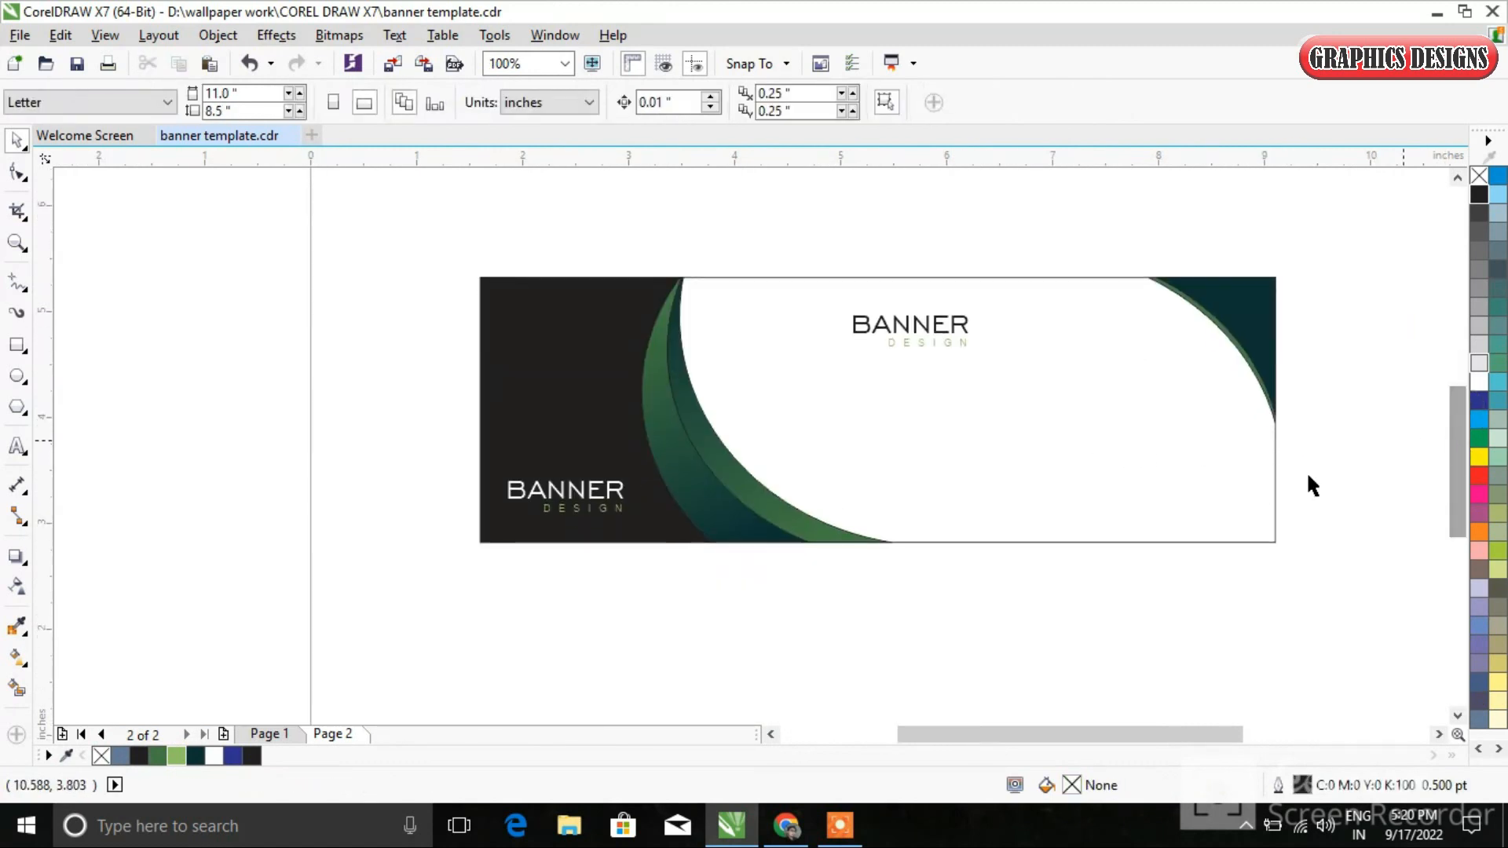
Place the YOUR TEXT HERE heading and the centred Lorem Ipsum paragraph below BANNER DESIGN in the banner's white area.
drag(1056, 733, 1161, 724)
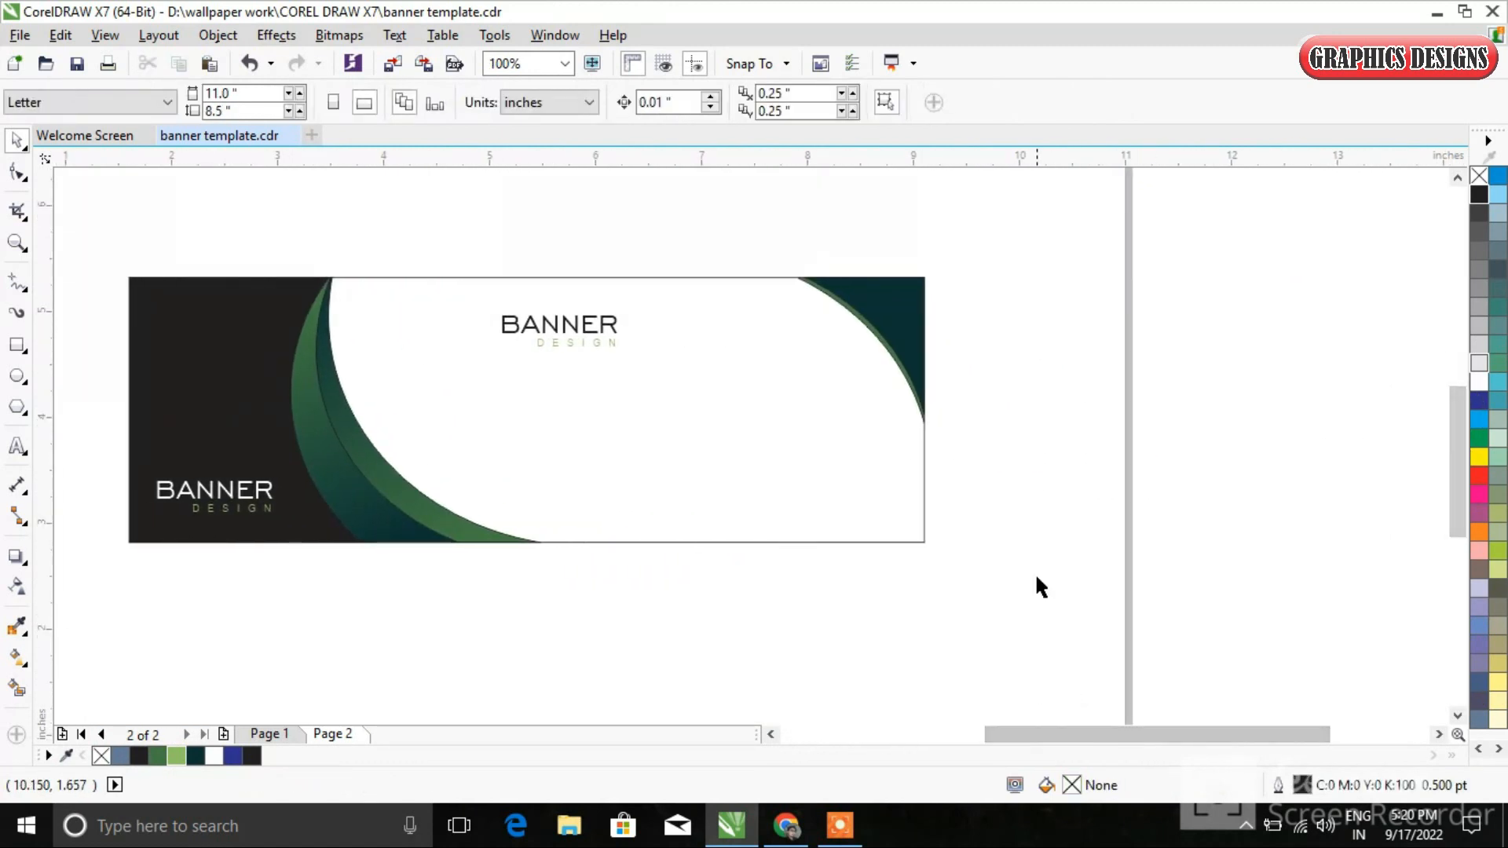
scroll(995, 434, down, 1)
drag(1095, 211, 807, 438)
scroll(876, 437, up, 1)
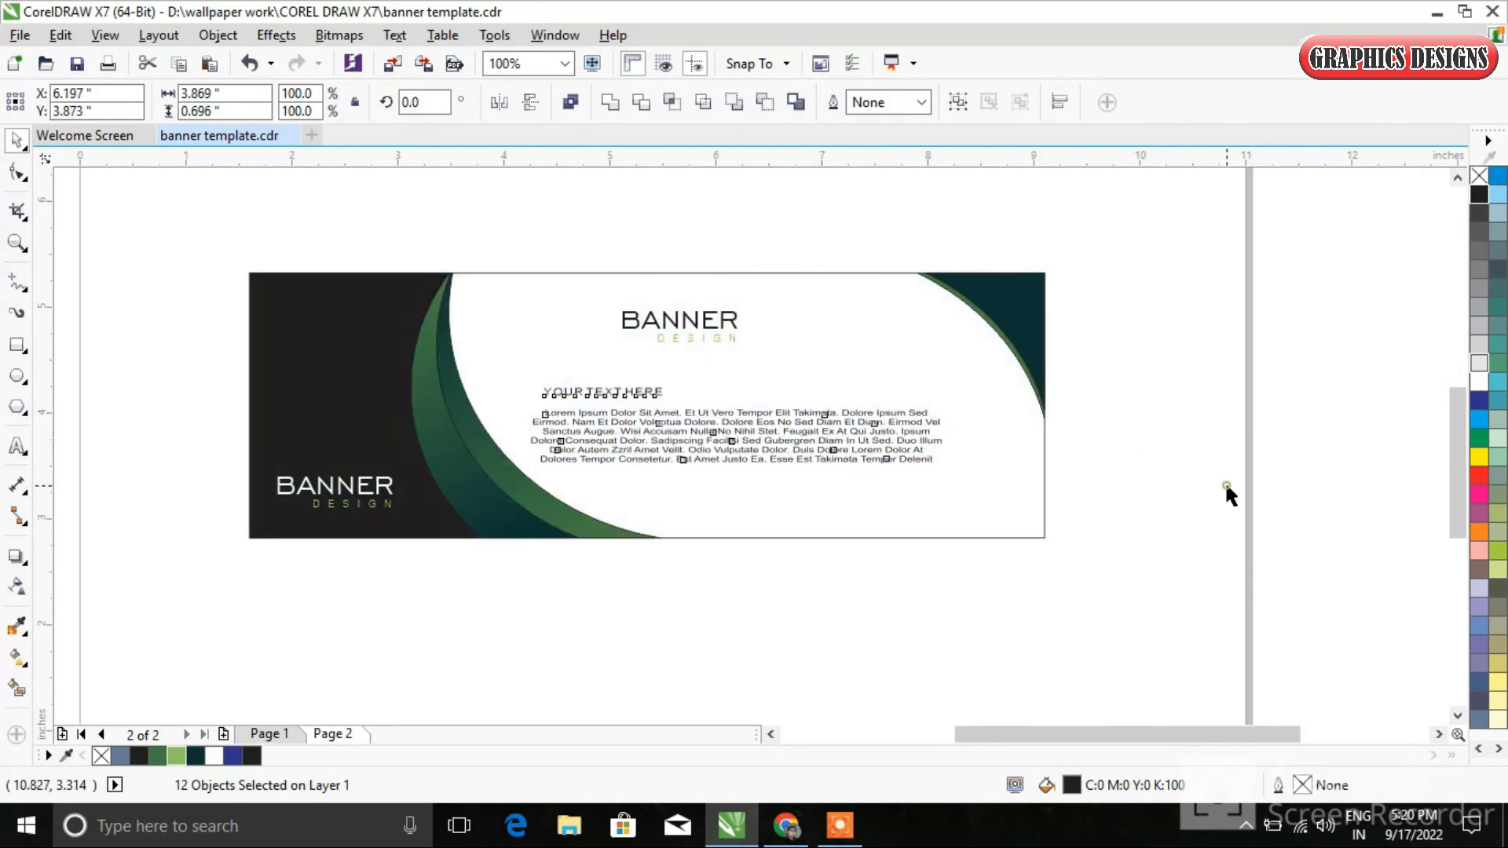
click(1069, 663)
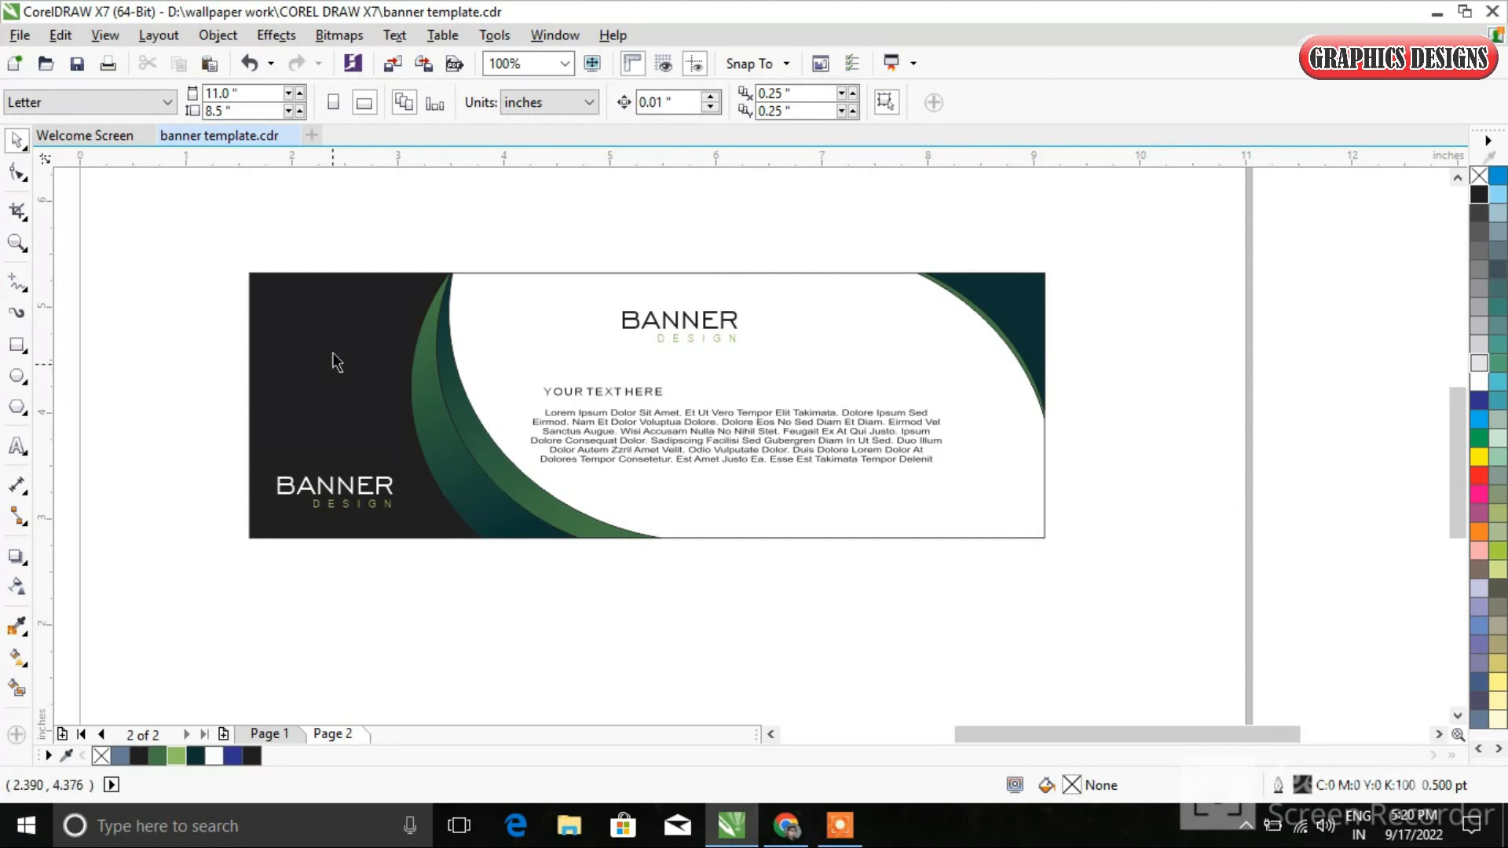
Select all objects of the banner together and remove their outlines.
click(290, 317)
click(213, 205)
drag(192, 214, 1195, 586)
click(1481, 180)
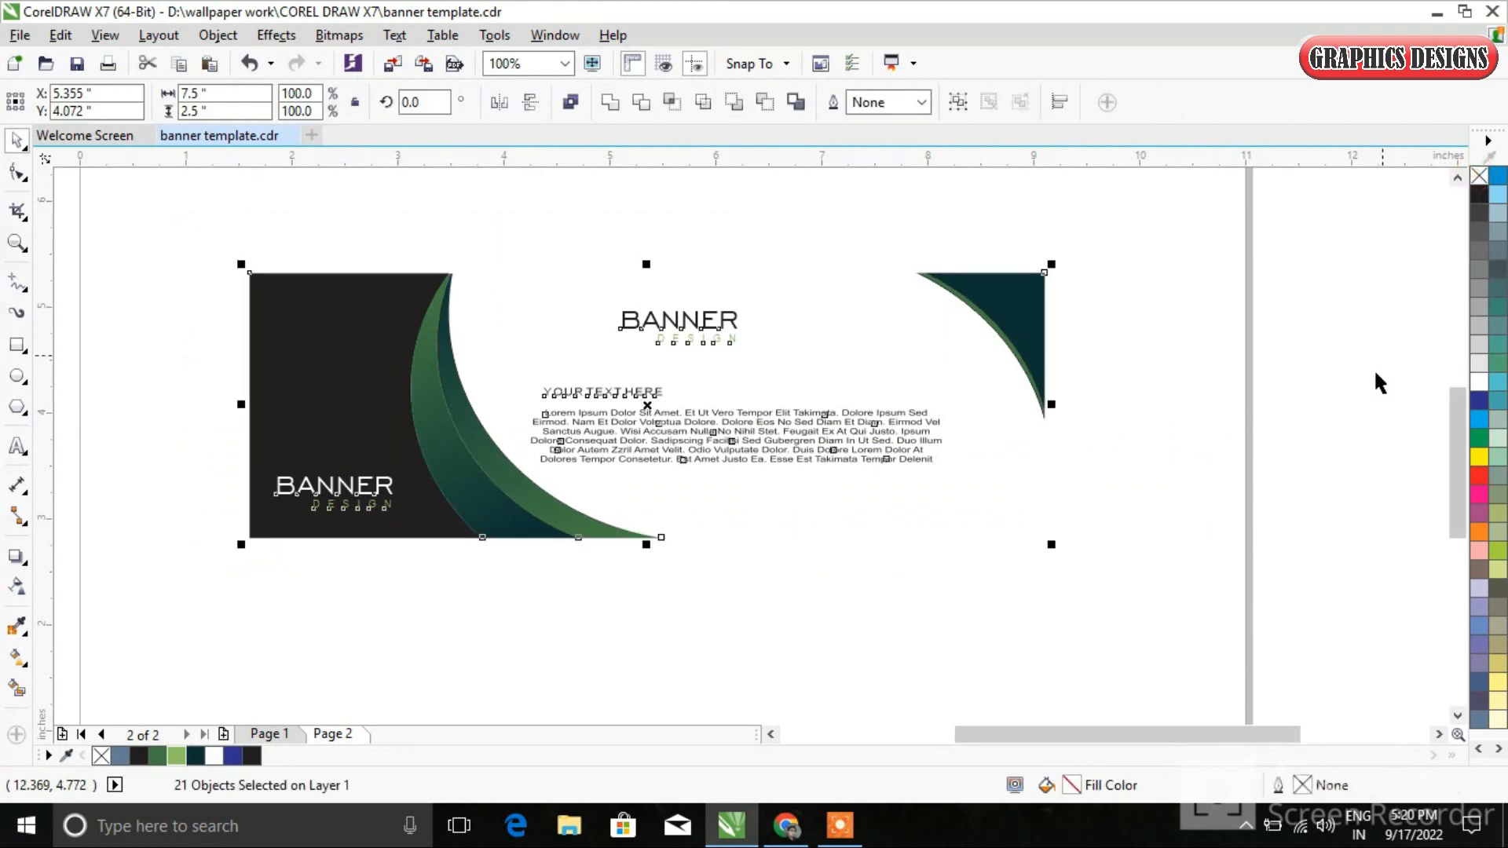
click(1161, 410)
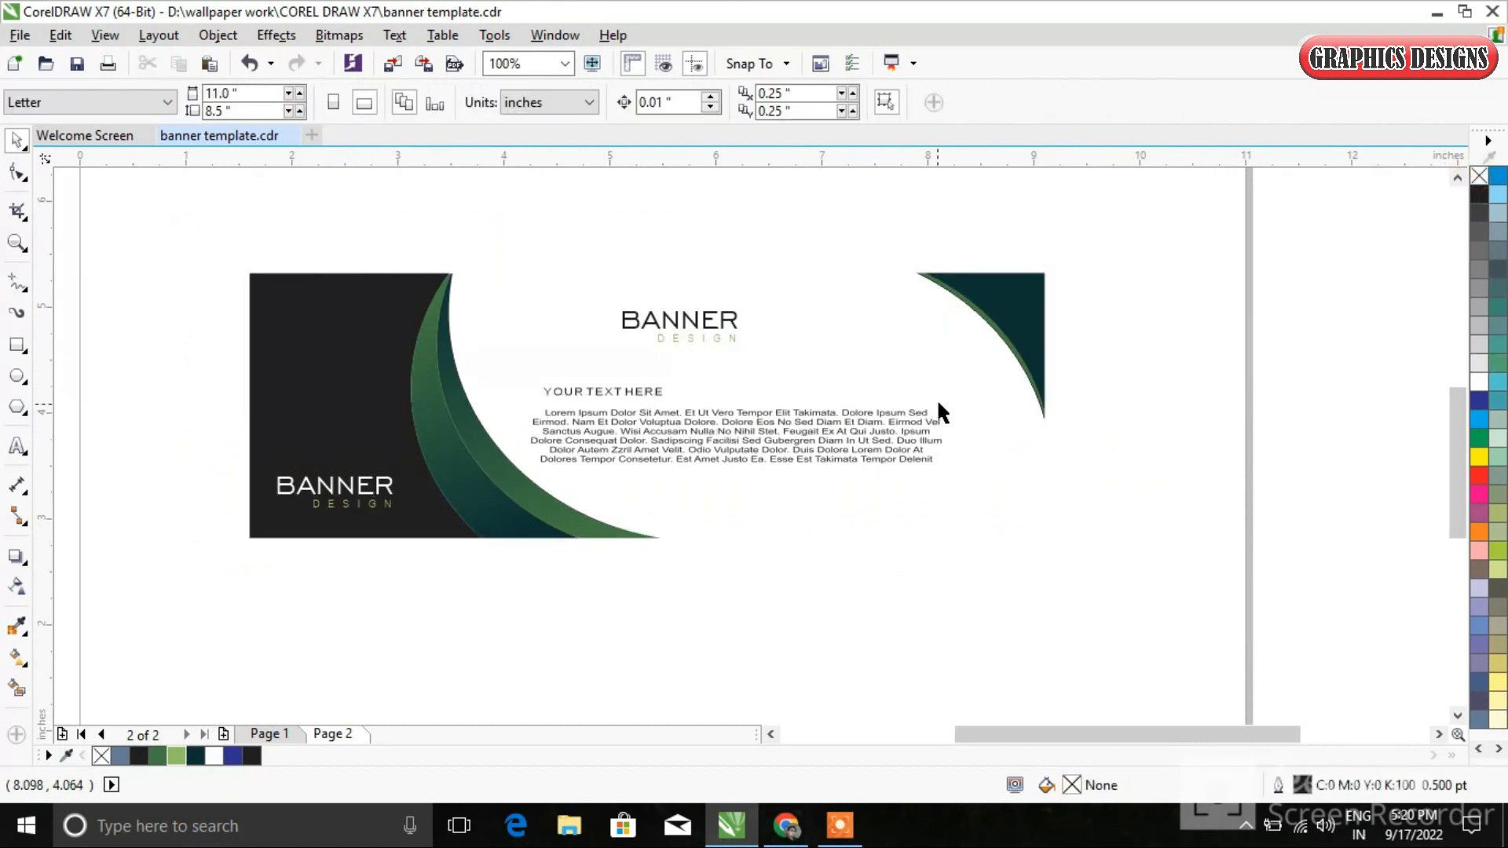
Edit the banner's PowerClip contents to remove the outline from the green upper-right corner shape, and finish editing.
right_click(911, 346)
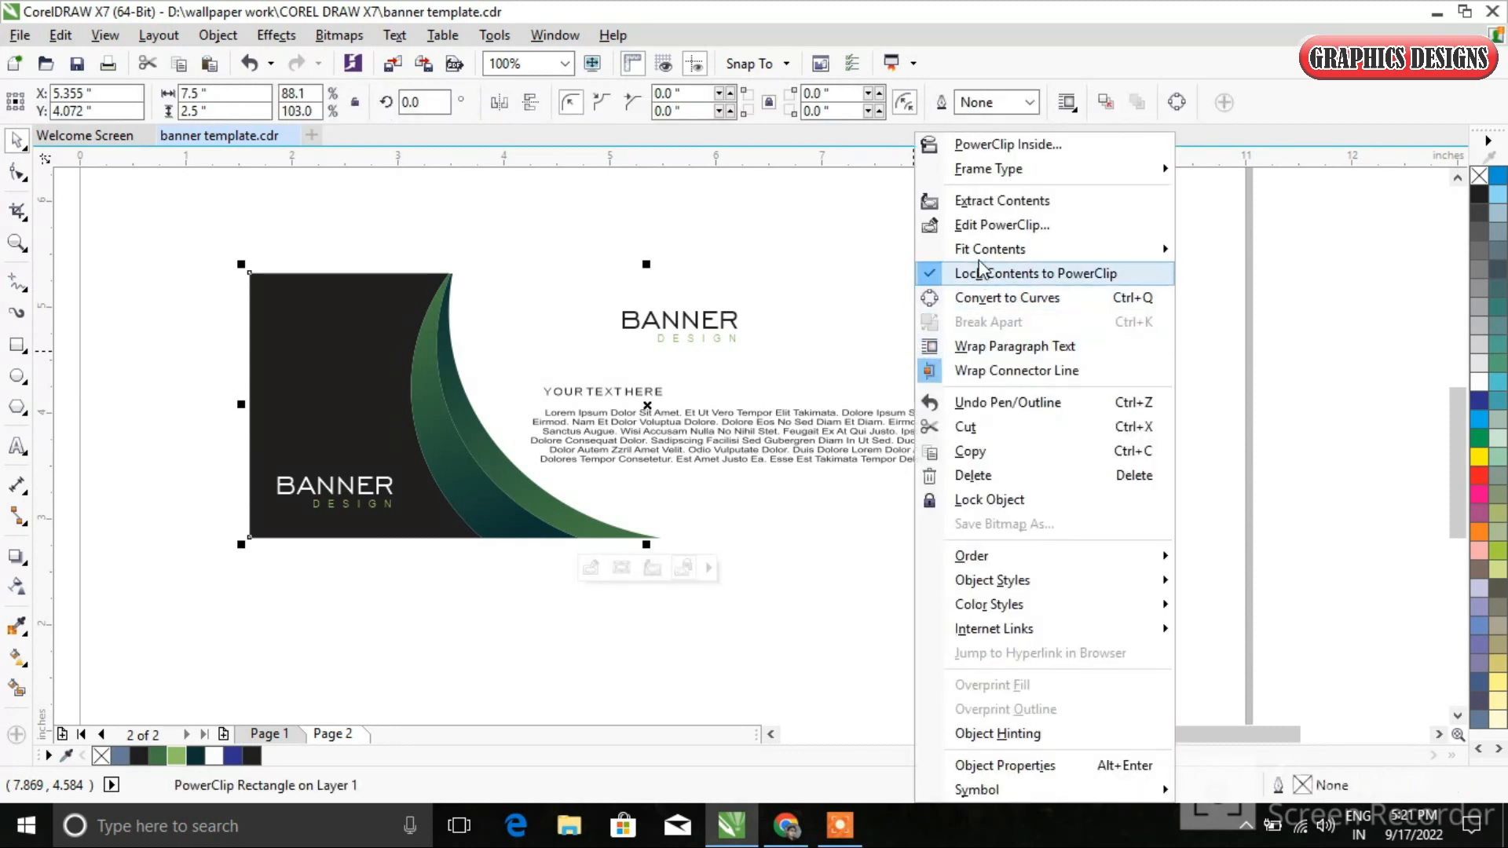
click(986, 224)
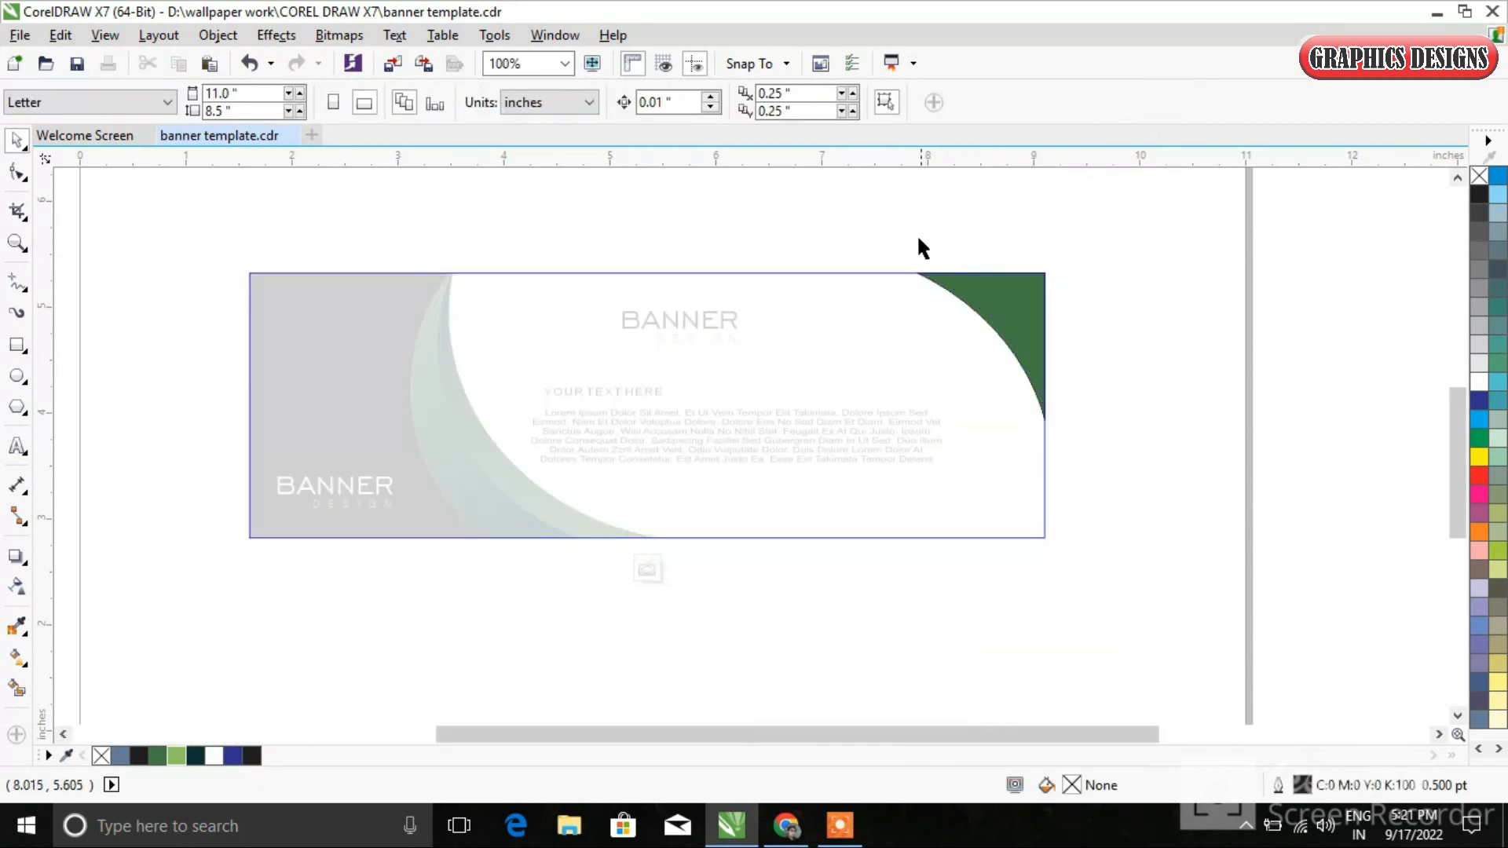
drag(1072, 391, 1135, 476)
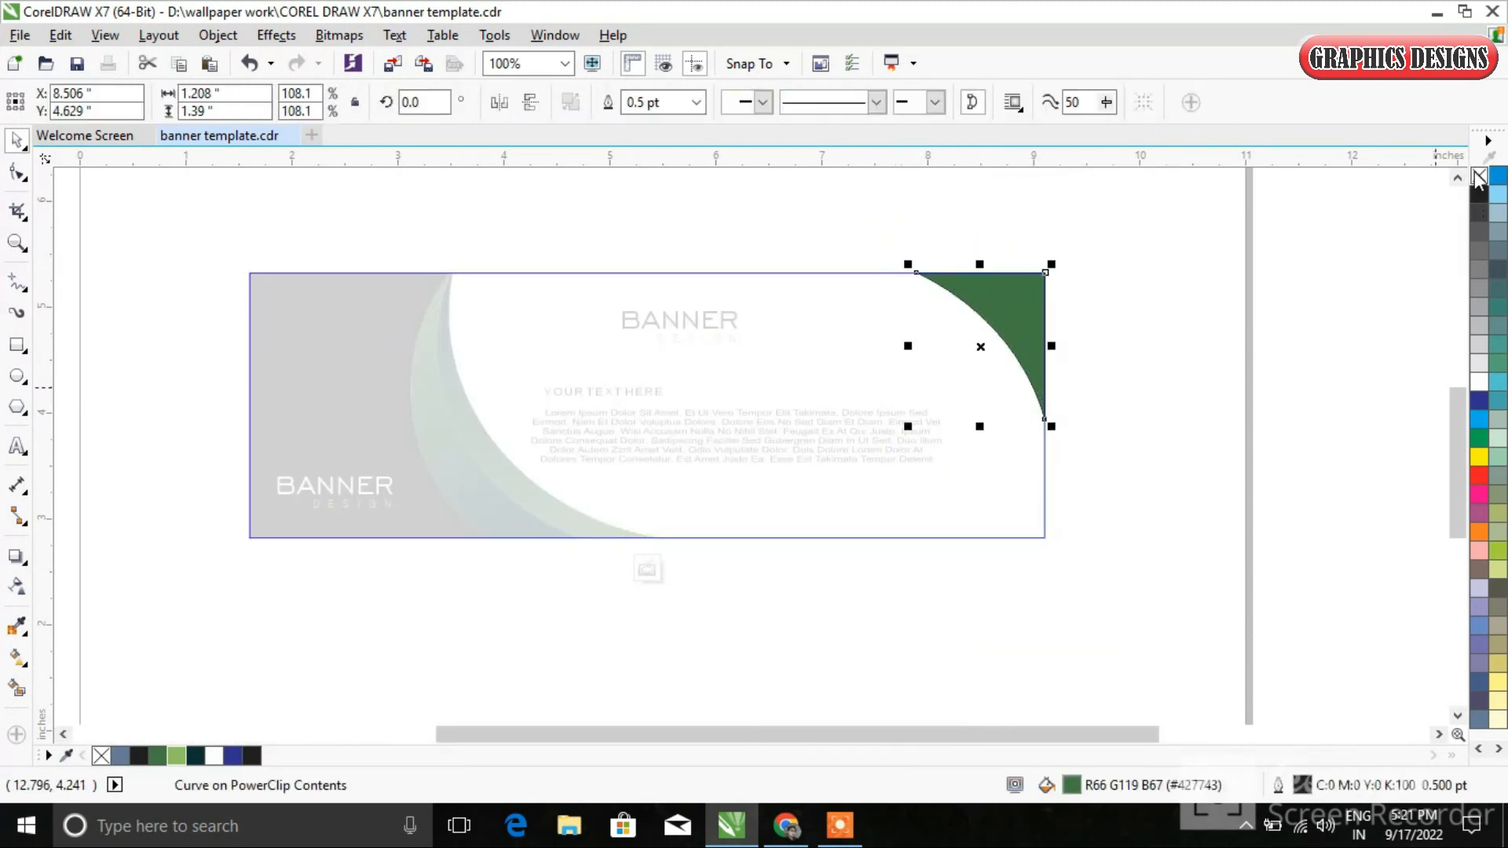
right_click(1480, 177)
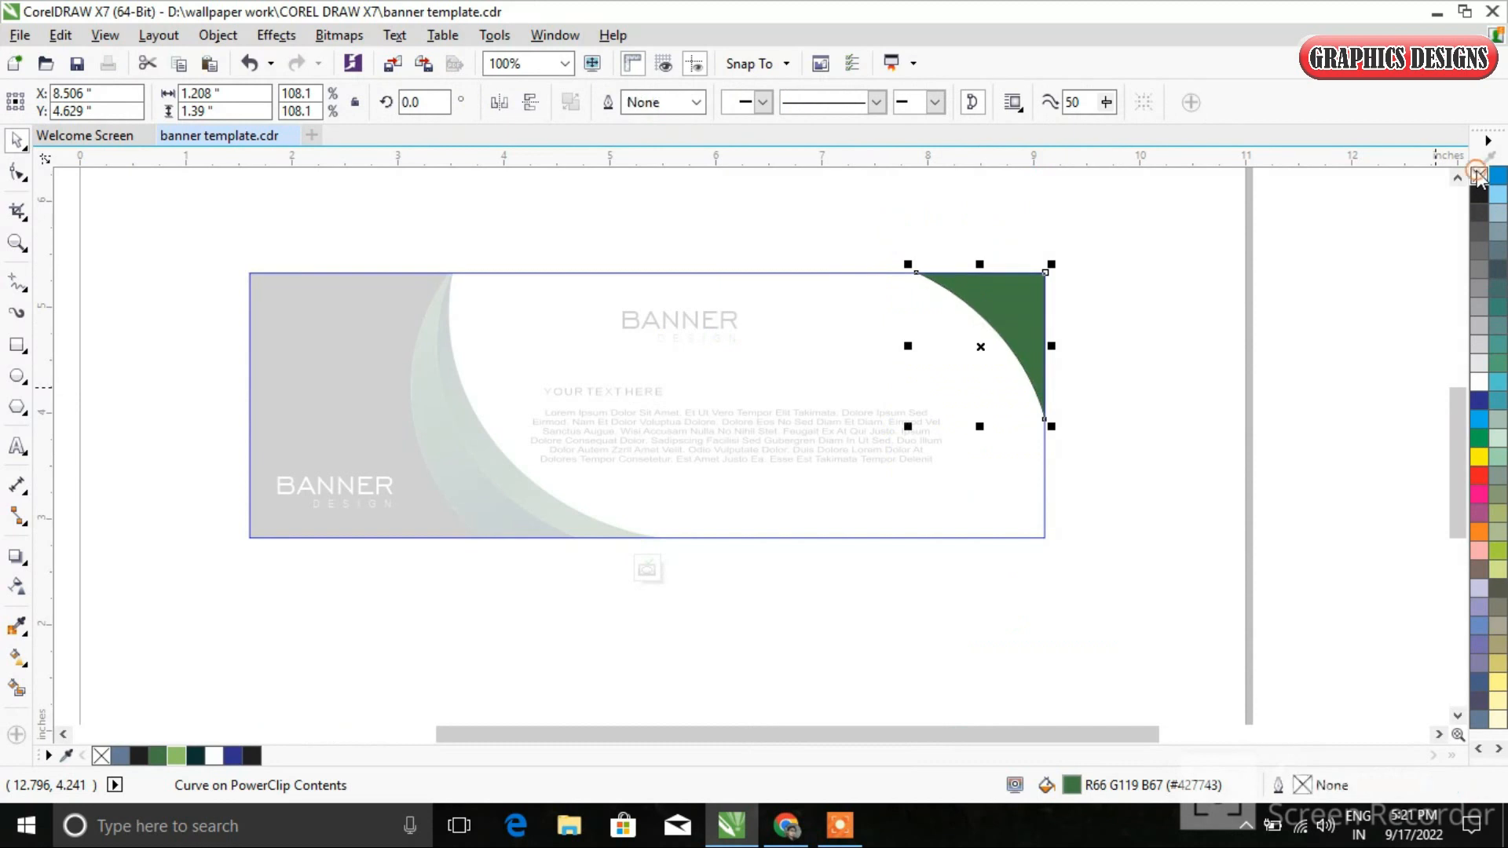
click(654, 568)
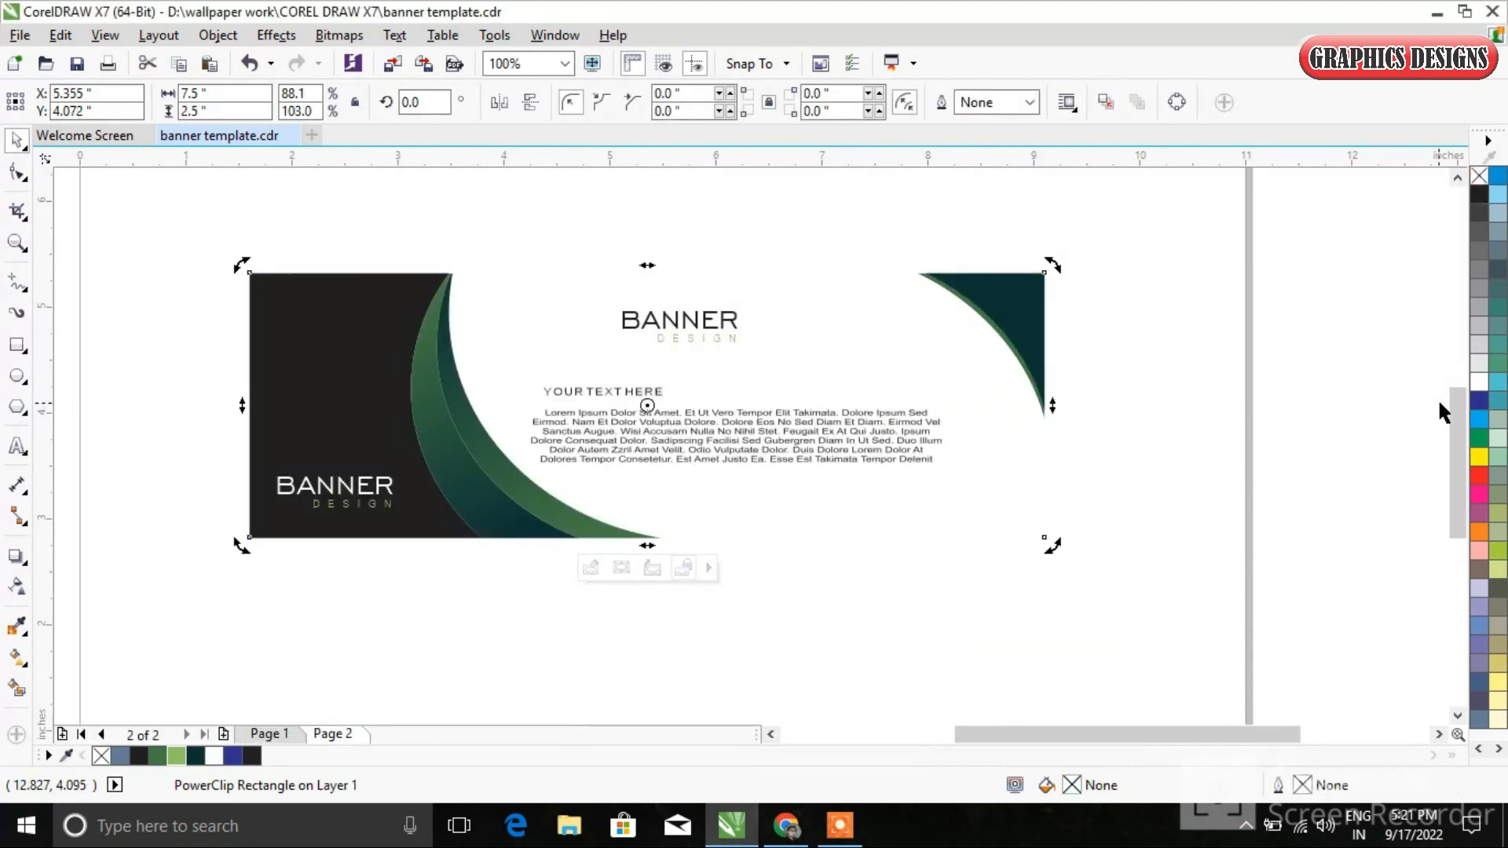
click(1343, 456)
Give the banner's PowerClip rectangle a black hairline outline.
click(978, 510)
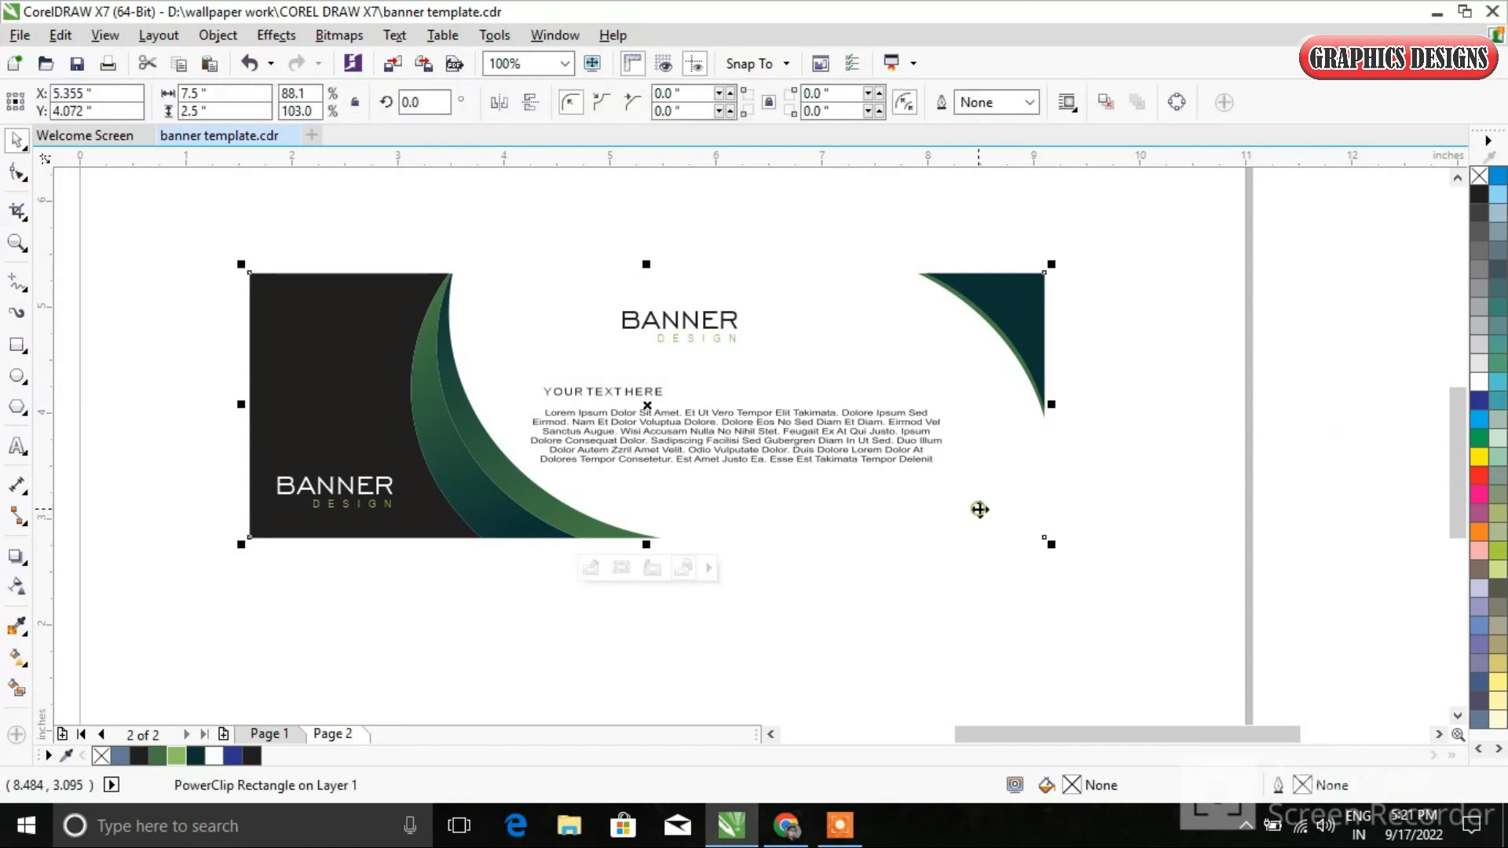
right_click(1479, 194)
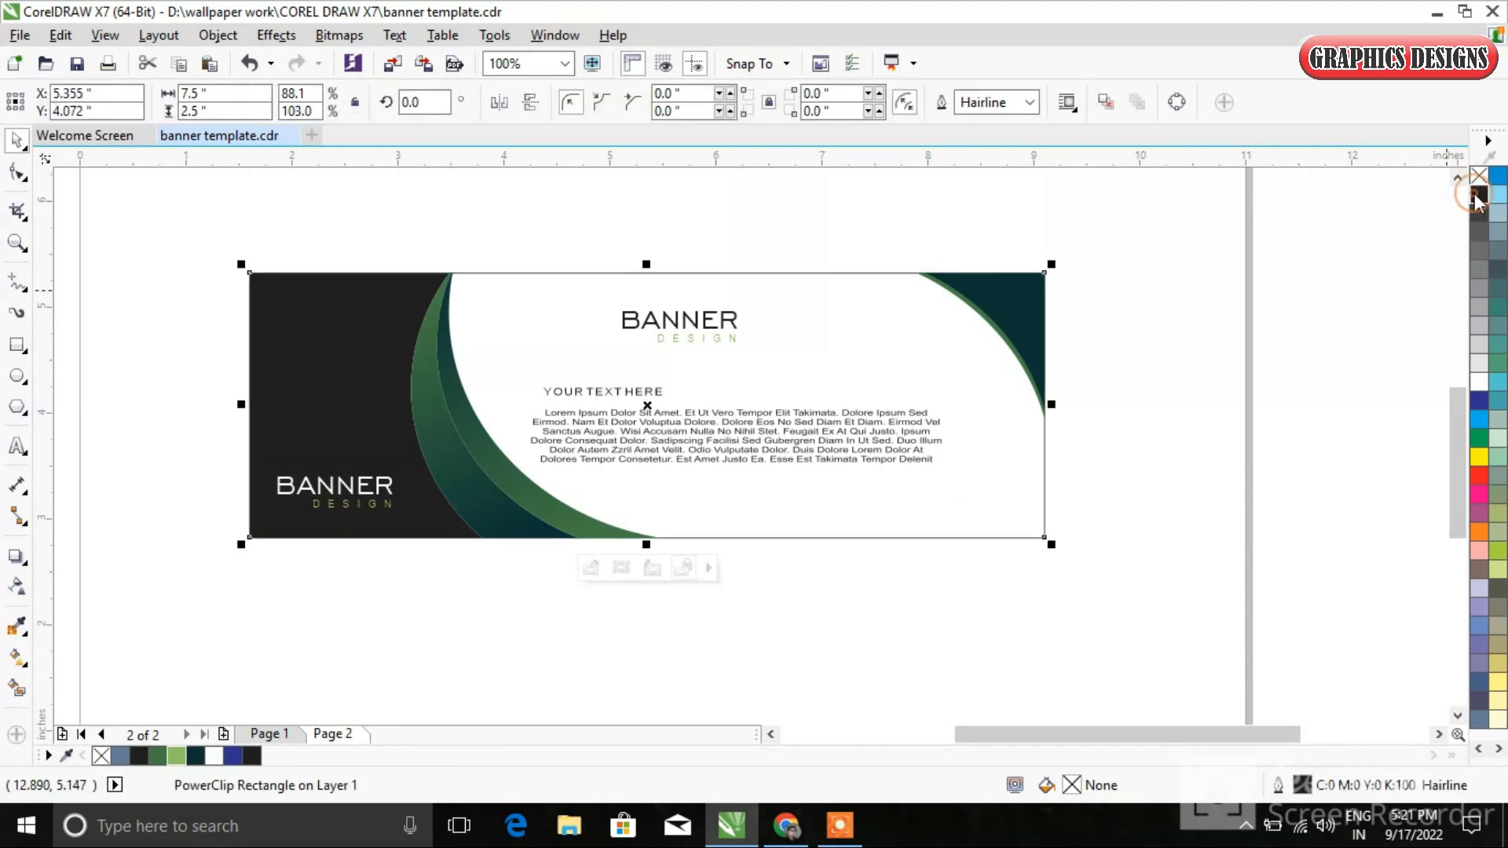
click(1399, 432)
Try 10% black and pale green fills on the banner's PowerClip rectangle, and settle on white.
scroll(596, 454, down, 2)
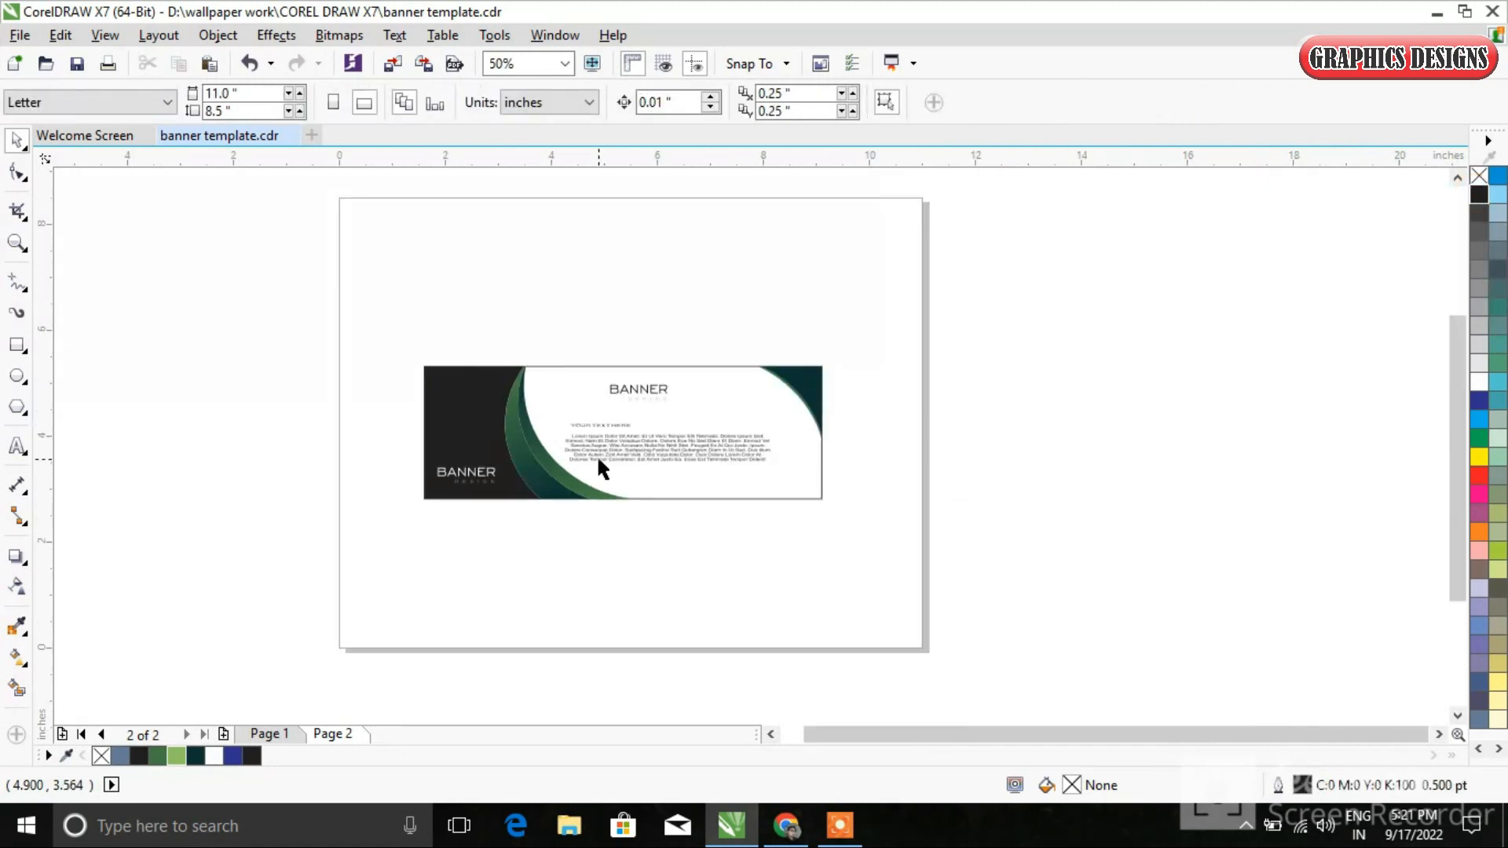
click(571, 371)
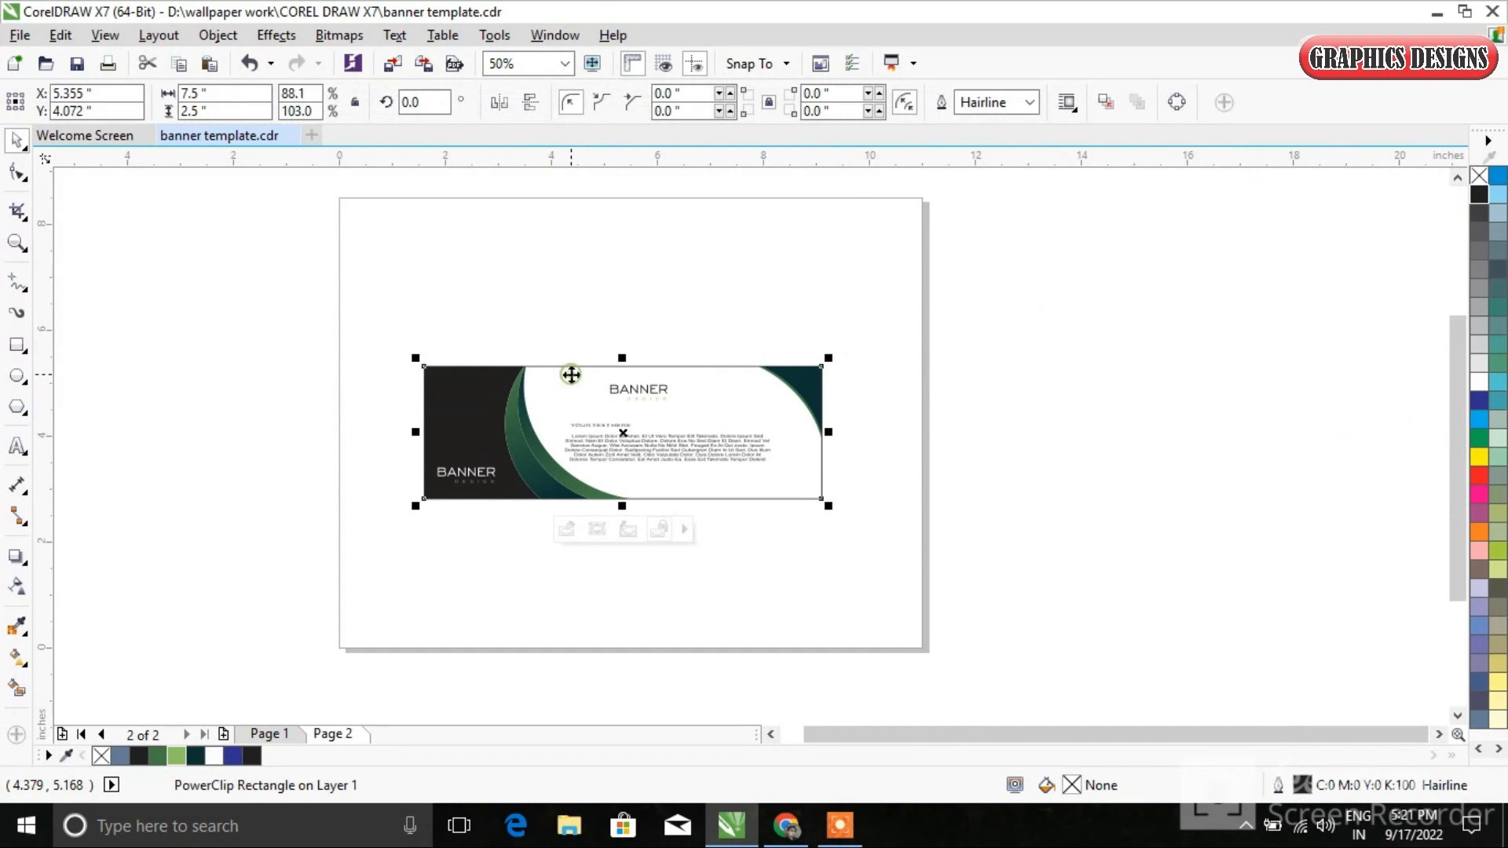
click(1481, 364)
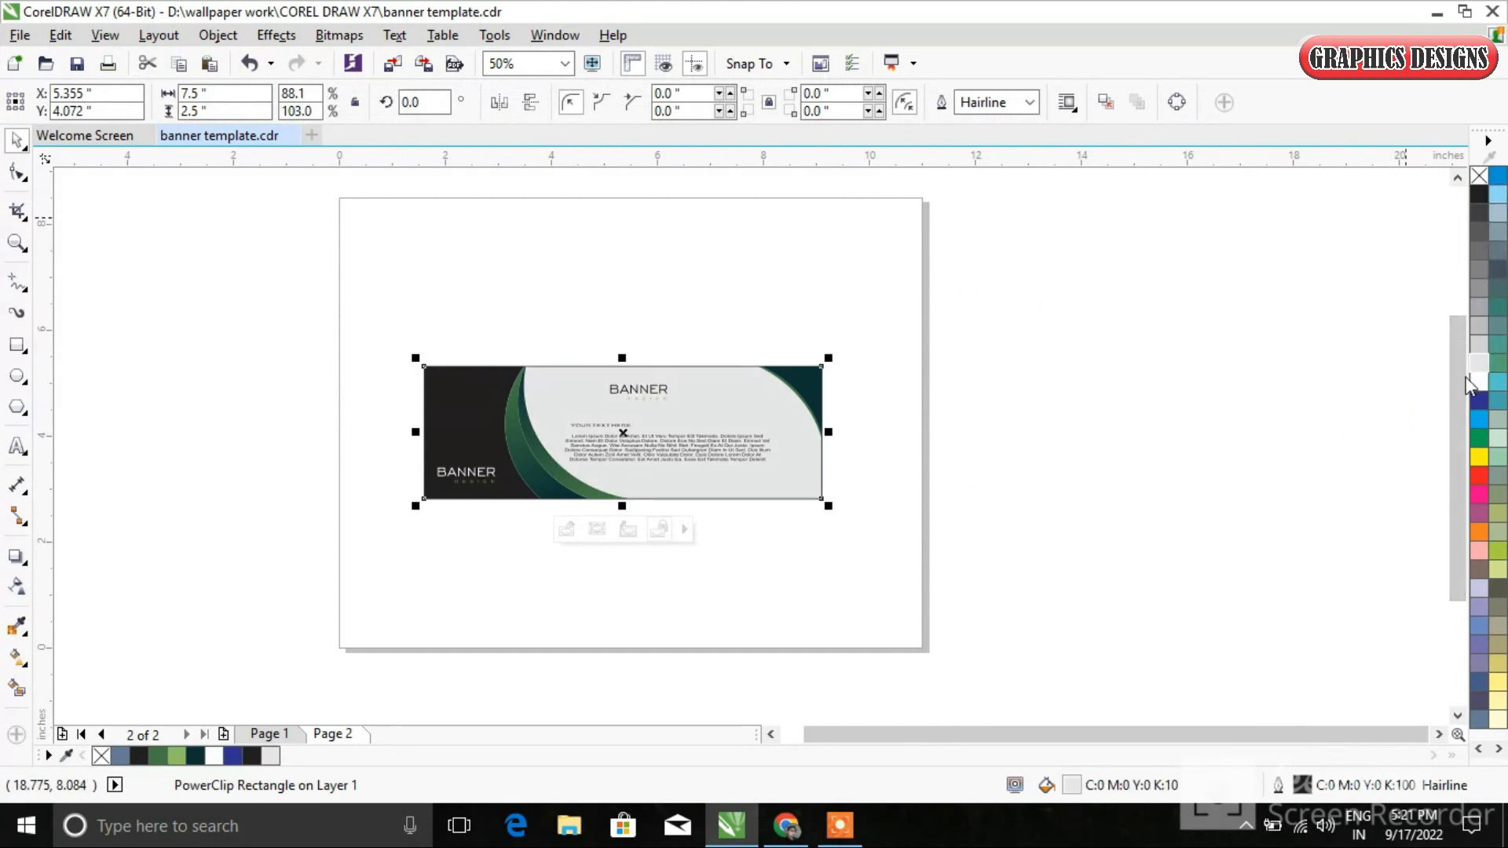
click(1479, 382)
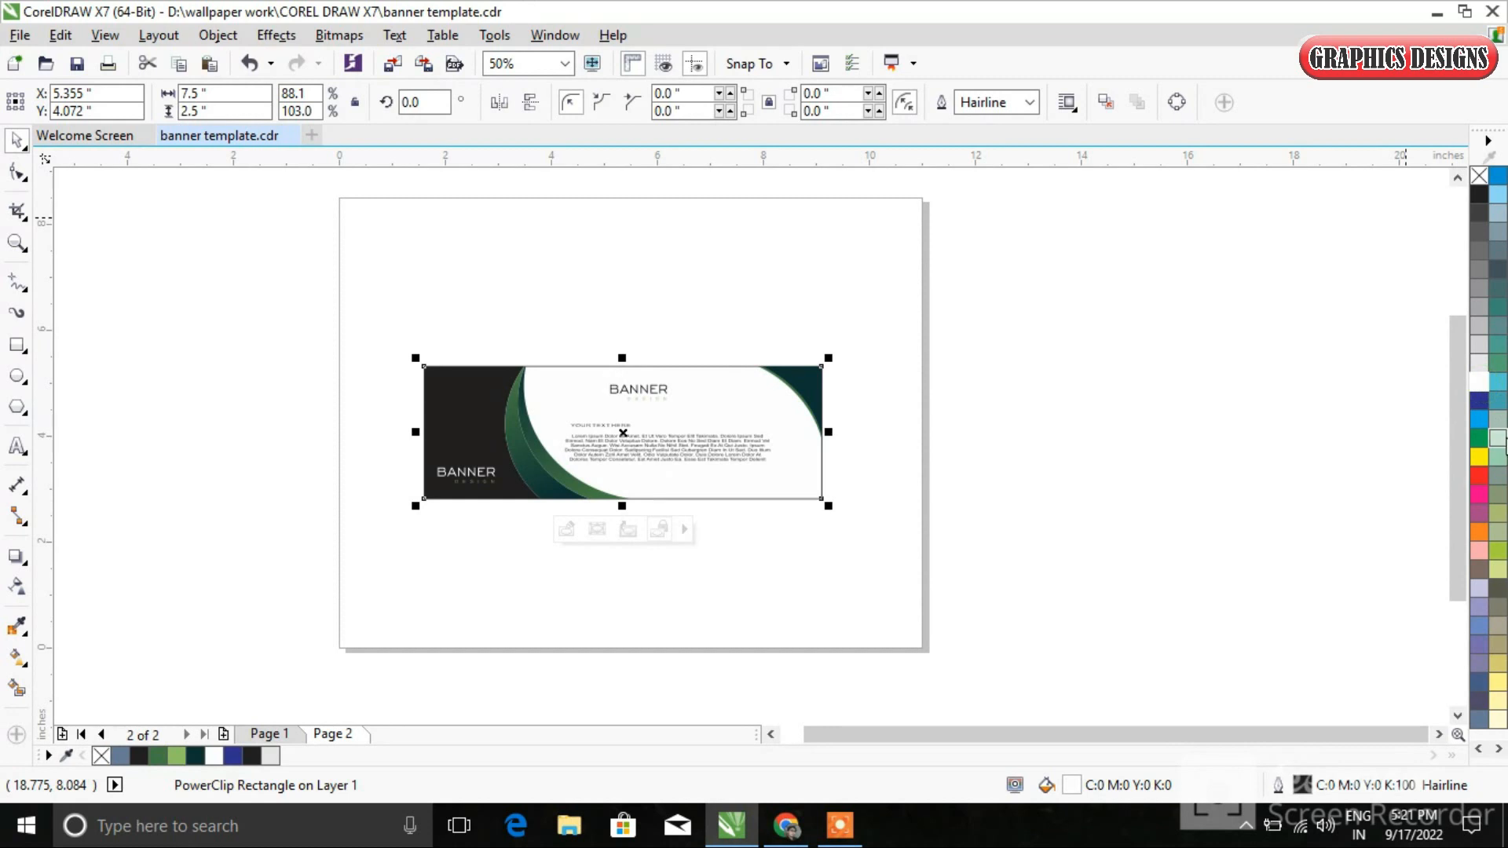
click(1498, 438)
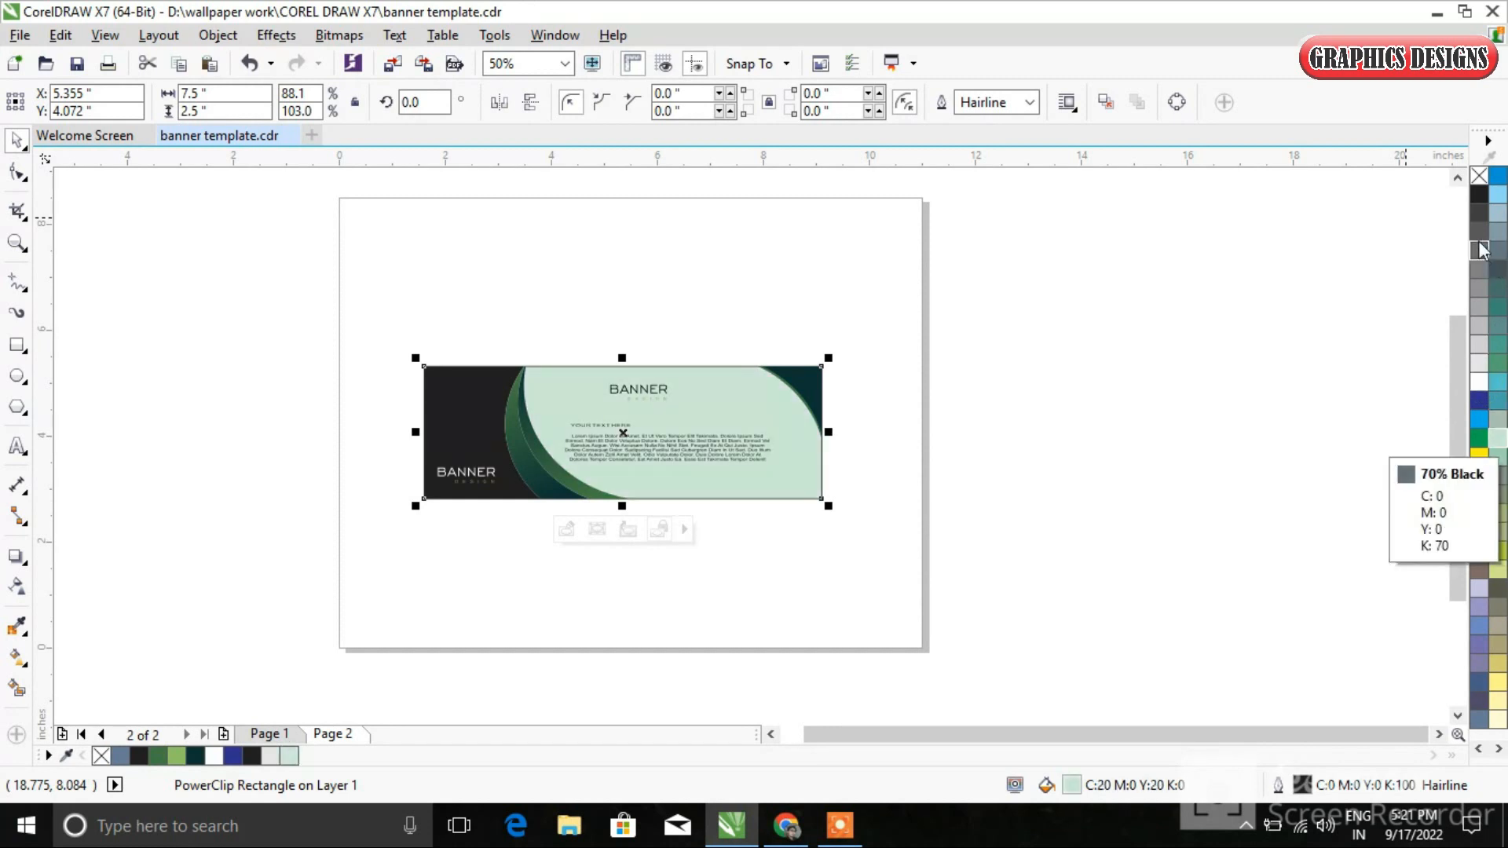
click(1474, 385)
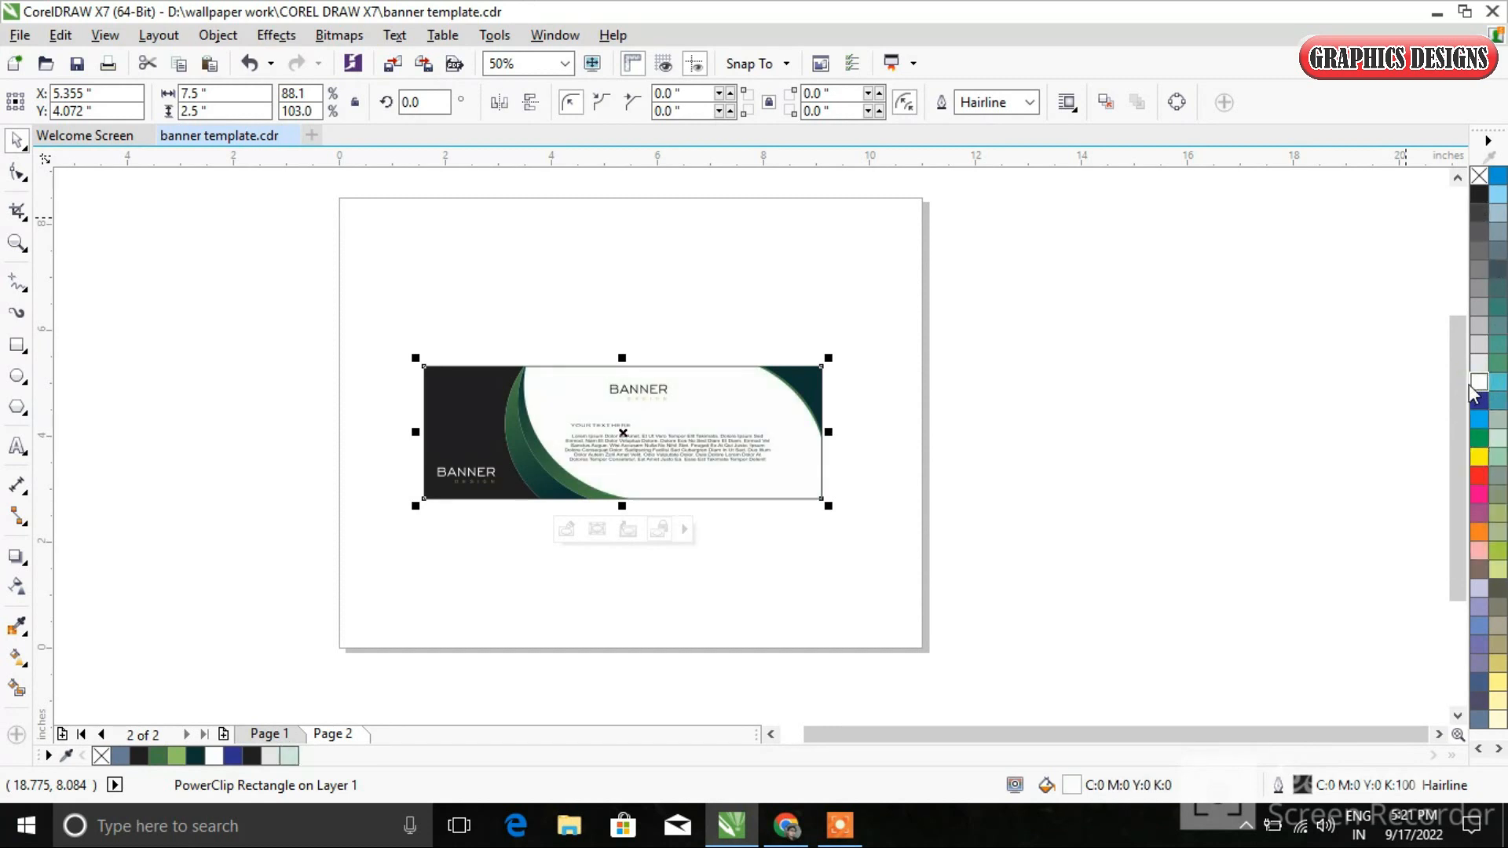
click(1166, 489)
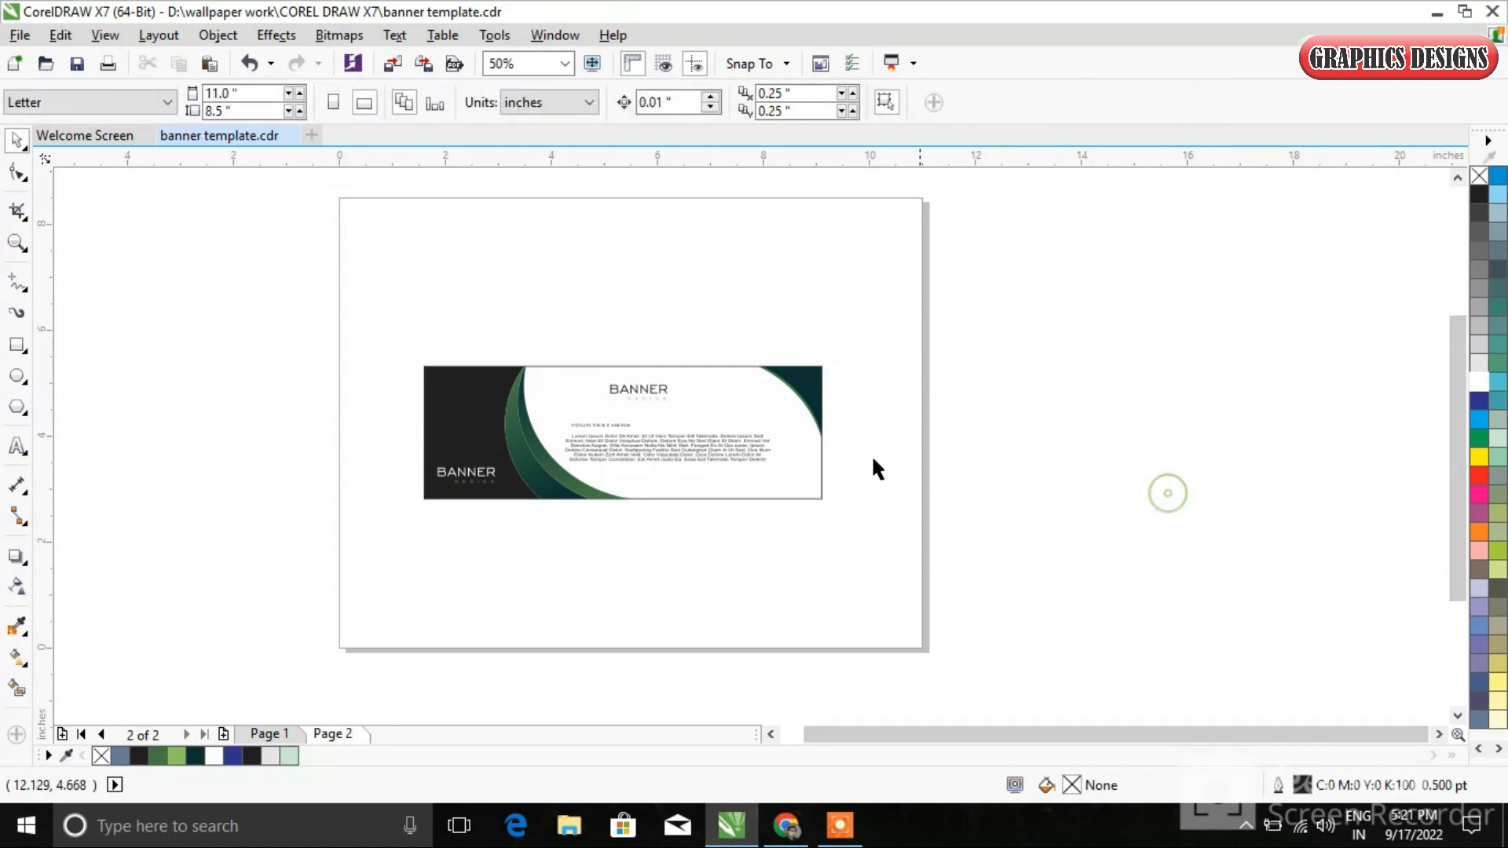
scroll(562, 450, up, 2)
scroll(558, 464, down, 1)
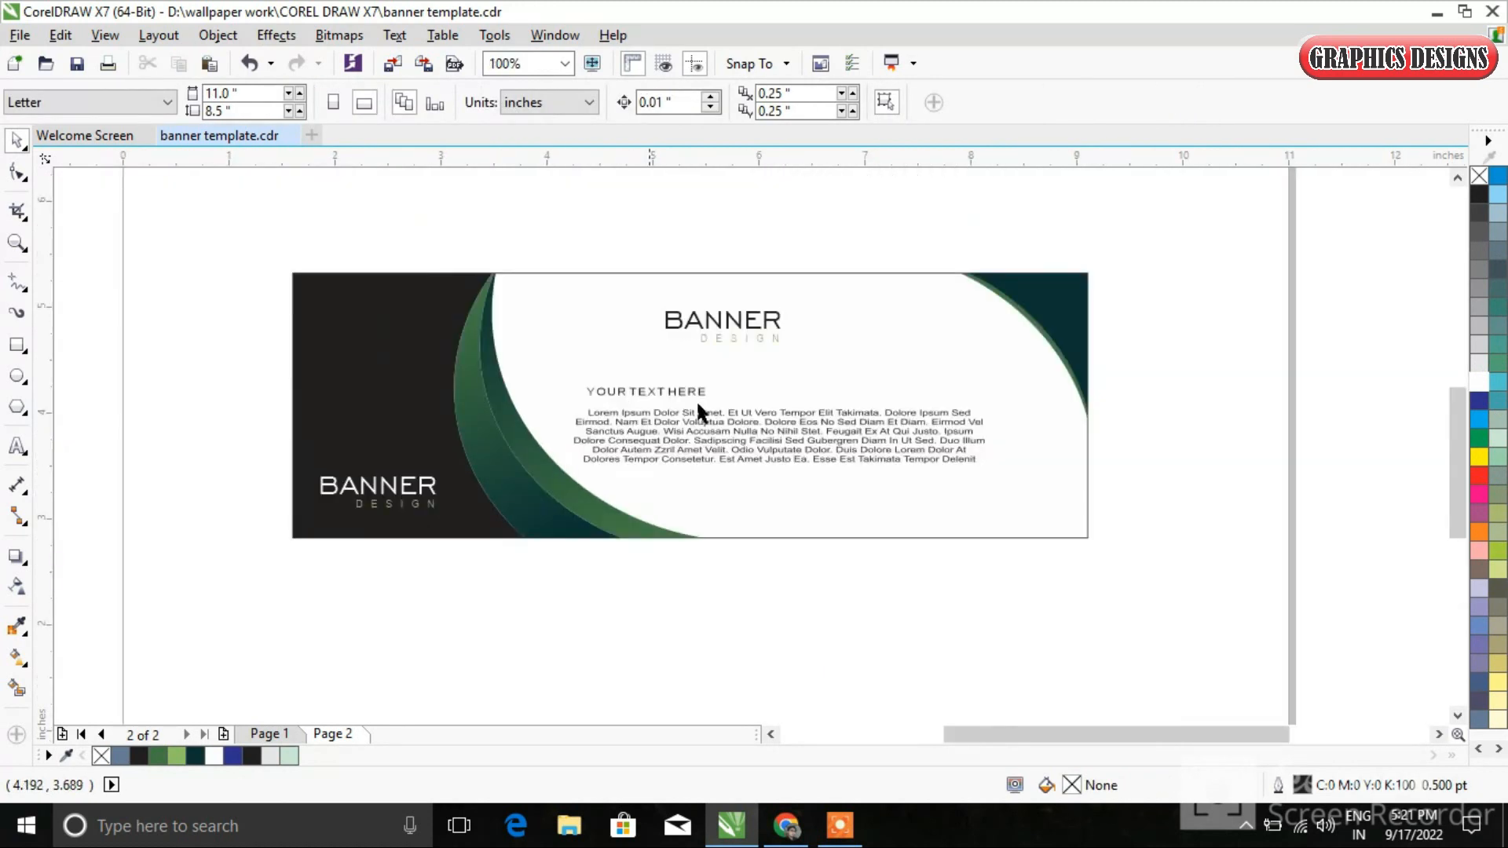
drag(261, 243, 1150, 548)
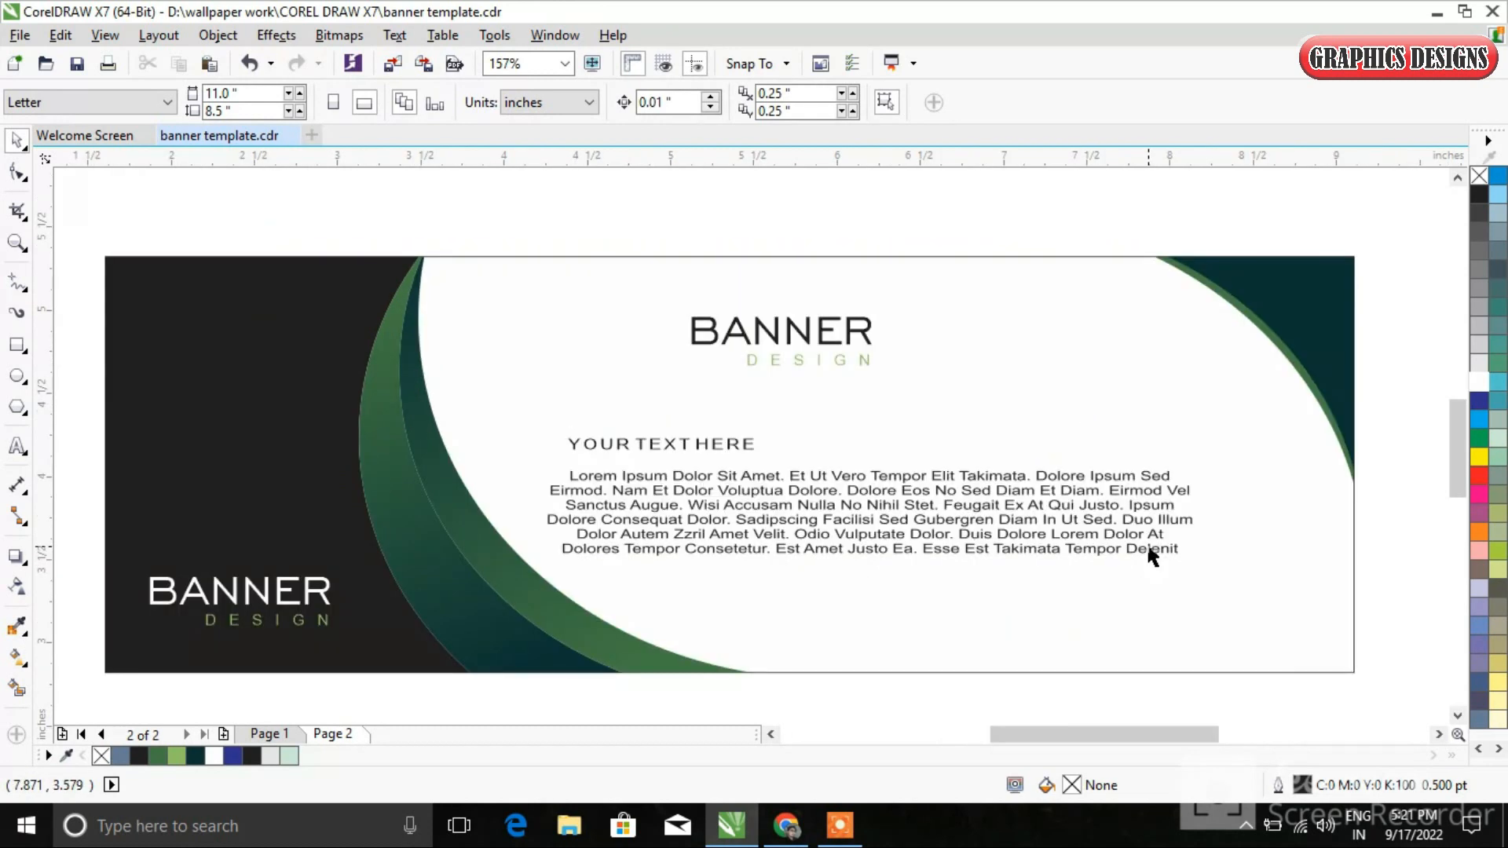